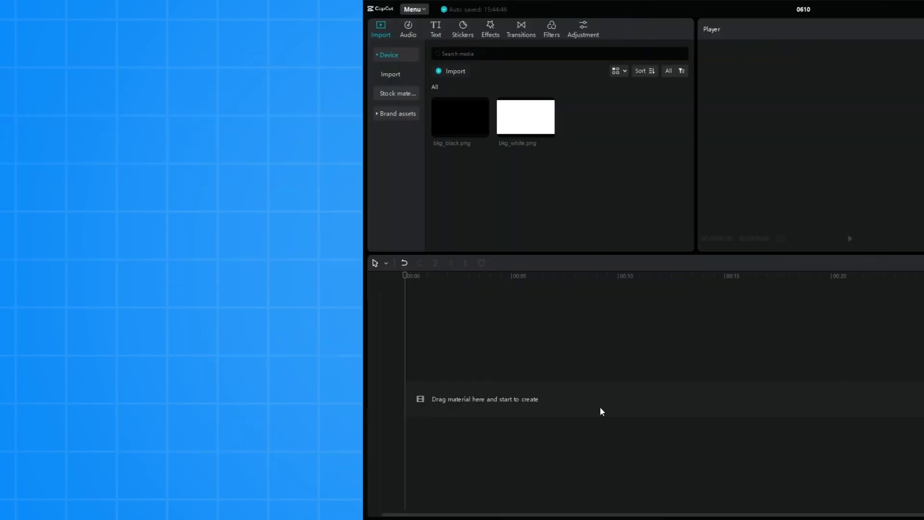
# Place bkg_black.png on the main track and set its length to exactly 30 seconds
pyautogui.click(89, 126)
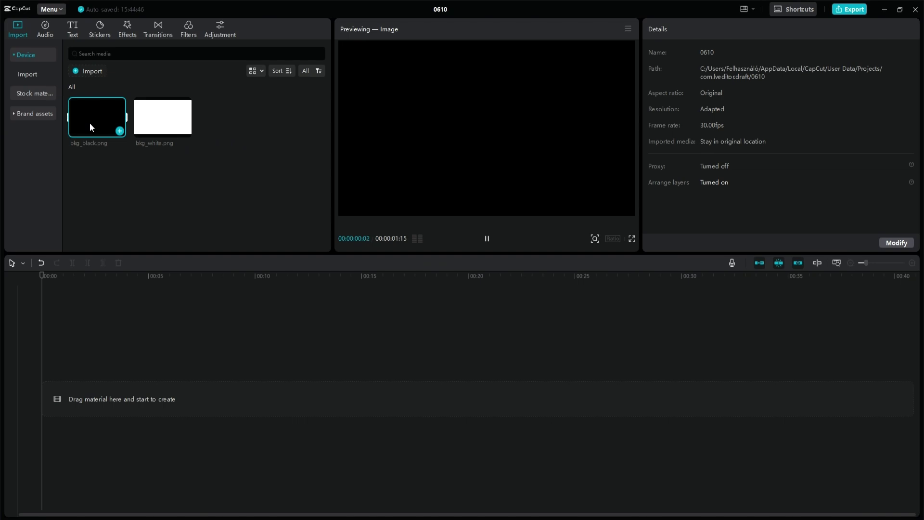
pyautogui.moveTo(94, 129); pyautogui.dragTo(71, 394)
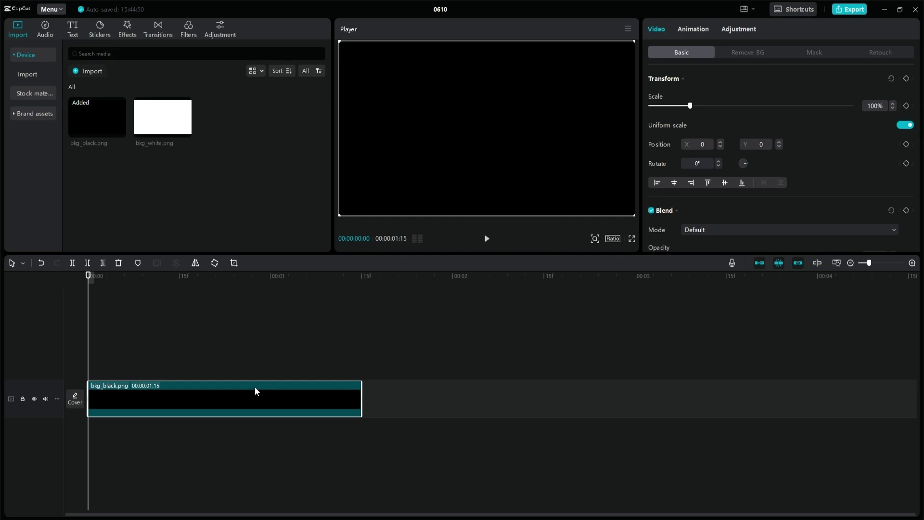
pyautogui.moveTo(362, 397); pyautogui.dragTo(715, 373)
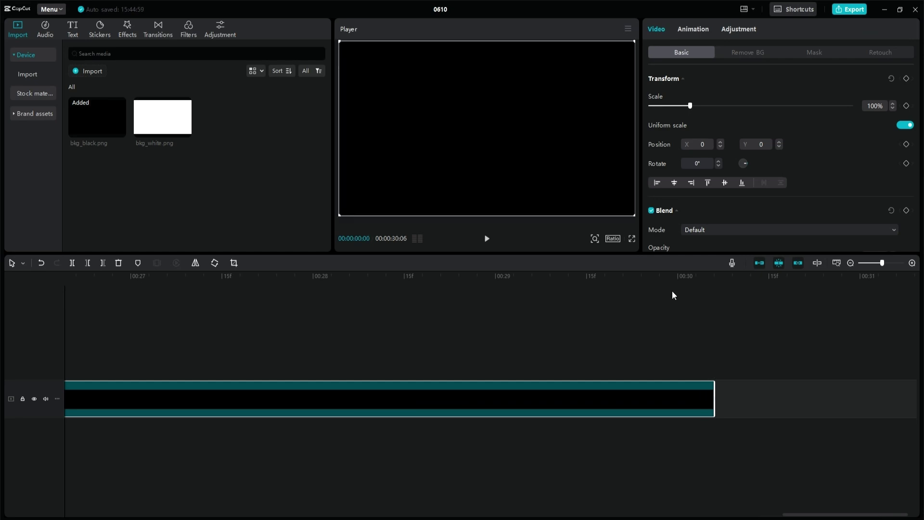
pyautogui.click(678, 277)
pyautogui.press('w')
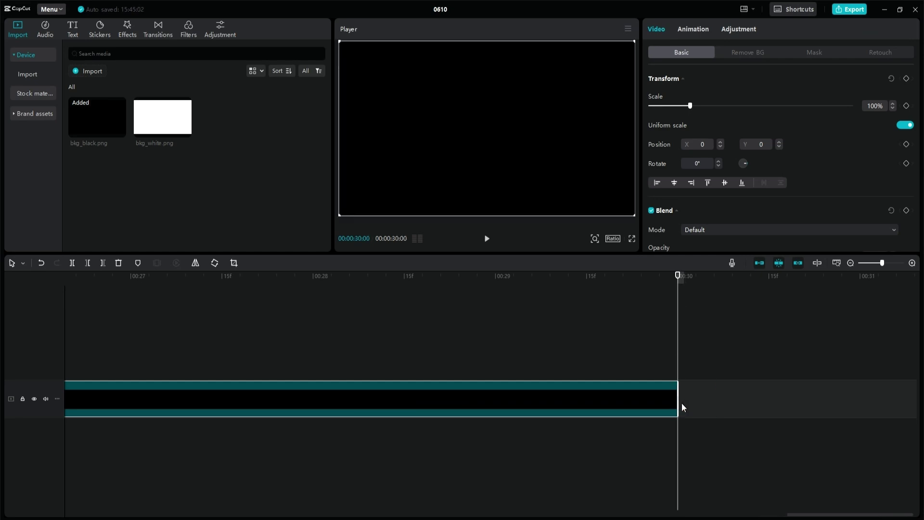
pyautogui.hotkey('shift', 'z')
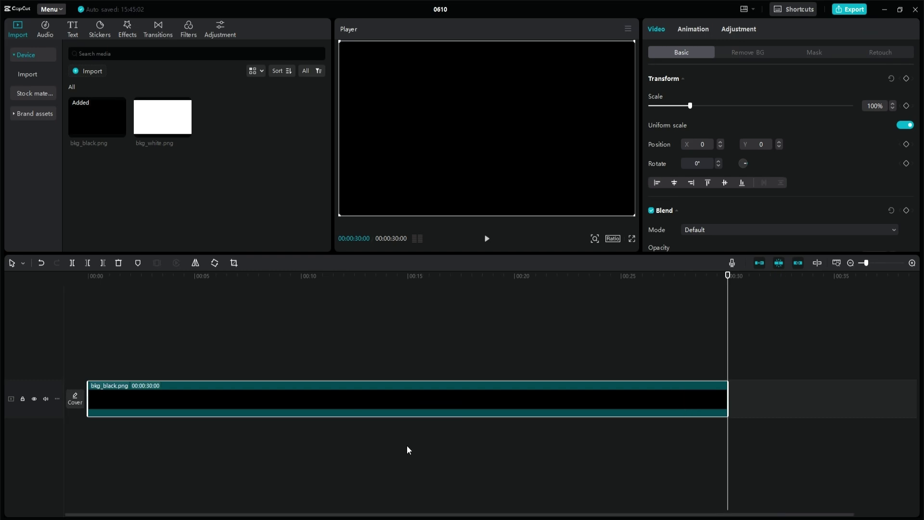
# Duplicate the black clip onto the track above at the timeline start and replace the copy with bkg_white.png
pyautogui.click(402, 364)
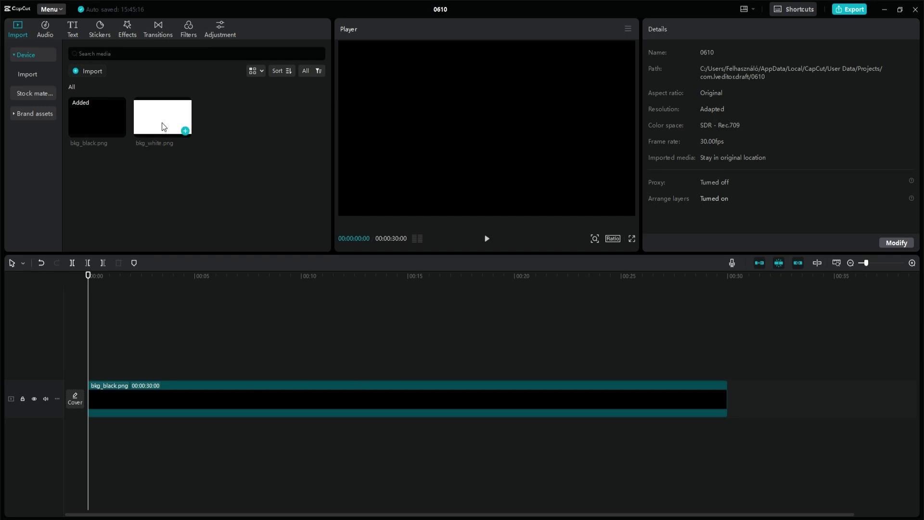
pyautogui.click(165, 400)
pyautogui.hotkey('ctrl', 'c')
pyautogui.hotkey('ctrl', 'v')
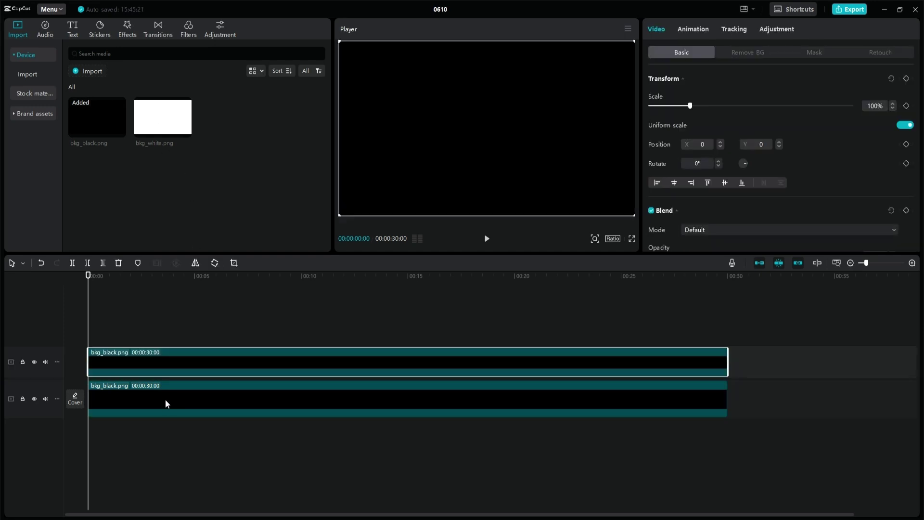
pyautogui.moveTo(169, 117); pyautogui.dragTo(120, 363)
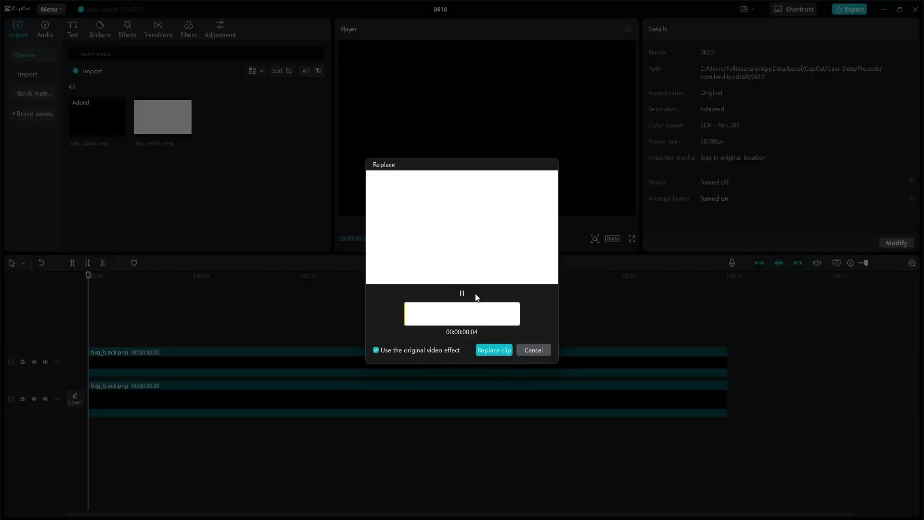
pyautogui.click(503, 350)
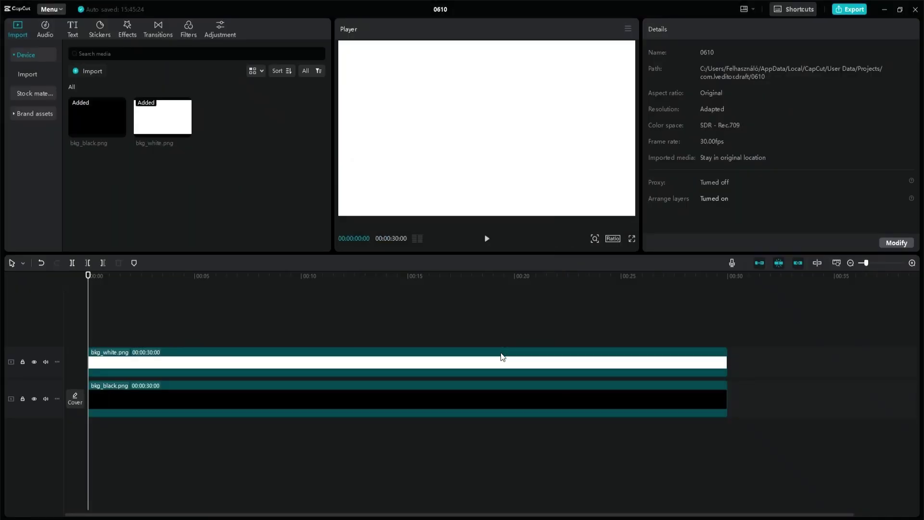
# Apply a circle mask to the white clip and set its size to 900 by 900
pyautogui.click(431, 367)
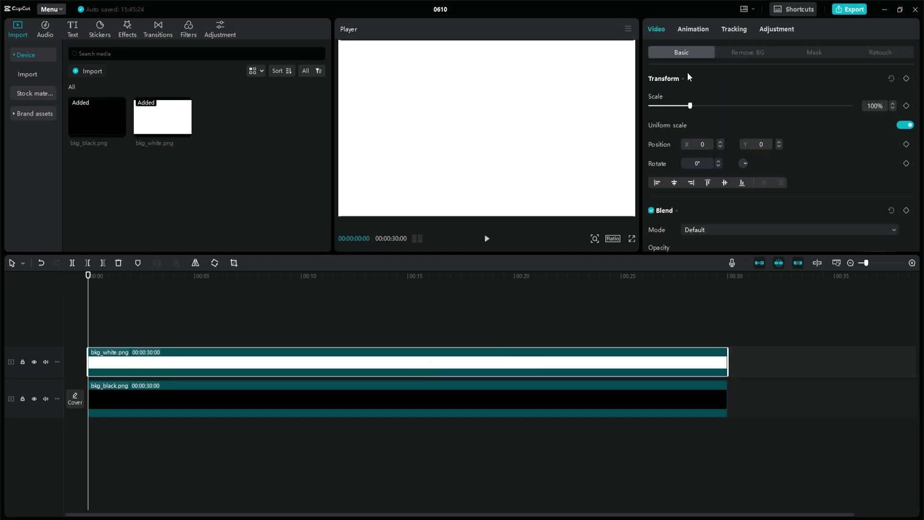
pyautogui.click(815, 51)
pyautogui.click(779, 111)
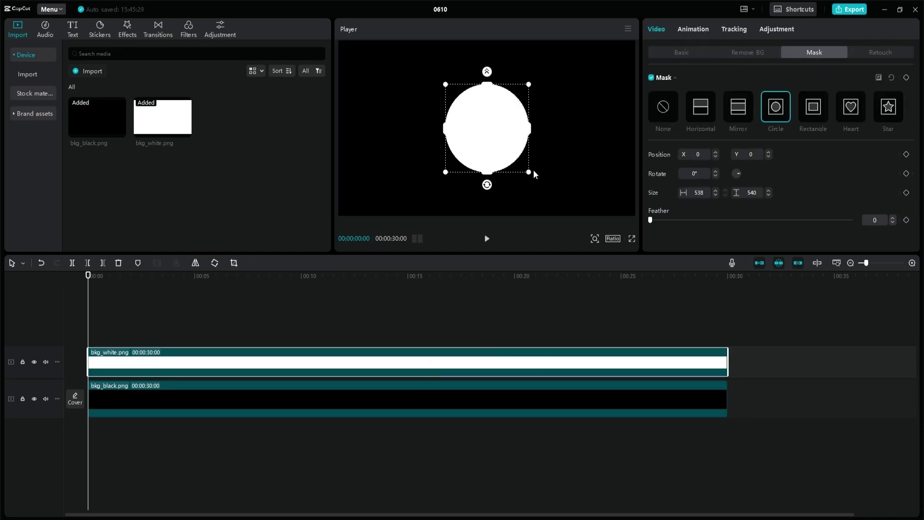
pyautogui.moveTo(550, 198); pyautogui.dragTo(564, 208)
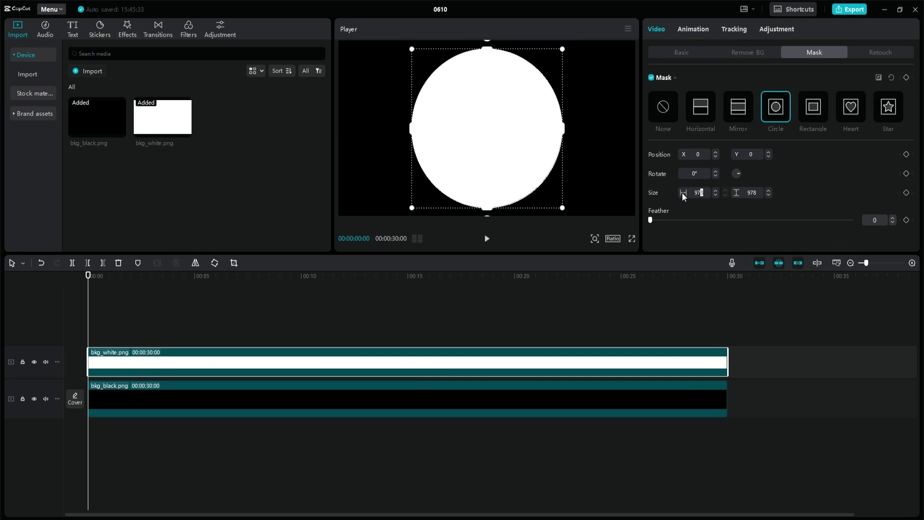
pyautogui.press('Tab')
pyautogui.doubleClick(705, 193)
pyautogui.write('900')
pyautogui.press('Tab')
pyautogui.write('900')
pyautogui.press('Return')
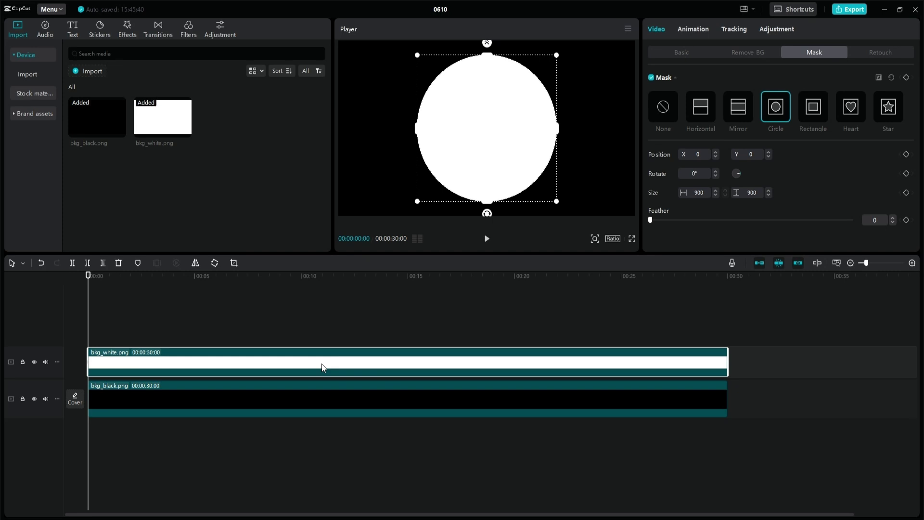
# Duplicate the masked white clip onto a track above and replace the copy with bkg_black.png, keeping the original effect
pyautogui.hotkey('ctrl', 'c')
pyautogui.hotkey('ctrl', 'v')
pyautogui.moveTo(110, 124); pyautogui.dragTo(155, 326)
pyautogui.click(472, 349)
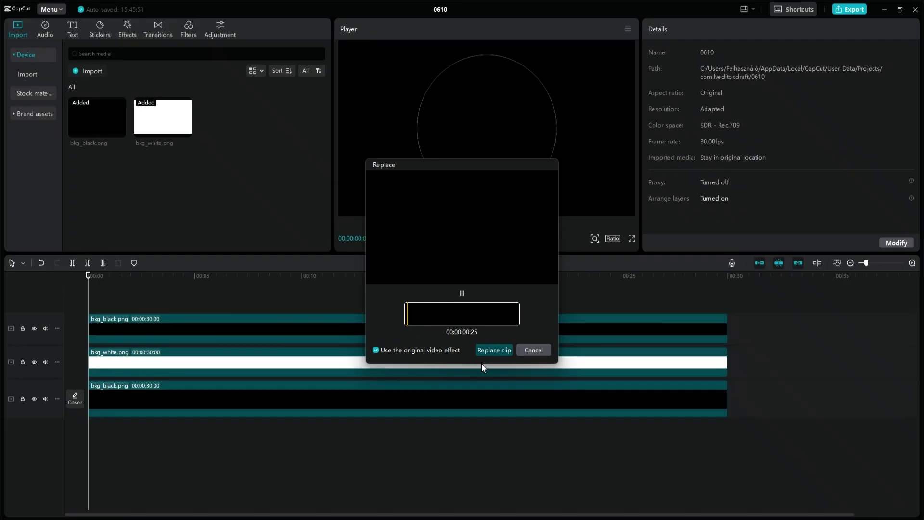
# Shrink the top black clip's circle mask to about 820 by 820 so a thin white ring is left around it
pyautogui.click(465, 332)
pyautogui.moveTo(556, 201); pyautogui.dragTo(520, 180)
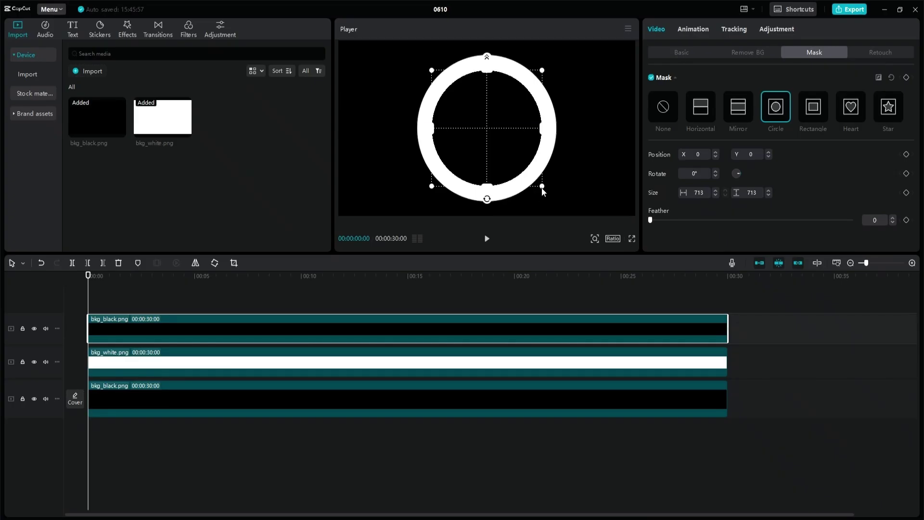
pyautogui.moveTo(542, 188); pyautogui.dragTo(551, 195)
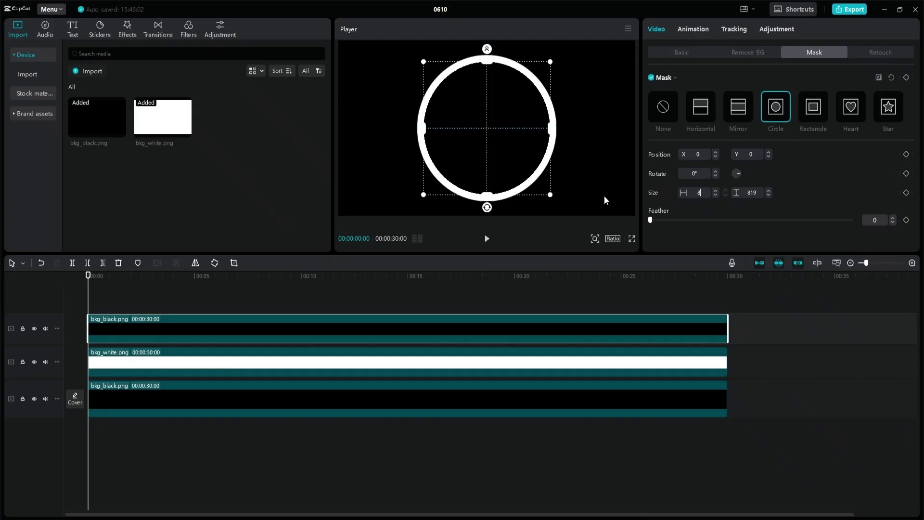
# Duplicate the masked white clip onto a track above all the others and switch its mask to a rectangle
pyautogui.click(286, 359)
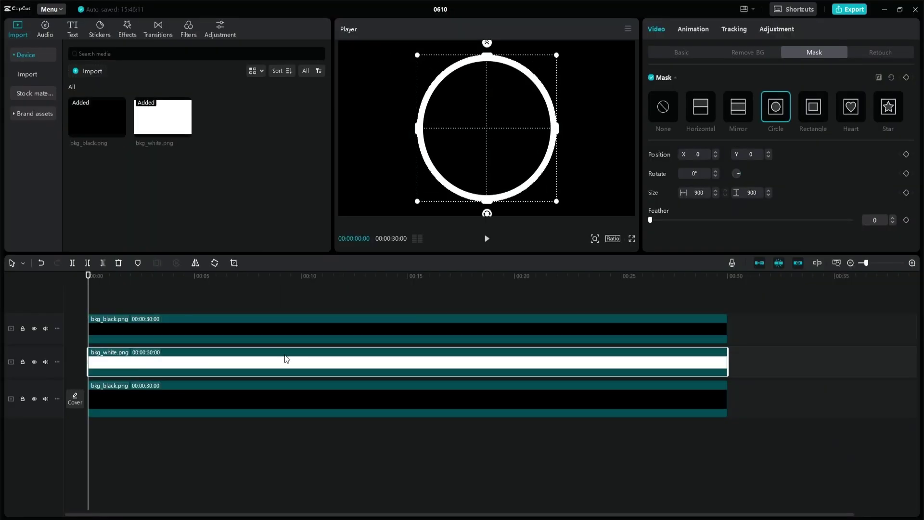
pyautogui.hotkey('ctrl', 'v')
pyautogui.moveTo(243, 361); pyautogui.dragTo(230, 302)
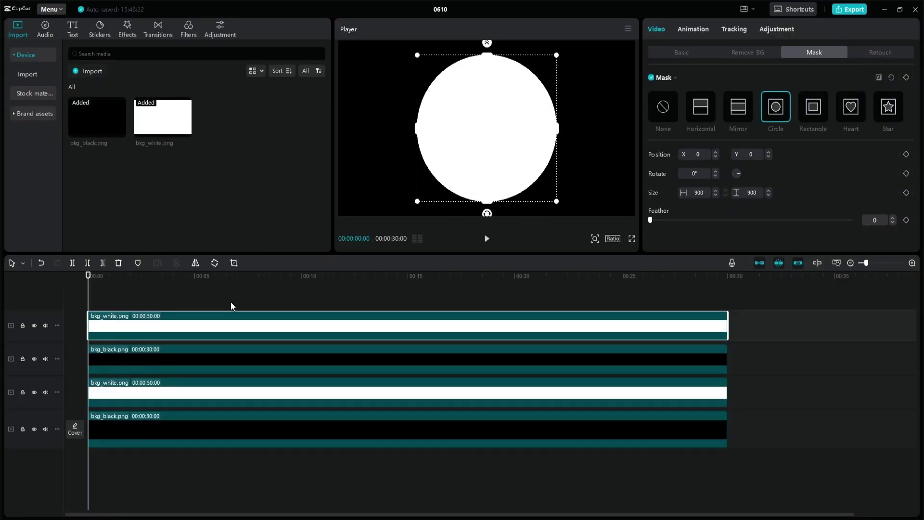
pyautogui.click(814, 113)
# Set the top white clip's rectangle mask to 30 wide and 300 high
pyautogui.doubleClick(699, 192)
pyautogui.write('30')
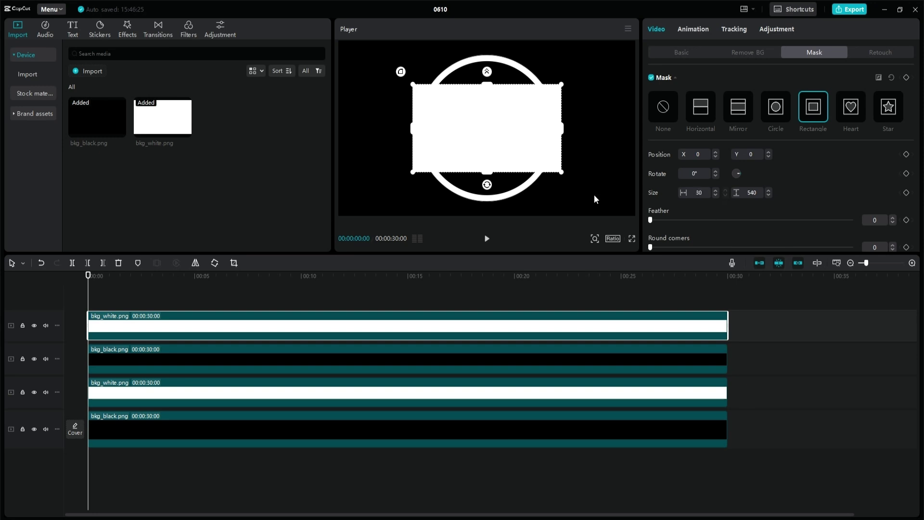
pyautogui.press('Return')
pyautogui.doubleClick(749, 193)
pyautogui.write('300')
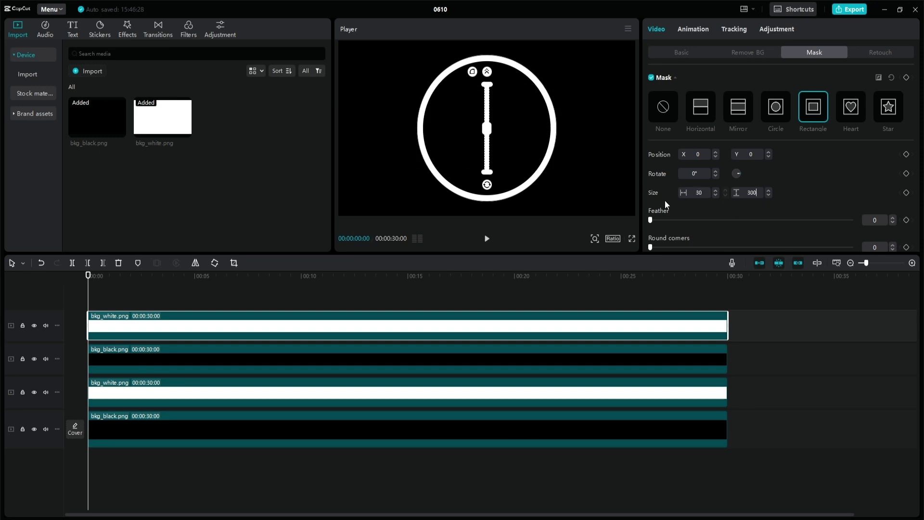
pyautogui.press('Return')
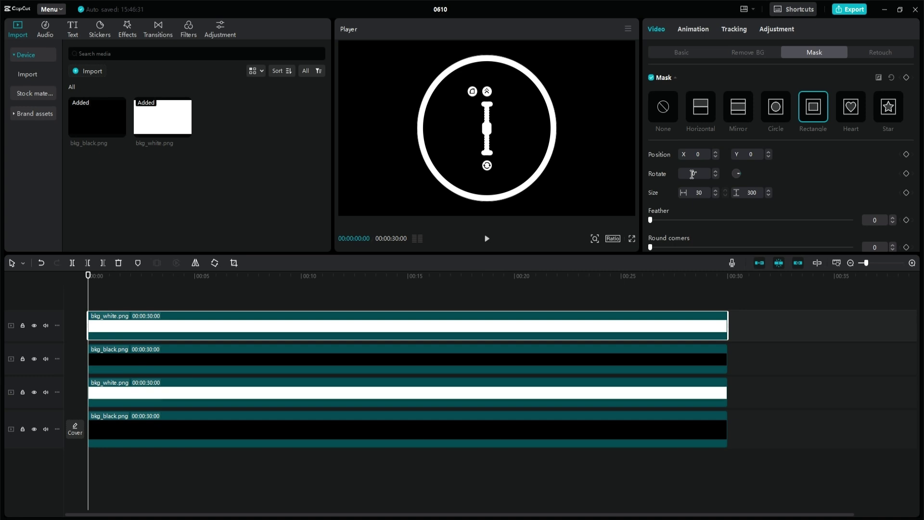
# Try the rectangle mask higher up at about Y 187 and return its Y position to 0
pyautogui.click(632, 239)
pyautogui.press('Escape')
pyautogui.moveTo(489, 148); pyautogui.dragTo(490, 120)
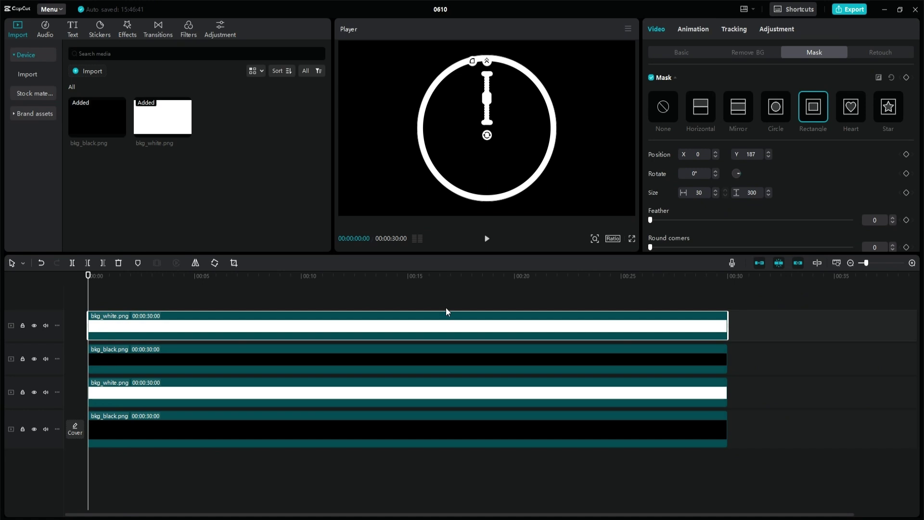
pyautogui.moveTo(755, 155); pyautogui.dragTo(681, 158)
pyautogui.write('0')
pyautogui.press('Return')
# Resize the top white clip's rectangle mask to 10 wide and 200 high
pyautogui.doubleClick(700, 193)
pyautogui.write('10')
pyautogui.doubleClick(753, 193)
pyautogui.write('100')
pyautogui.press('Return')
pyautogui.doubleClick(750, 192)
pyautogui.write('200')
pyautogui.press('Return')
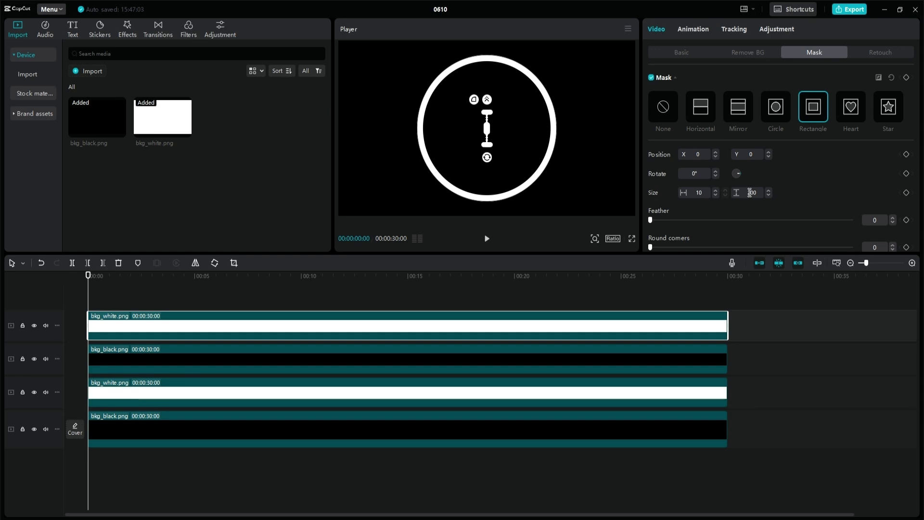
# Duplicate the thin bar as a crossing horizontal bar to form a plus, and combine both bar clips into a compound clip
pyautogui.hotkey('ctrl', 'v')
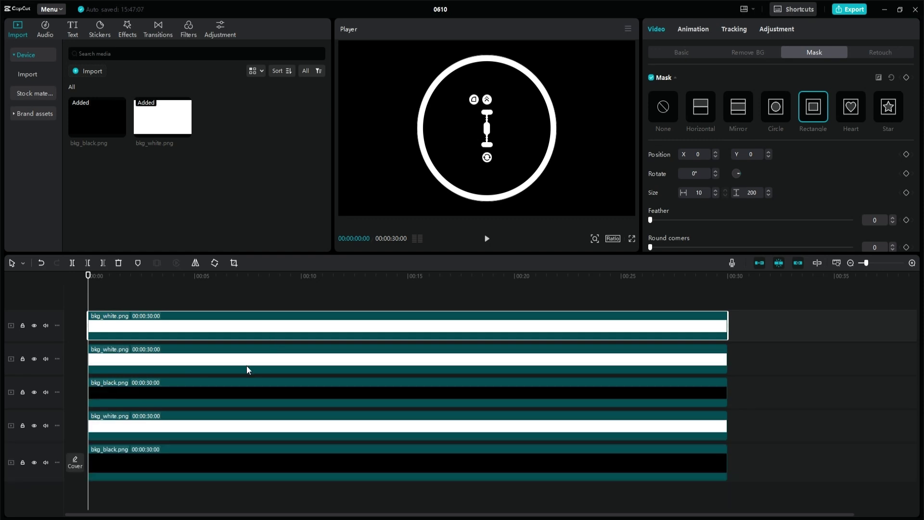
pyautogui.press('Return')
pyautogui.keyDown('ctrl'); pyautogui.click(359, 362); pyautogui.keyUp('ctrl')
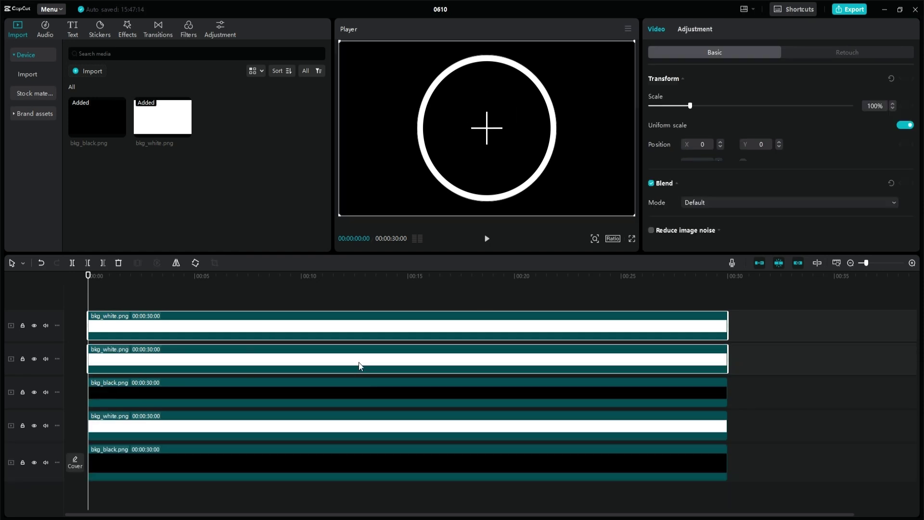
pyautogui.rightClick(359, 362)
pyautogui.click(394, 337)
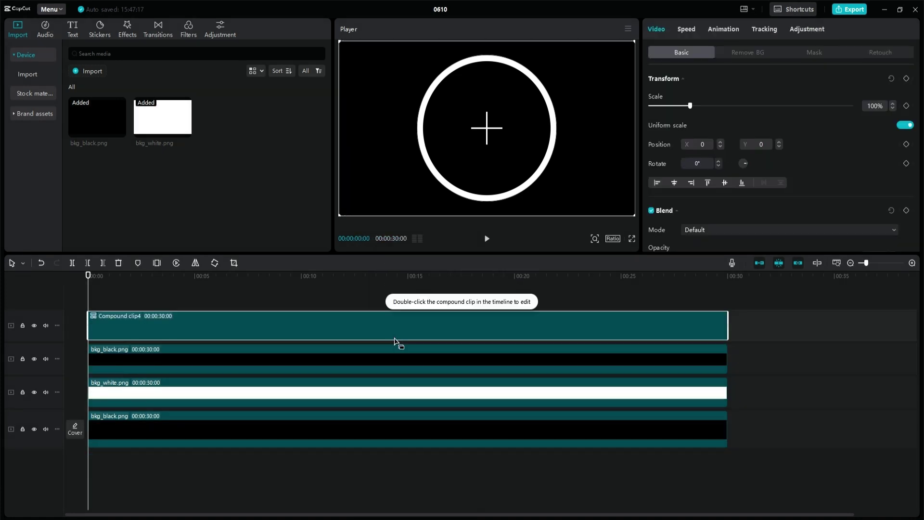
# Replace the compound clip with a freeze frame of it that is extended to 30 seconds
pyautogui.rightClick(396, 338)
pyautogui.moveTo(423, 320)
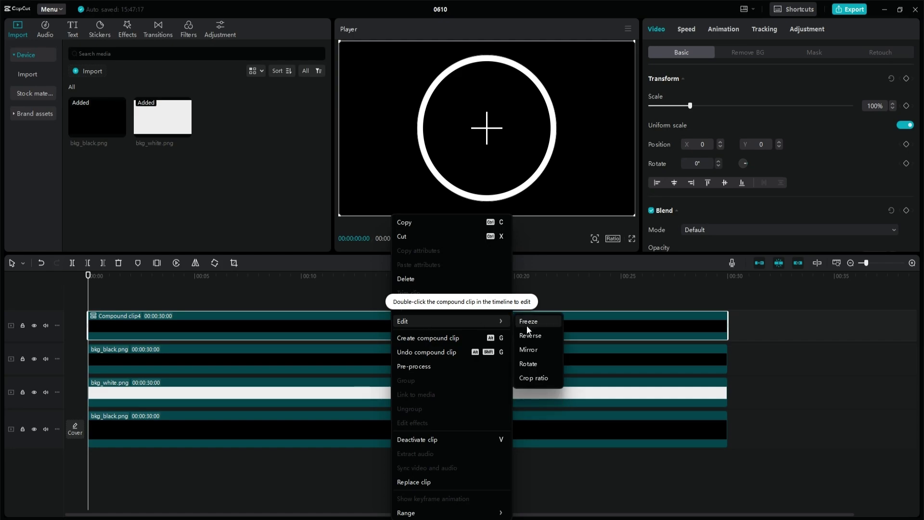
pyautogui.click(527, 321)
pyautogui.click(458, 325)
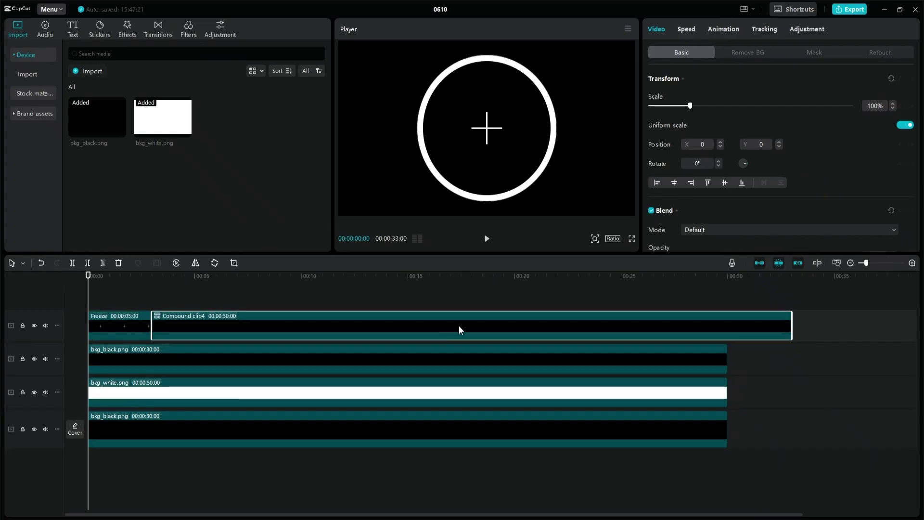
pyautogui.press('Delete')
pyautogui.click(128, 316)
pyautogui.moveTo(150, 321); pyautogui.dragTo(728, 319)
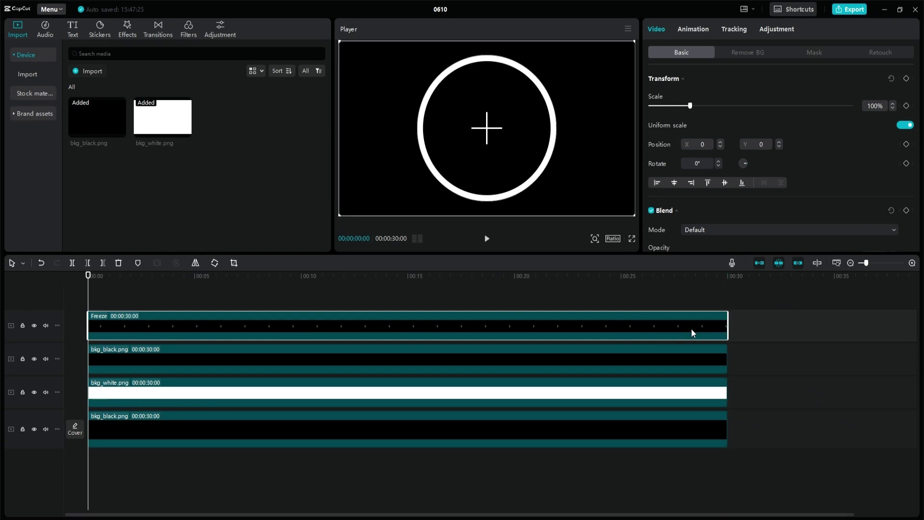
# Lower the freeze clip's opacity to 50% and check the result in full screen
pyautogui.scroll(-1, 712, 217)
pyautogui.click(872, 222)
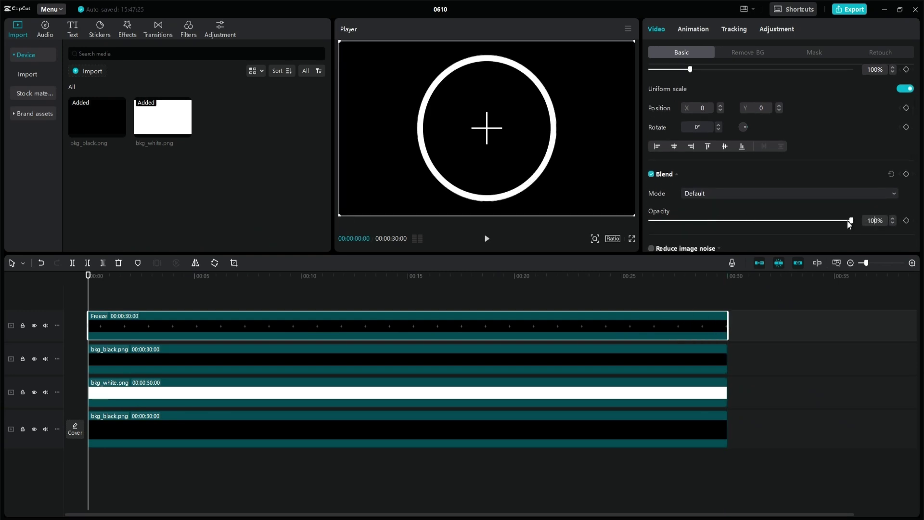
pyautogui.write('50')
pyautogui.press('Return')
pyautogui.click(633, 240)
pyautogui.press('Escape')
# Duplicate the circle-masked white clip onto a new track directly below the freeze clip
pyautogui.click(197, 396)
pyautogui.hotkey('ctrl', 'c')
pyautogui.hotkey('ctrl', 'v')
pyautogui.moveTo(196, 393); pyautogui.dragTo(191, 341)
# Switch the new white clip's mask to a rectangle 30 wide and 300 high
pyautogui.click(799, 53)
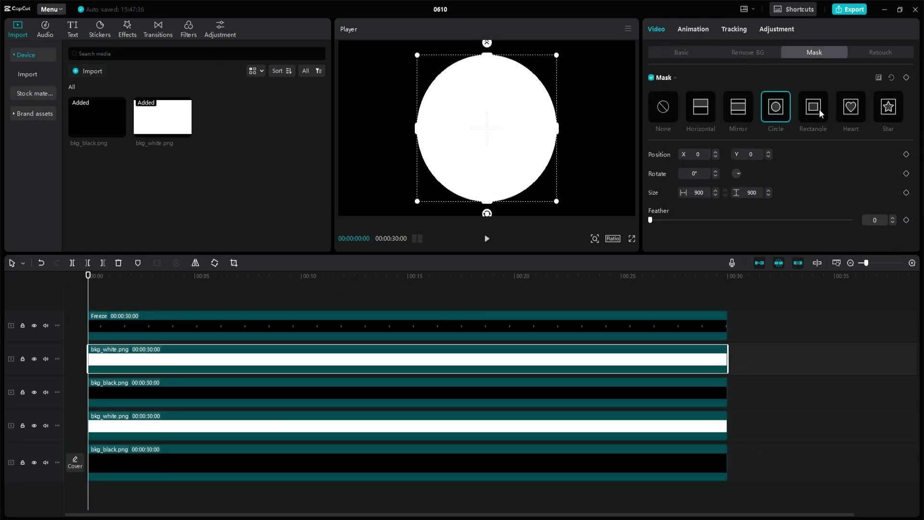
pyautogui.click(813, 106)
pyautogui.write('30')
pyautogui.press('Tab')
pyautogui.write('300')
pyautogui.press('Return')
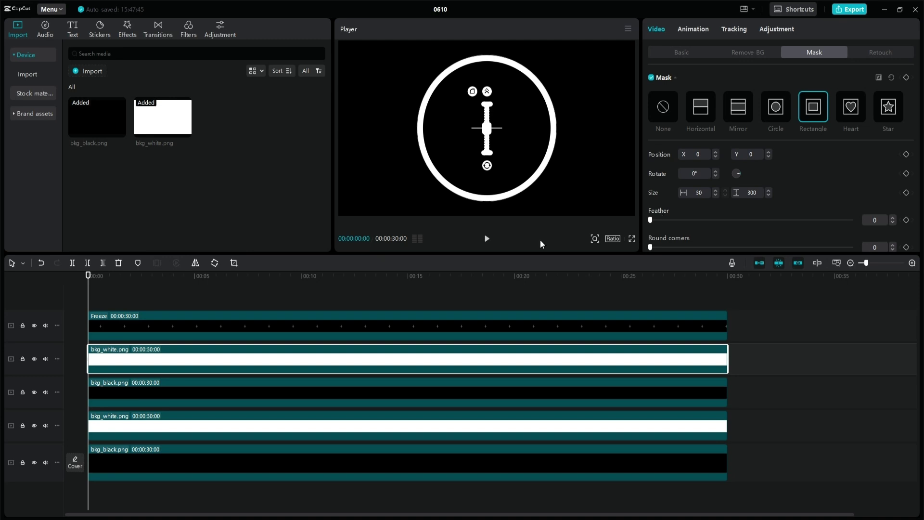
# Move the rectangle mask up to about Y 190 and add a mask rotation keyframe at the clip's start
pyautogui.moveTo(489, 145); pyautogui.dragTo(490, 115)
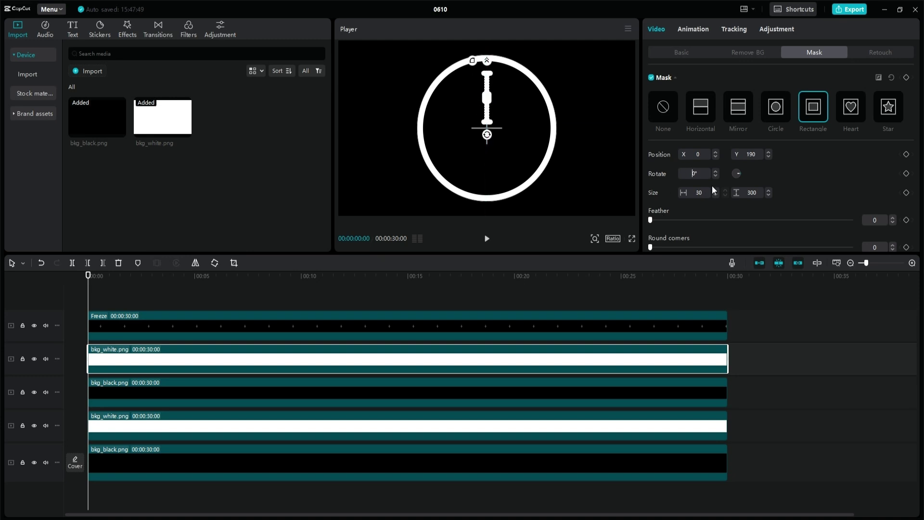
pyautogui.click(907, 173)
# Add a mask rotation keyframe at the white clip's last frame and preview the spinning hand in full screen
pyautogui.press('End')
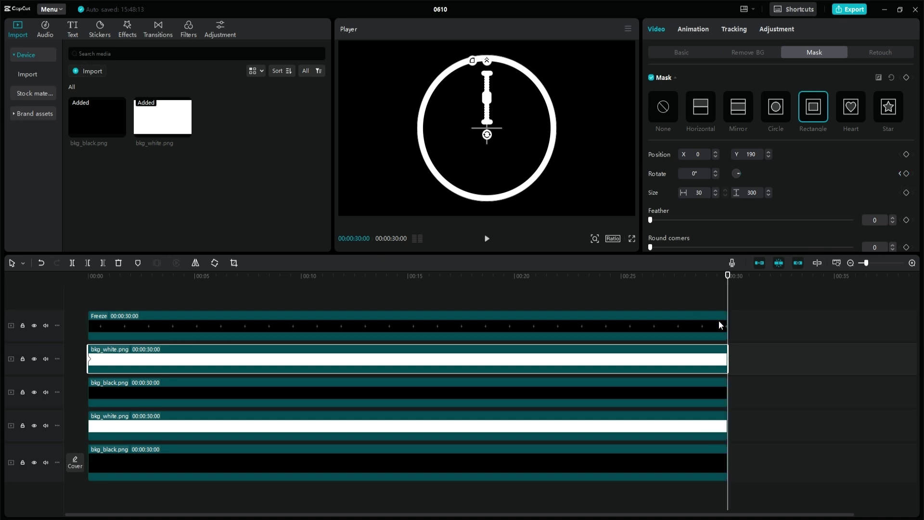
pyautogui.press('Left')
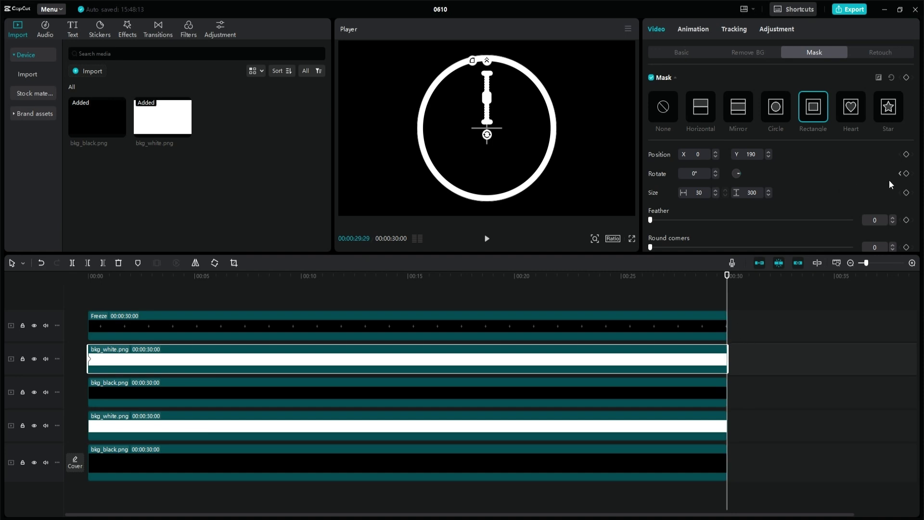
pyautogui.click(907, 174)
pyautogui.press('space')
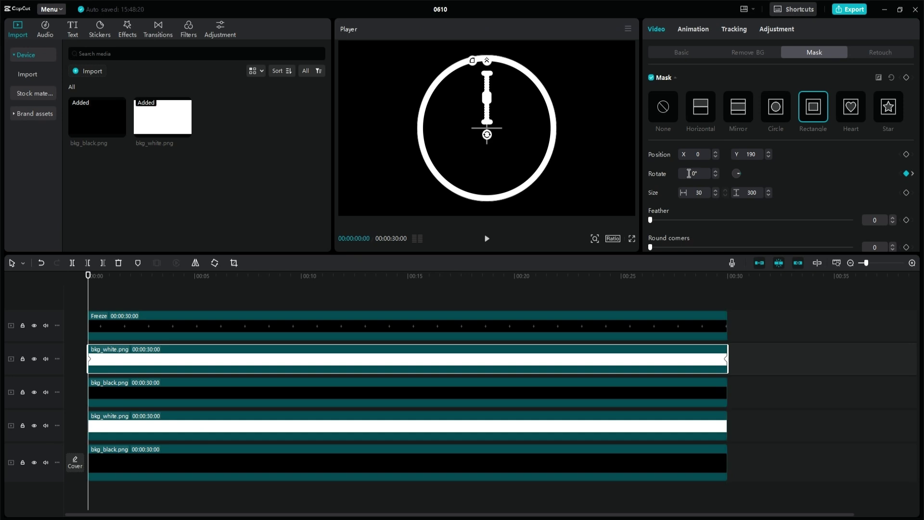
pyautogui.click(632, 239)
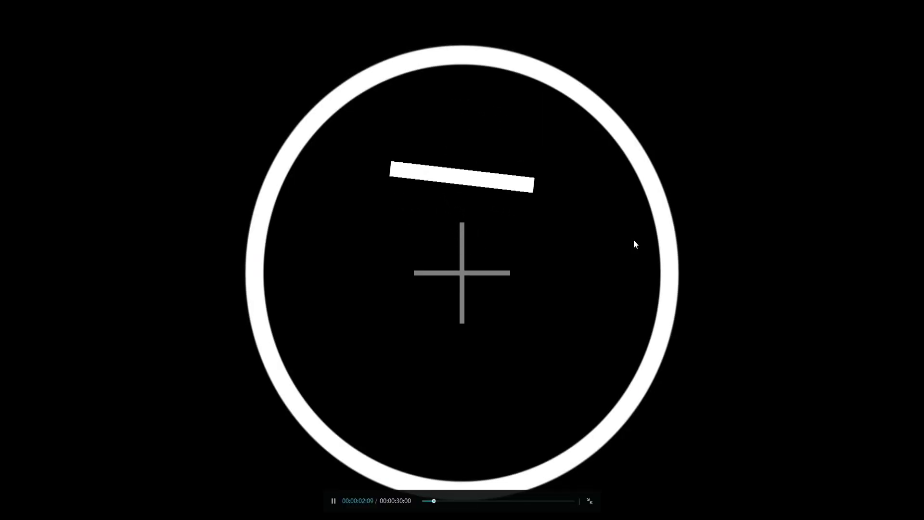
pyautogui.press('space')
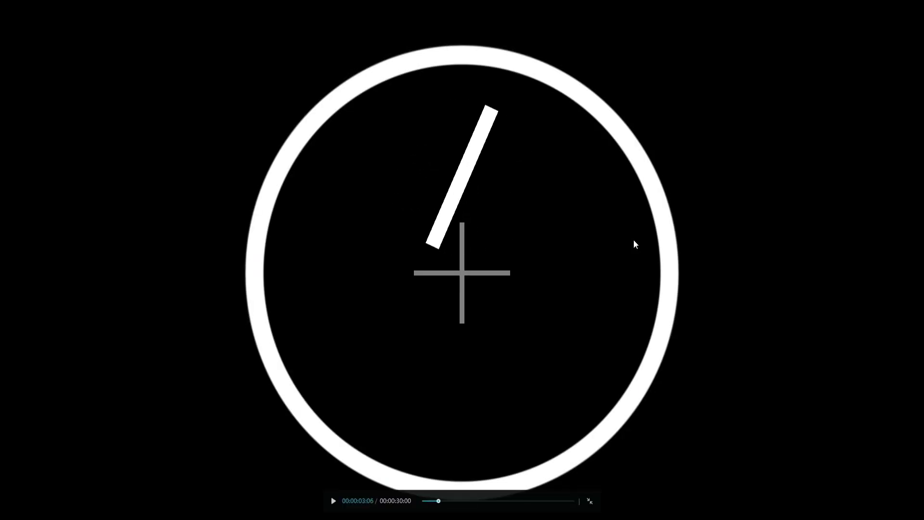
pyautogui.press('Escape')
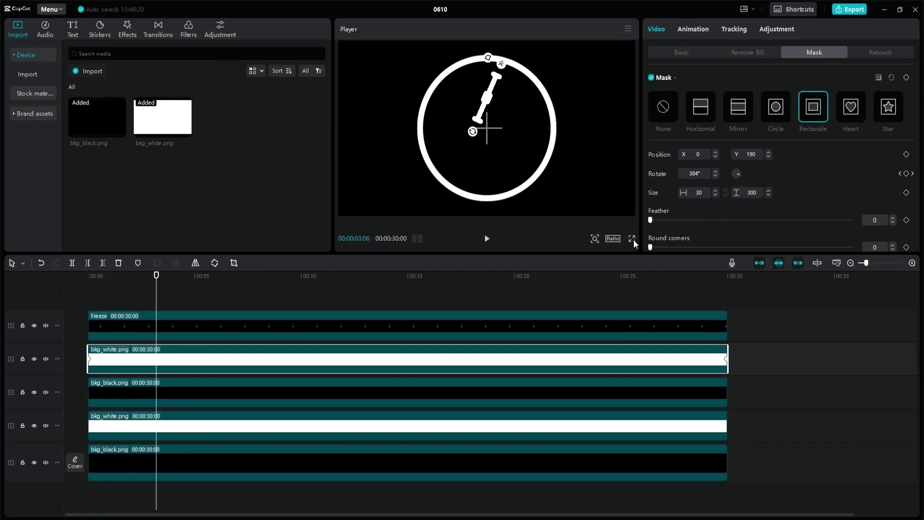
# Delete the mask rotation keyframes from the rectangle-masked white clip and set the mask's Y position to 200
pyautogui.click(726, 364)
pyautogui.press('Delete')
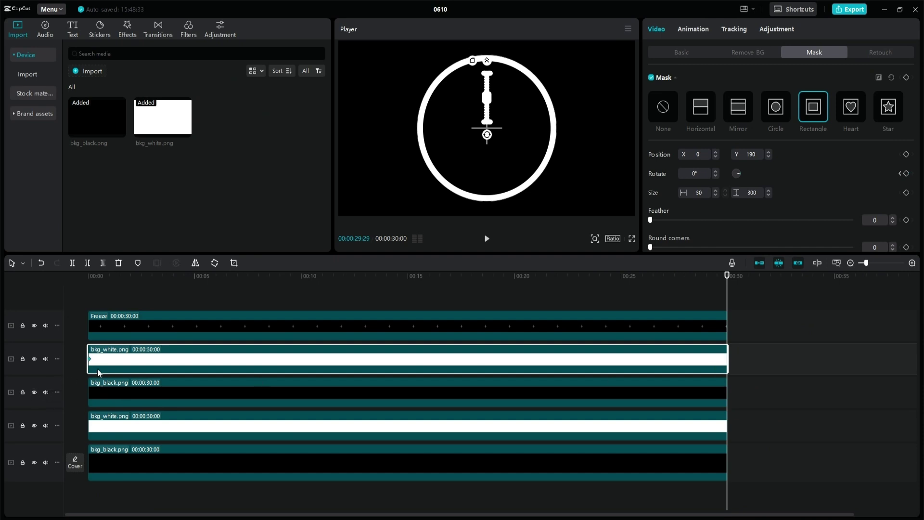
# Turn the rectangle-masked white clip into a compound clip and freeze its first frame
pyautogui.rightClick(374, 361)
pyautogui.click(417, 339)
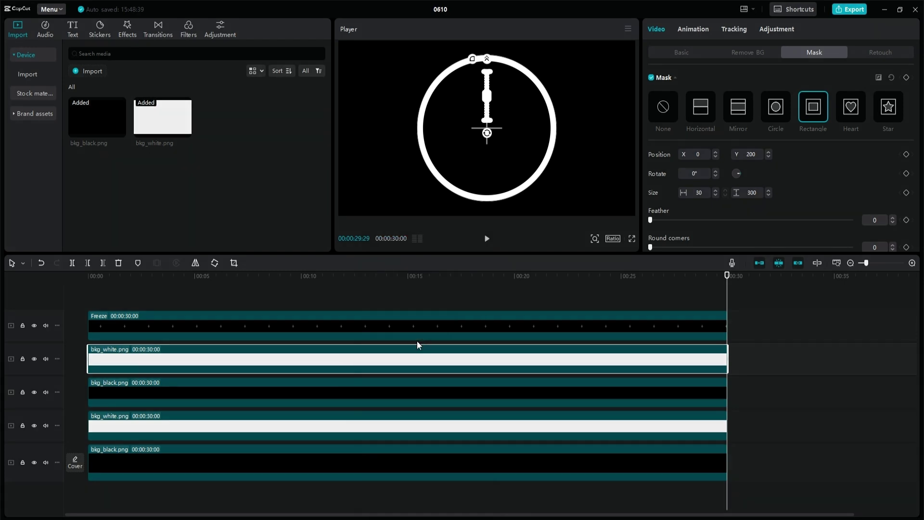
pyautogui.rightClick(311, 362)
pyautogui.moveTo(344, 321)
pyautogui.click(447, 322)
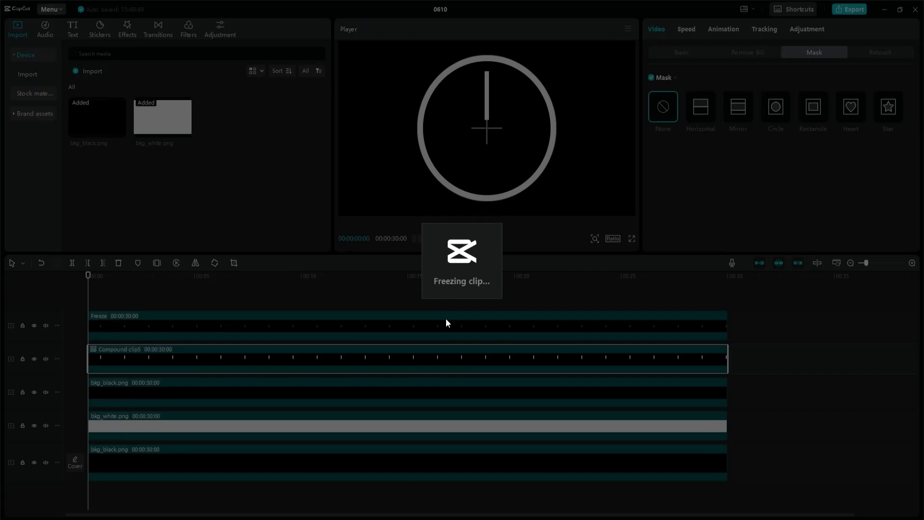
# Move the compound clip off the freeze frame, delete it and extend the new freeze clip to 30 seconds
pyautogui.moveTo(266, 369); pyautogui.dragTo(842, 374)
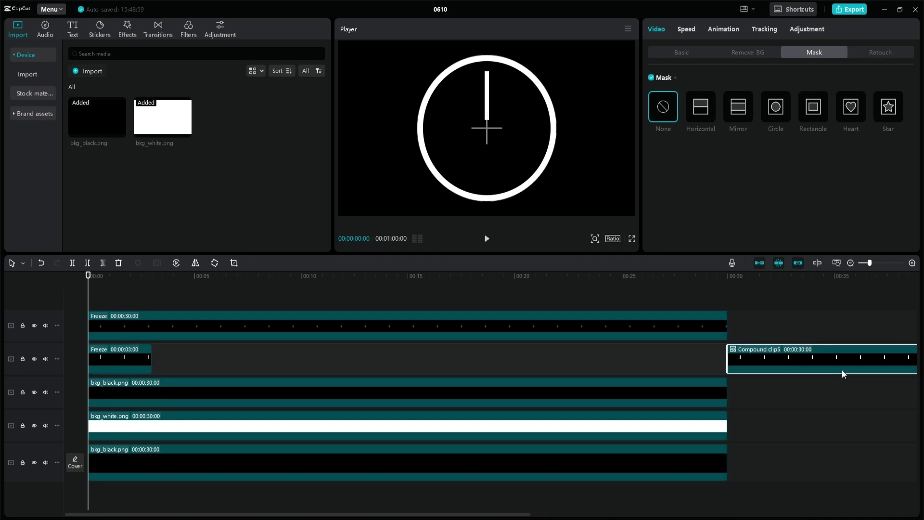
pyautogui.press('Delete')
pyautogui.click(145, 362)
pyautogui.moveTo(150, 359); pyautogui.dragTo(727, 359)
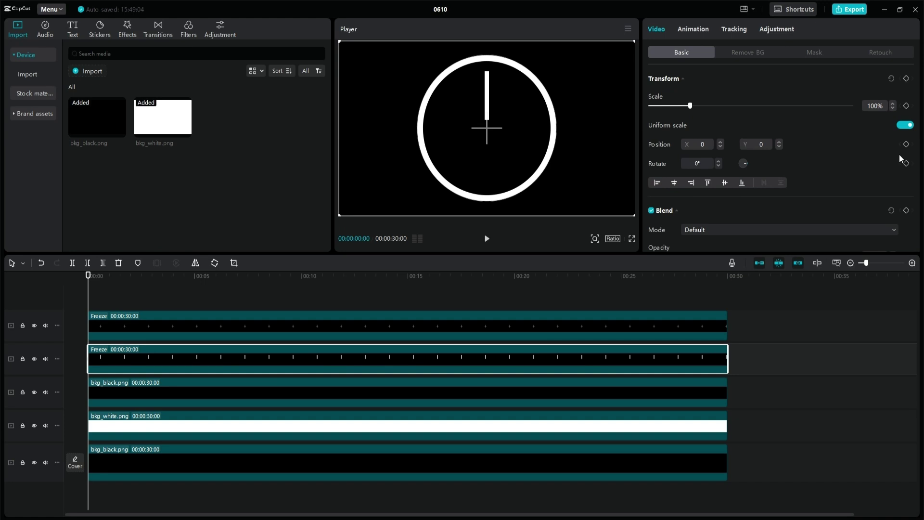
# Keyframe the new freeze clip's rotation from 0° at the start to 3600° at the last frame and preview it in full screen
pyautogui.click(906, 164)
pyautogui.press('Down')
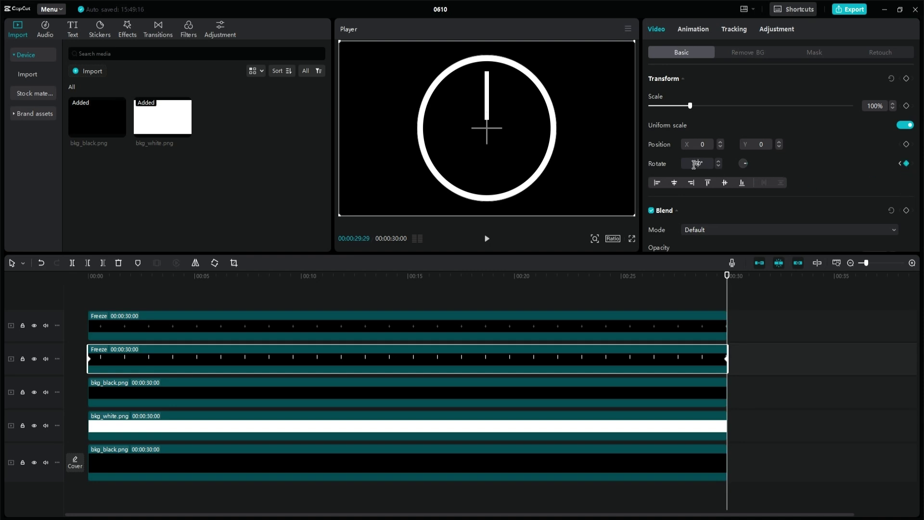
pyautogui.click(632, 238)
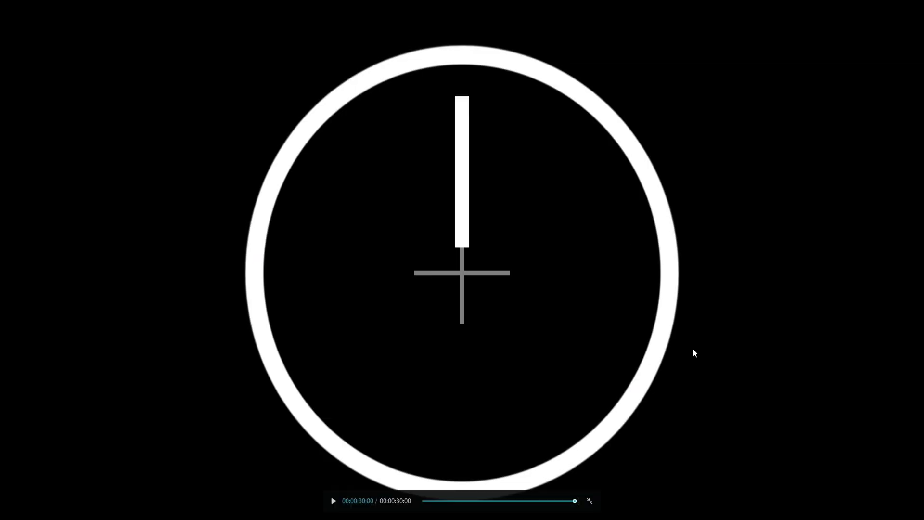
pyautogui.press('Escape')
pyautogui.press('Up')
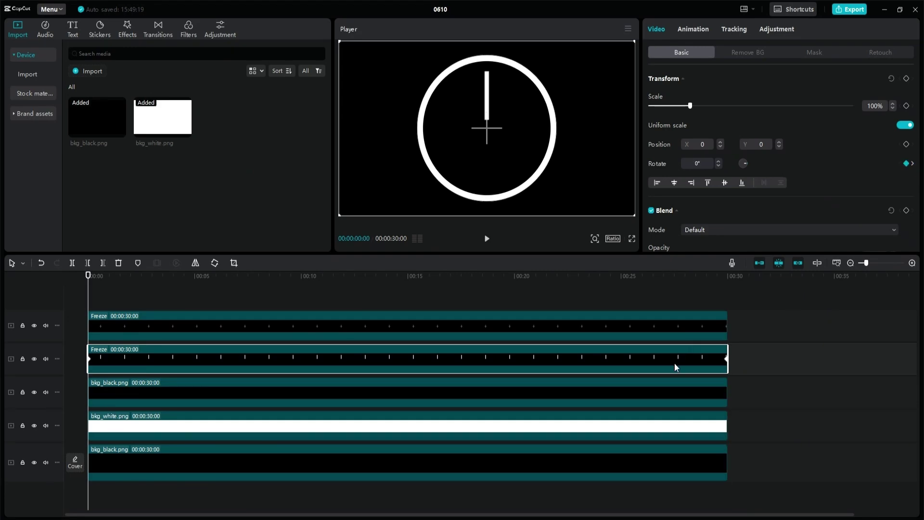
pyautogui.click(631, 239)
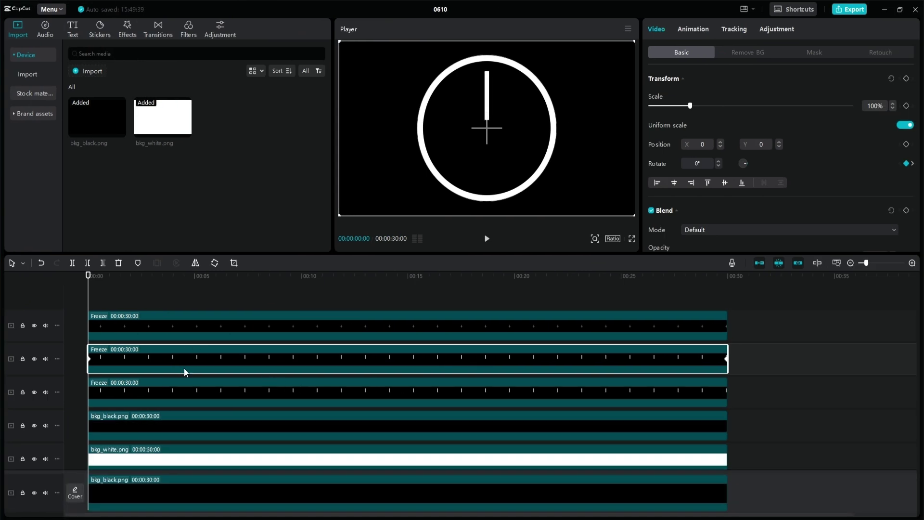
# Duplicate the rotating freeze clip onto its own track and scale the upper copy uniformly to 50%
pyautogui.click(909, 126)
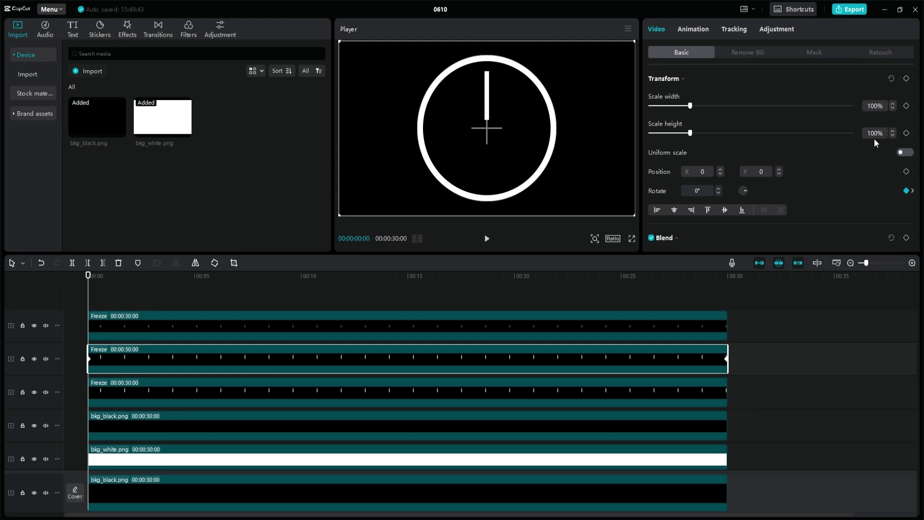
pyautogui.click(904, 151)
pyautogui.click(876, 106)
pyautogui.write('50')
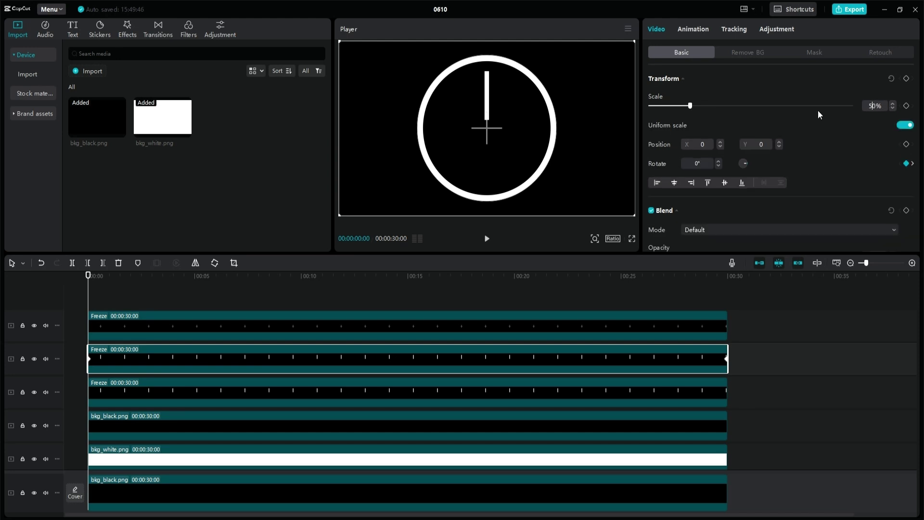
pyautogui.click(818, 111)
# Set the scaled copy's ending rotation keyframe to 360° and preview both hands in full screen
pyautogui.click(726, 359)
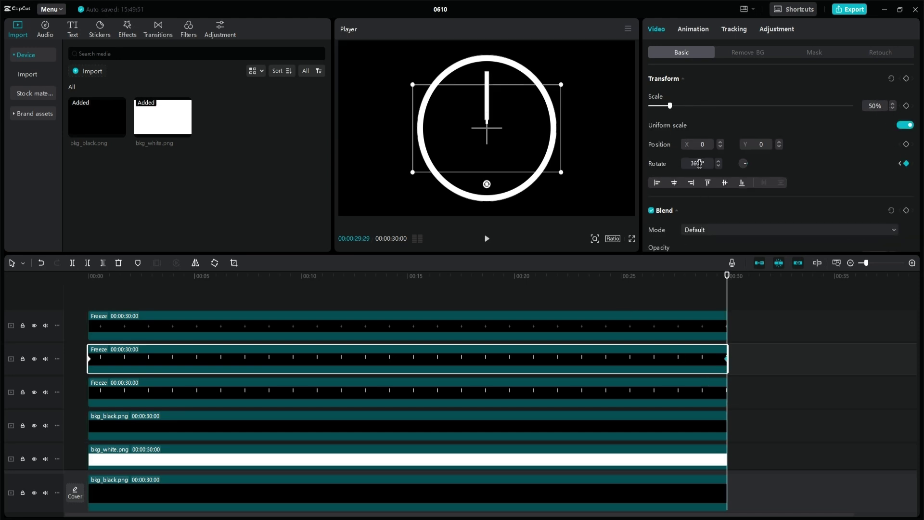
pyautogui.press('Home')
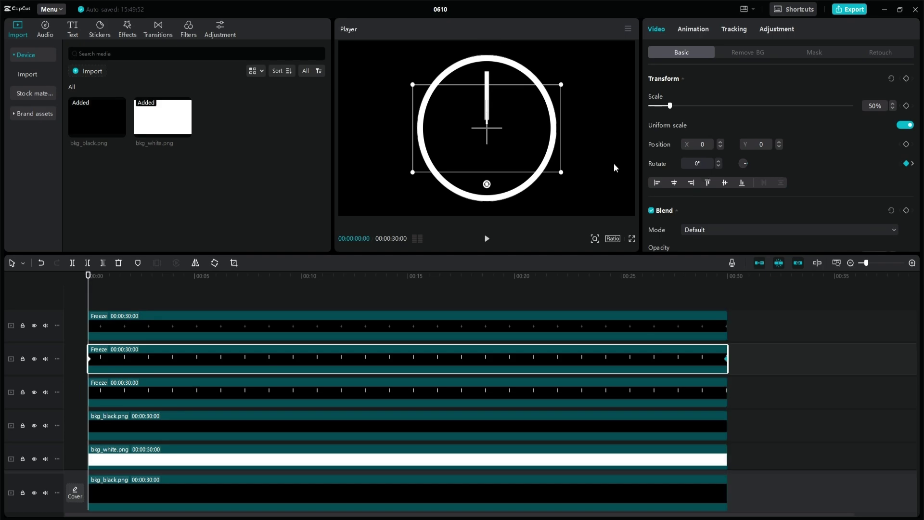
pyautogui.click(632, 238)
pyautogui.press('space')
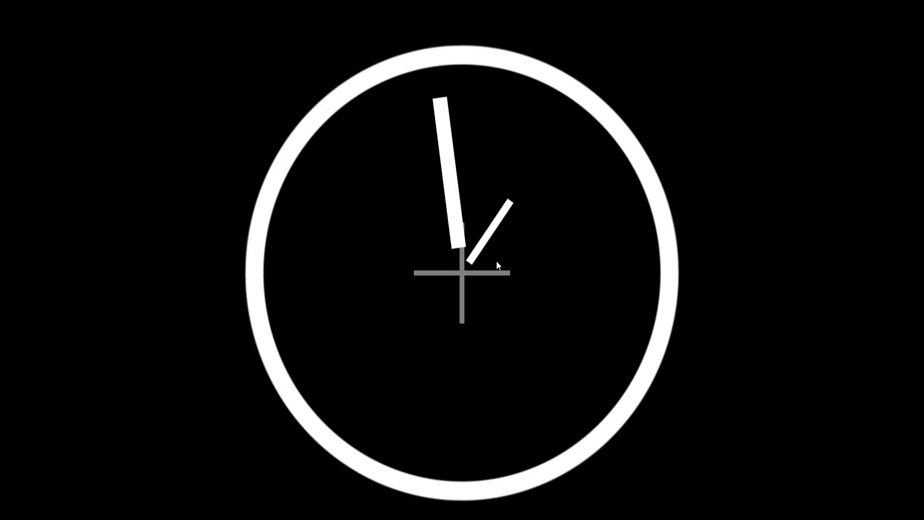
pyautogui.press('Escape')
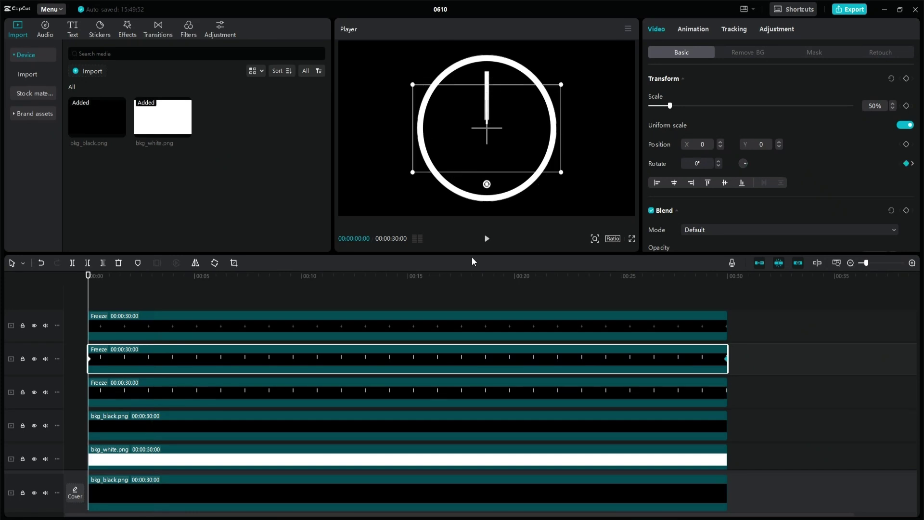
# Turn off uniform scaling for the copy and set its scale width to 100% and scale height to 50%
pyautogui.moveTo(876, 106); pyautogui.dragTo(831, 105)
pyautogui.write('100')
pyautogui.press('Return')
pyautogui.click(905, 125)
pyautogui.click(875, 133)
pyautogui.write('50')
pyautogui.press('Return')
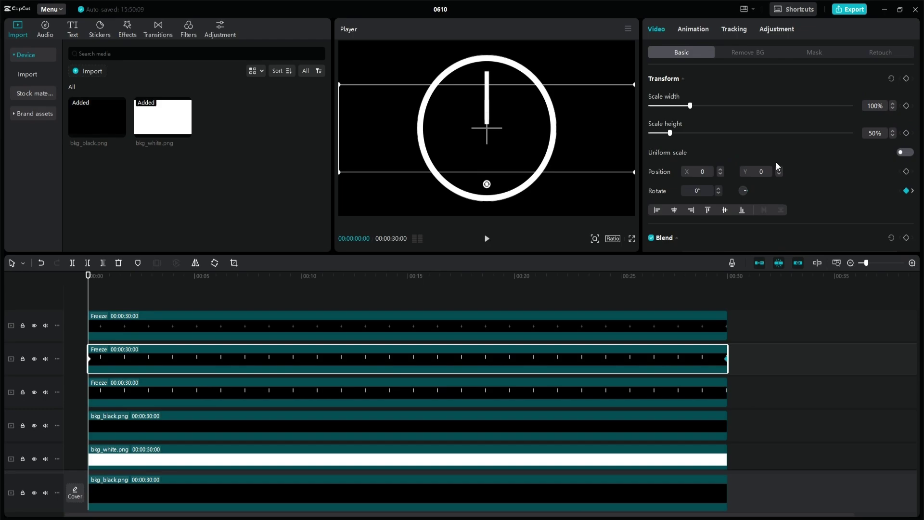
# Preview both hands in full screen and delete the shortened freeze copy
pyautogui.click(632, 239)
pyautogui.press('space')
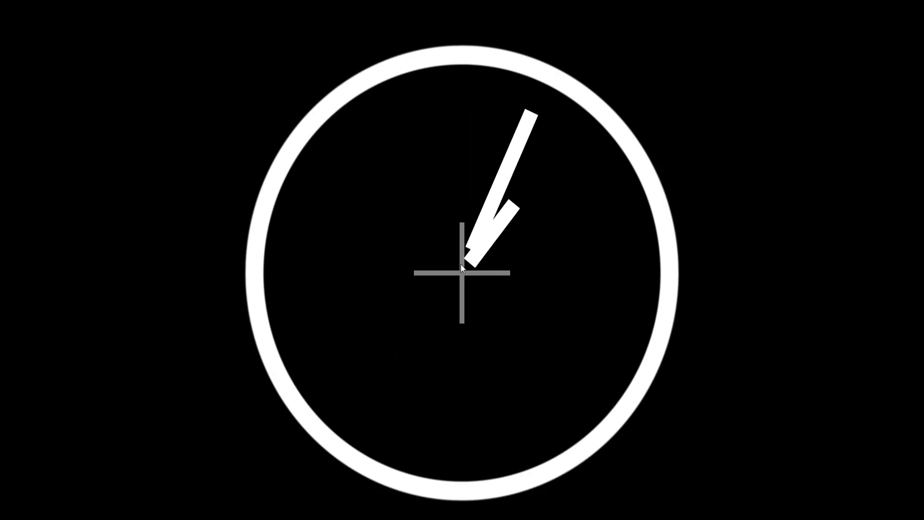
pyautogui.press('Escape')
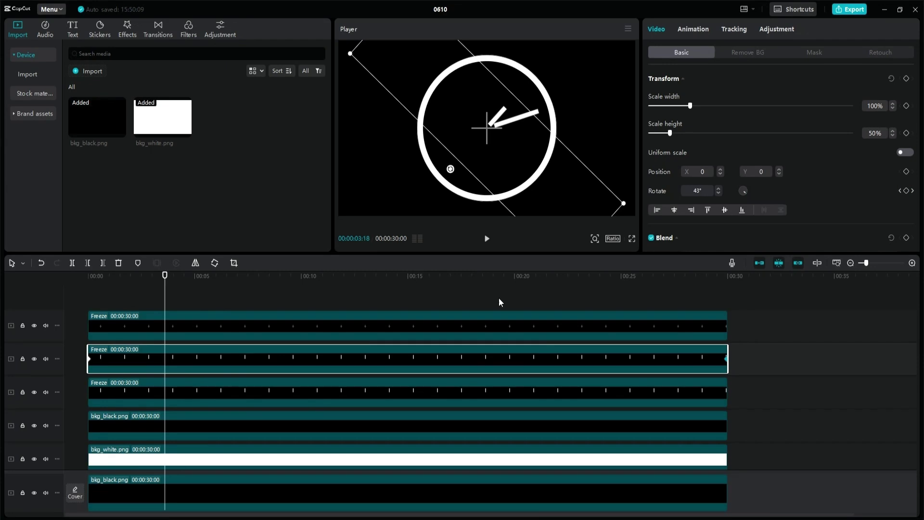
pyautogui.press('Delete')
pyautogui.click(292, 420)
pyautogui.hotkey('ctrl', 'c')
pyautogui.hotkey('ctrl', 'v')
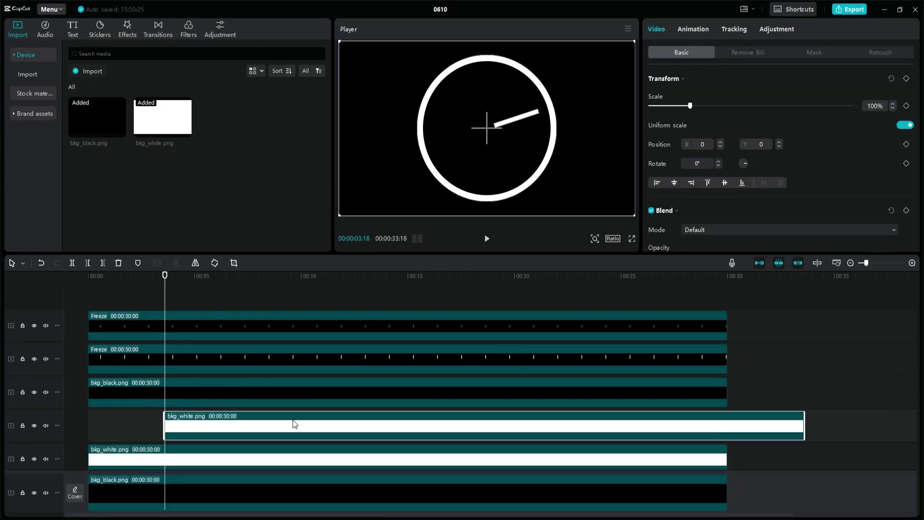
pyautogui.moveTo(293, 420); pyautogui.dragTo(143, 352)
pyautogui.press('Home')
pyautogui.press('Delete')
# Duplicate the circle-masked white clip at the timeline start and move the copy directly below the topmost freeze clip
pyautogui.click(155, 424)
pyautogui.hotkey('ctrl', 'c')
pyautogui.hotkey('ctrl', 'v')
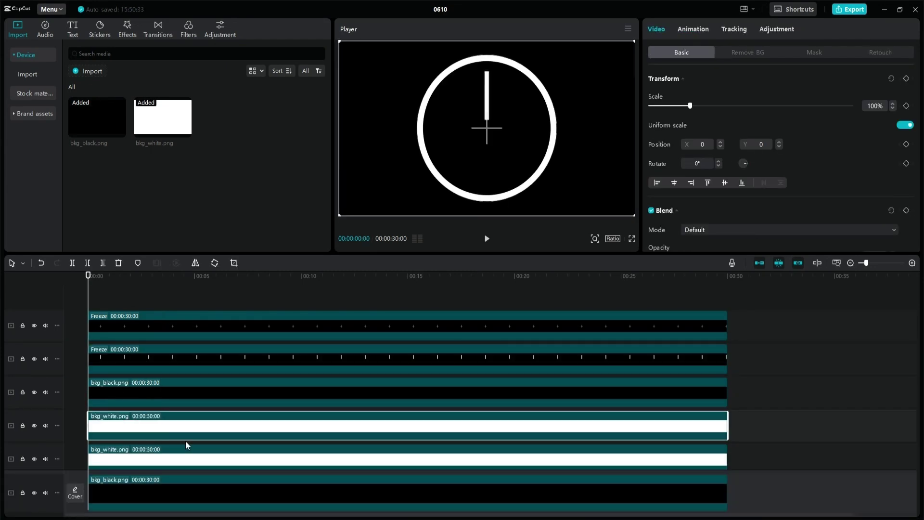
pyautogui.moveTo(186, 434); pyautogui.dragTo(186, 359)
# Switch the new white clip's mask to a rectangle 30 wide and 150 high, positioned at Y 200
pyautogui.click(811, 51)
pyautogui.click(812, 112)
pyautogui.moveTo(708, 191); pyautogui.dragTo(620, 183)
pyautogui.write('30')
pyautogui.press('Return')
pyautogui.moveTo(758, 196); pyautogui.dragTo(687, 190)
pyautogui.write('150')
pyautogui.press('Return')
pyautogui.moveTo(758, 155); pyautogui.dragTo(700, 154)
pyautogui.write('200')
pyautogui.press('Return')
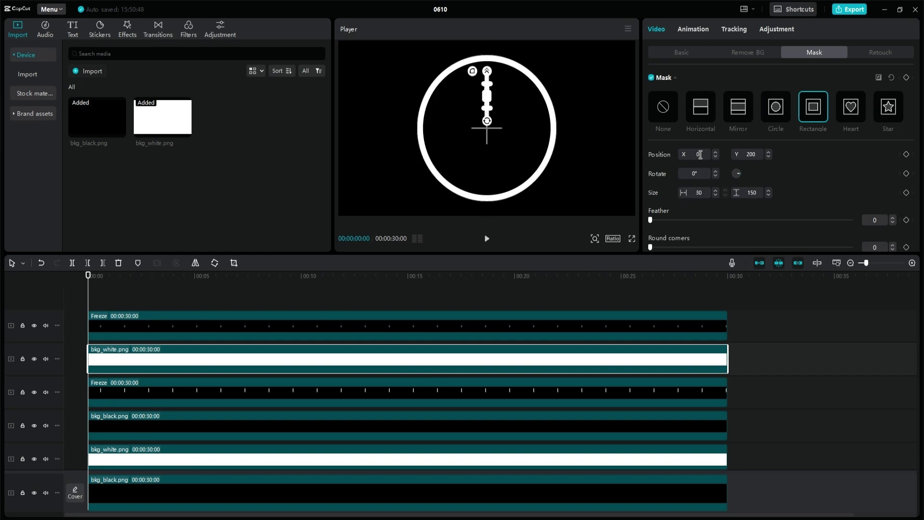
# Set the rectangle mask's Y position to 100 and check the short hand in full screen
pyautogui.click(203, 298)
pyautogui.click(223, 349)
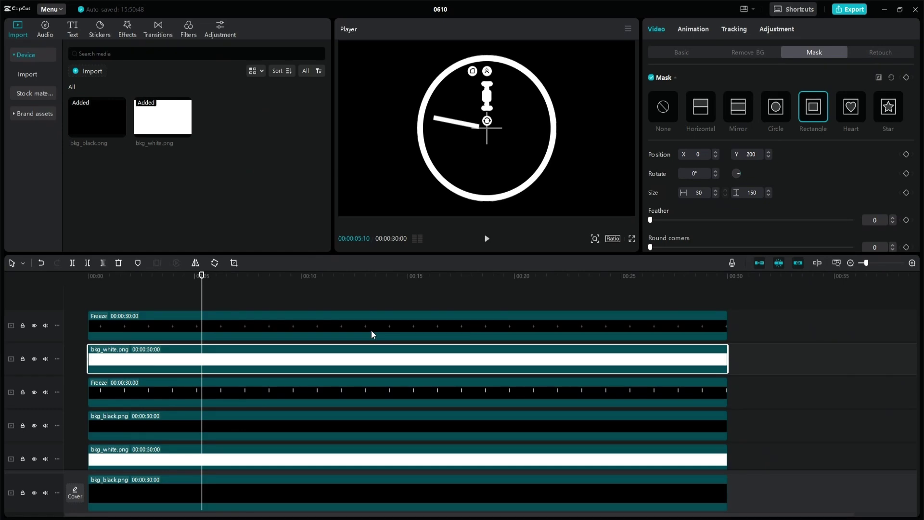
pyautogui.moveTo(757, 155); pyautogui.dragTo(703, 154)
pyautogui.write('100')
pyautogui.press('Return')
pyautogui.press('Home')
pyautogui.click(631, 238)
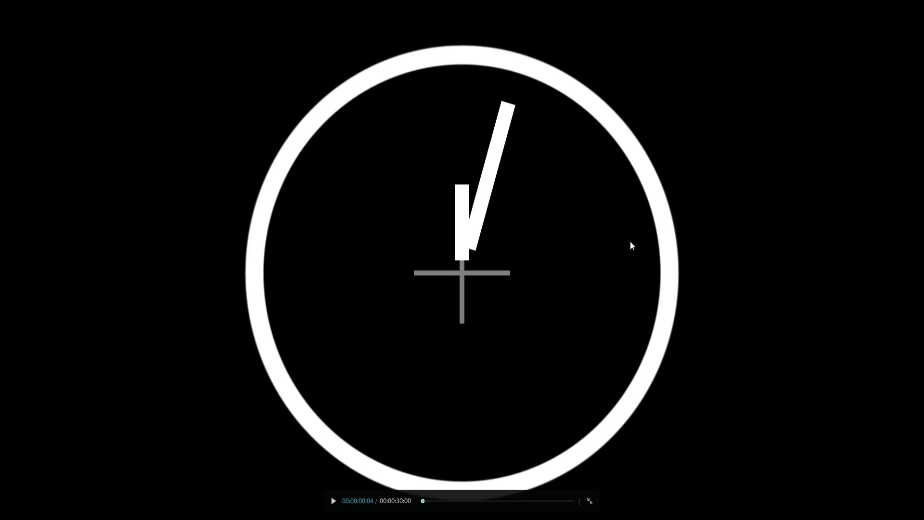
pyautogui.press('Escape')
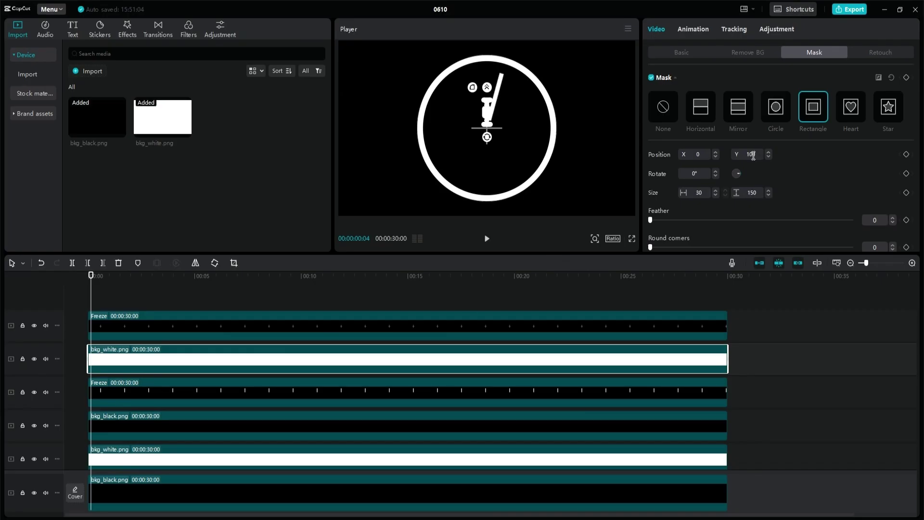
# Raise the rectangle mask until the short hand's inner end lines up with the long hand's, checking in full screen
pyautogui.click(632, 238)
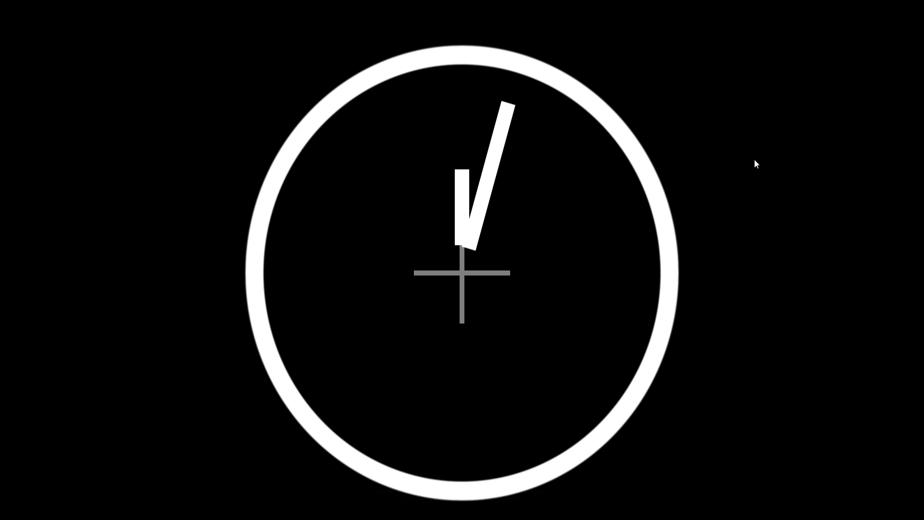
pyautogui.press('Escape')
pyautogui.click(634, 242)
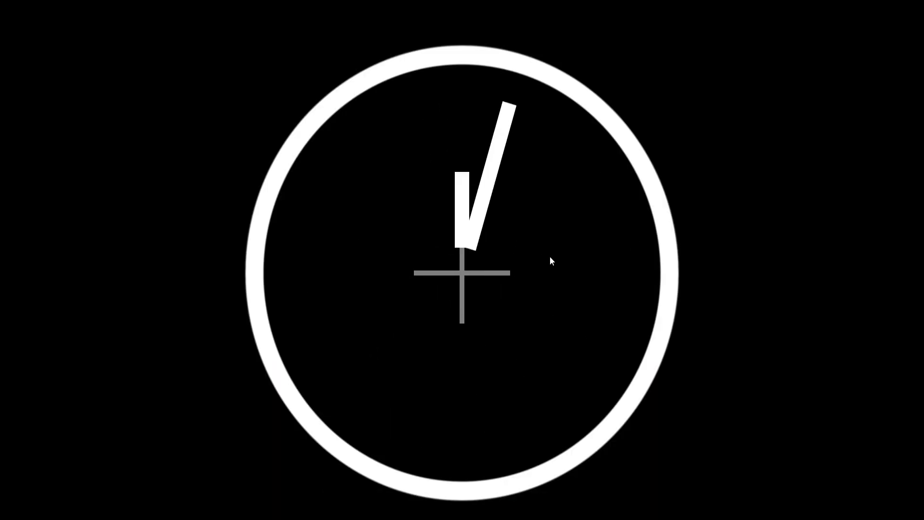
pyautogui.press('Escape')
# Turn the short-hand white clip into a compound clip and freeze its first frame
pyautogui.rightClick(134, 357)
pyautogui.click(180, 339)
pyautogui.rightClick(186, 358)
pyautogui.moveTo(219, 322)
pyautogui.click(335, 323)
# Delete the short hand's compound clip and extend its freeze clip to 30 seconds
pyautogui.click(440, 356)
pyautogui.press('Delete')
pyautogui.moveTo(152, 359); pyautogui.dragTo(727, 359)
pyautogui.click(682, 53)
pyautogui.hotkey('ctrl', 'z')
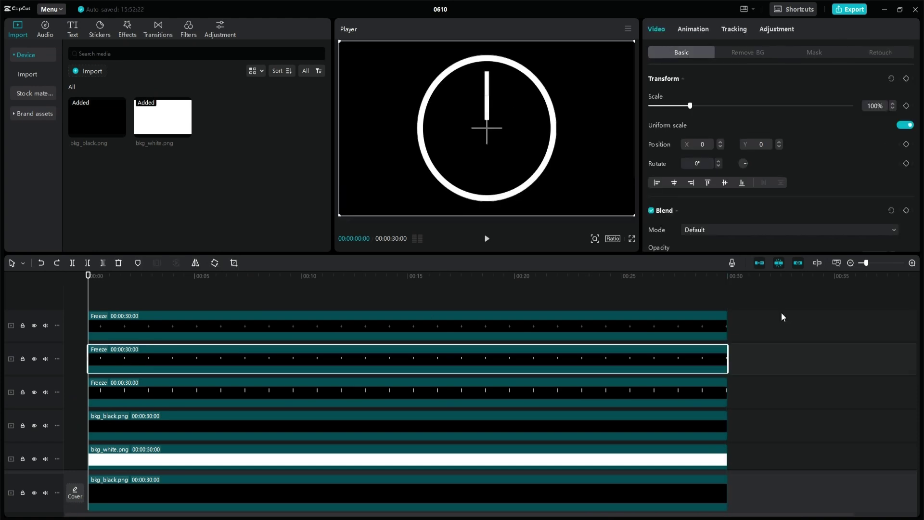
# Keyframe the short-hand freeze clip's rotation from 0° at the start to 360° at the last frame, then select the long-hand clip
pyautogui.click(906, 164)
pyautogui.press('End')
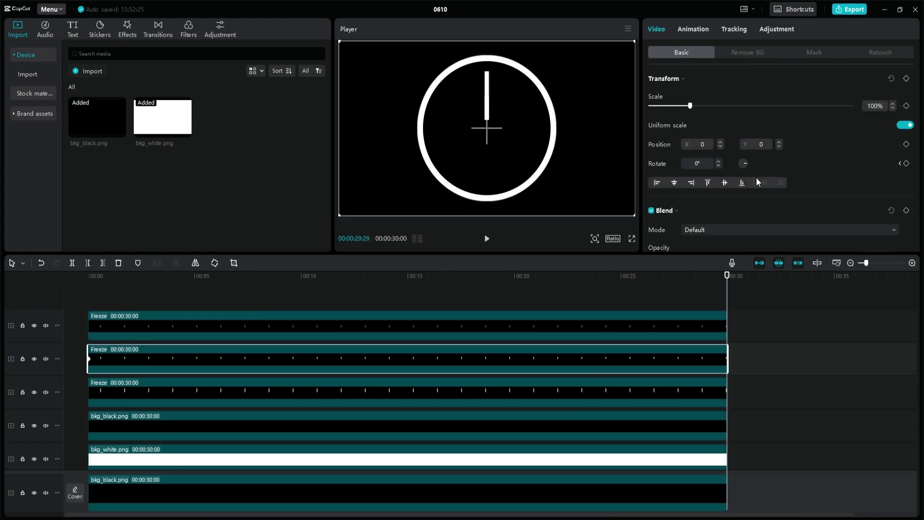
pyautogui.click(906, 164)
pyautogui.click(691, 164)
pyautogui.write('360')
pyautogui.click(718, 394)
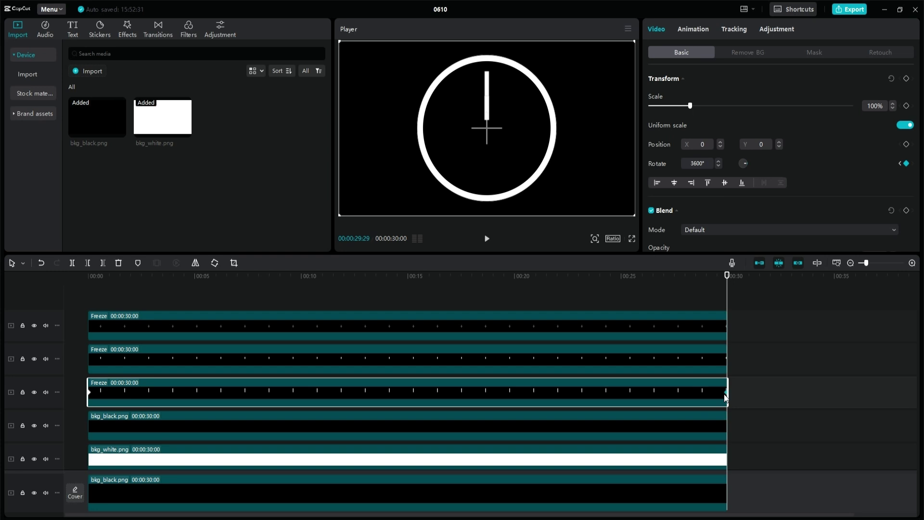
# Set the long hand's end rotation keyframe to 4320° and disable the clip holding the faint central cross
pyautogui.click(696, 164)
pyautogui.write('4320')
pyautogui.click(583, 327)
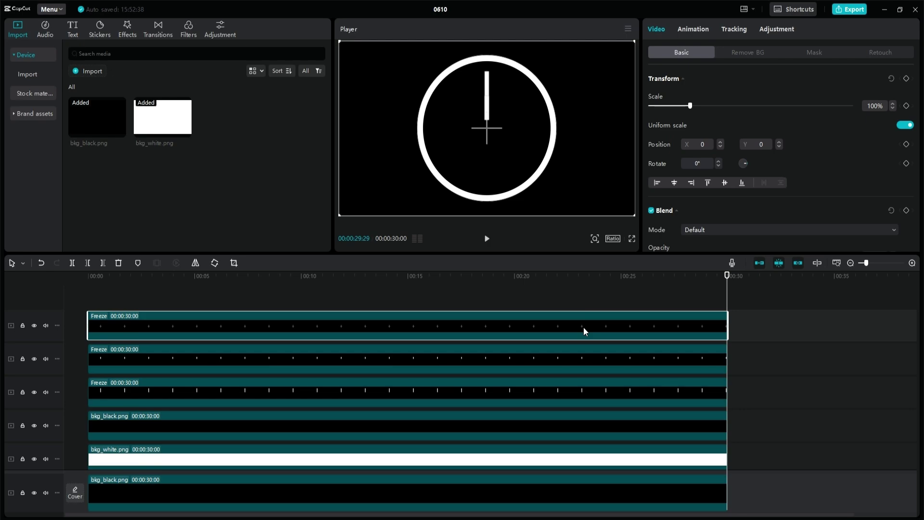
# Play the clock animation in full screen to check how both hands rotate
pyautogui.click(632, 238)
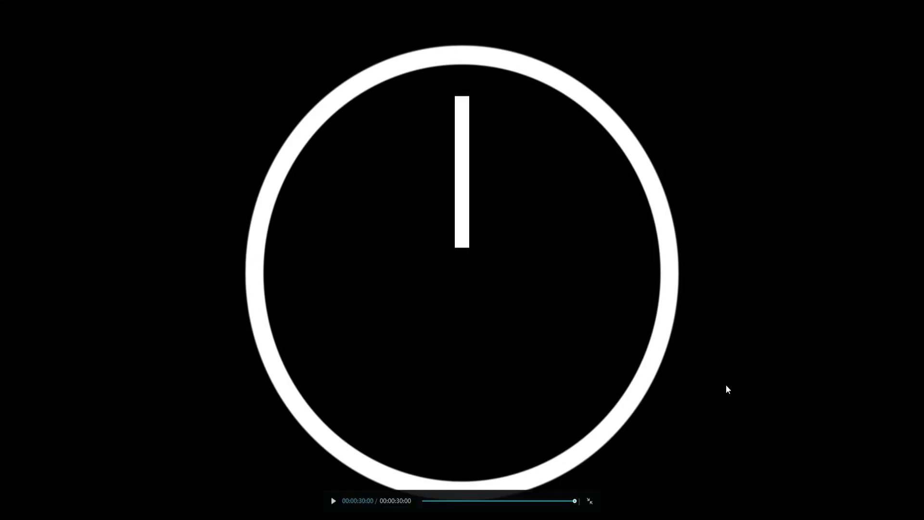
pyautogui.press('space')
pyautogui.press('space')
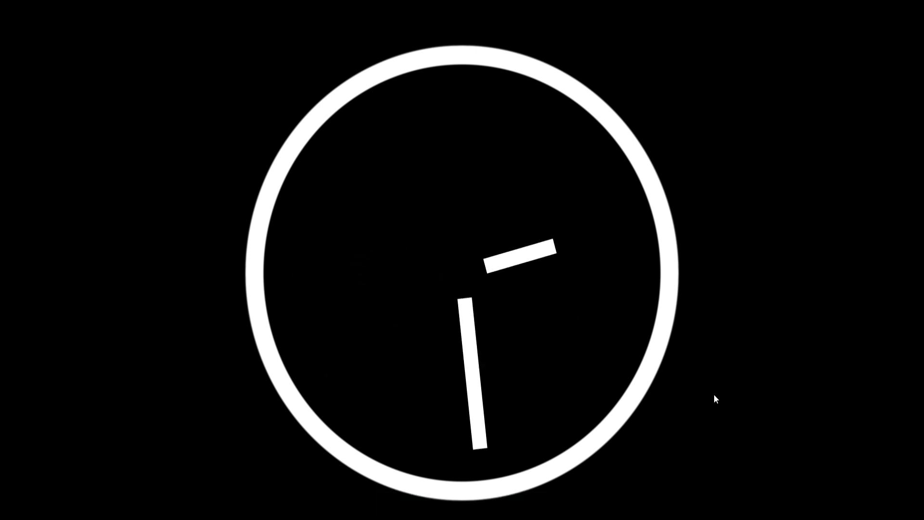
pyautogui.press('Escape')
# Duplicate the white clip that forms the clock ring and align the copy with the timeline start, directly above the original
pyautogui.click(465, 451)
pyautogui.hotkey('ctrl', 'c')
pyautogui.hotkey('ctrl', 'v')
pyautogui.moveTo(322, 430); pyautogui.dragTo(167, 431)
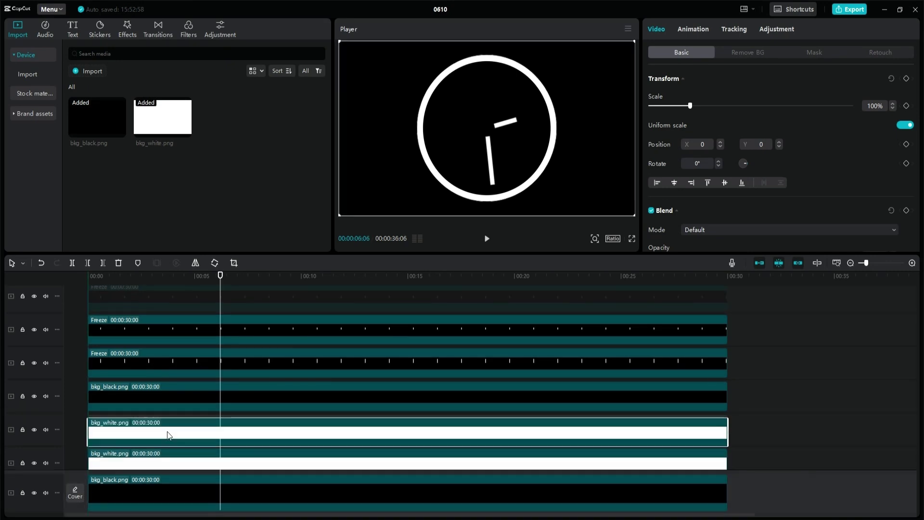
# Scale the duplicated white disc to 10% and move its layer above the black disc clip
pyautogui.press('Home')
pyautogui.doubleClick(877, 106)
pyautogui.write('10')
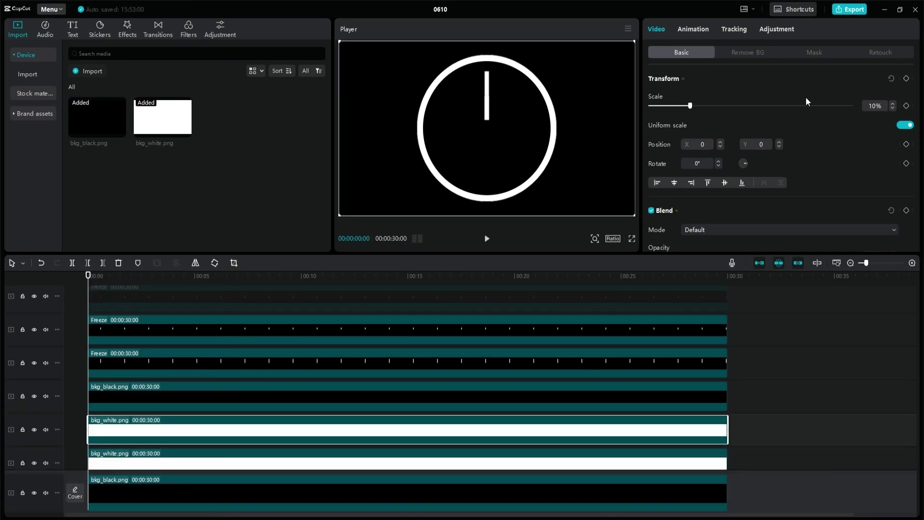
pyautogui.press('Return')
pyautogui.moveTo(251, 430); pyautogui.dragTo(250, 386)
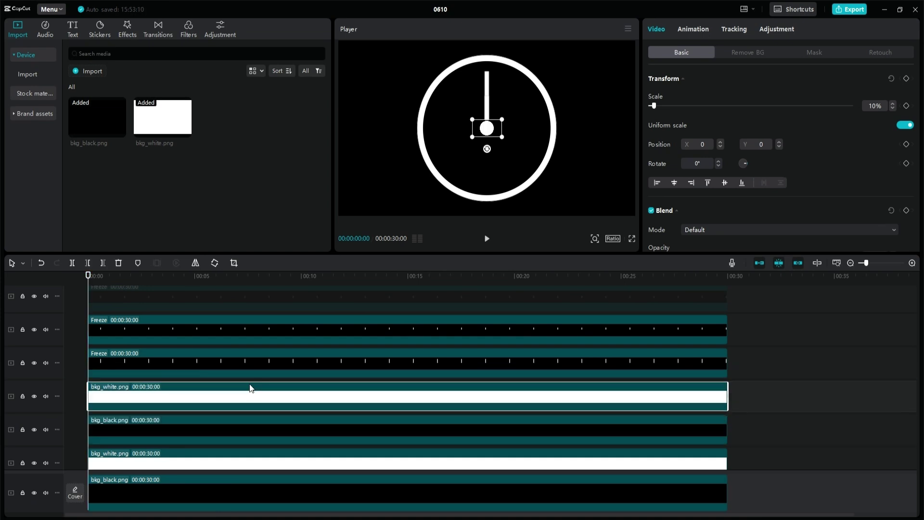
# Place a copy of the black disc clip above the small white disc and scale it down to leave a thin centre ring
pyautogui.click(632, 239)
pyautogui.press('Escape')
pyautogui.moveTo(371, 439); pyautogui.dragTo(299, 398)
pyautogui.moveTo(872, 104); pyautogui.dragTo(823, 114)
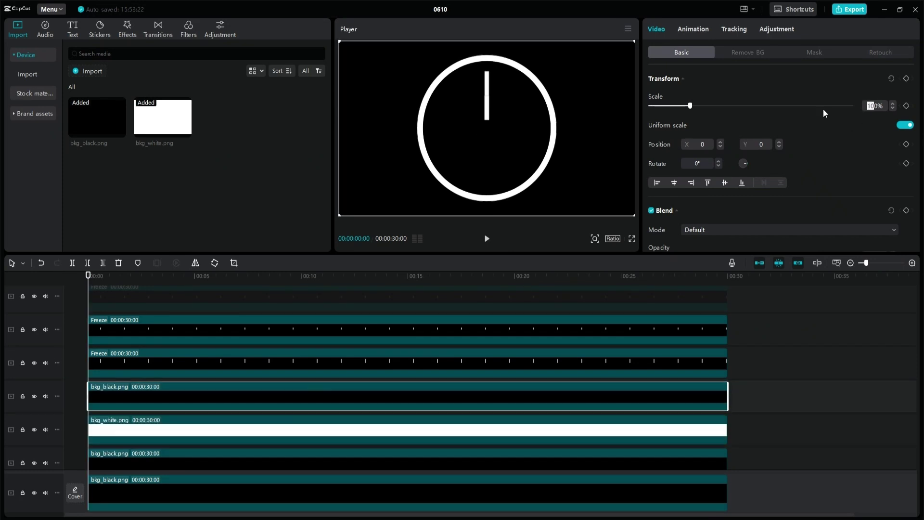
# Play the animation in full screen to check the hands against the small centre ring
pyautogui.click(632, 238)
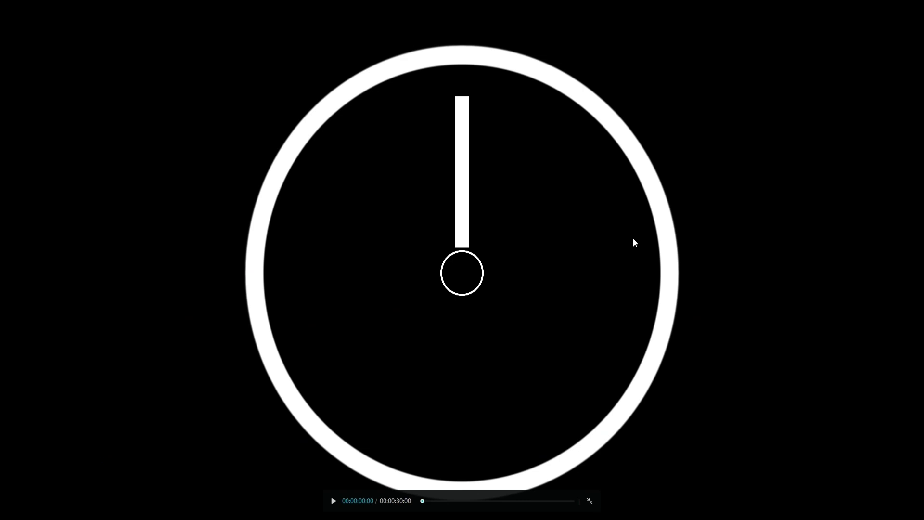
pyautogui.press('space')
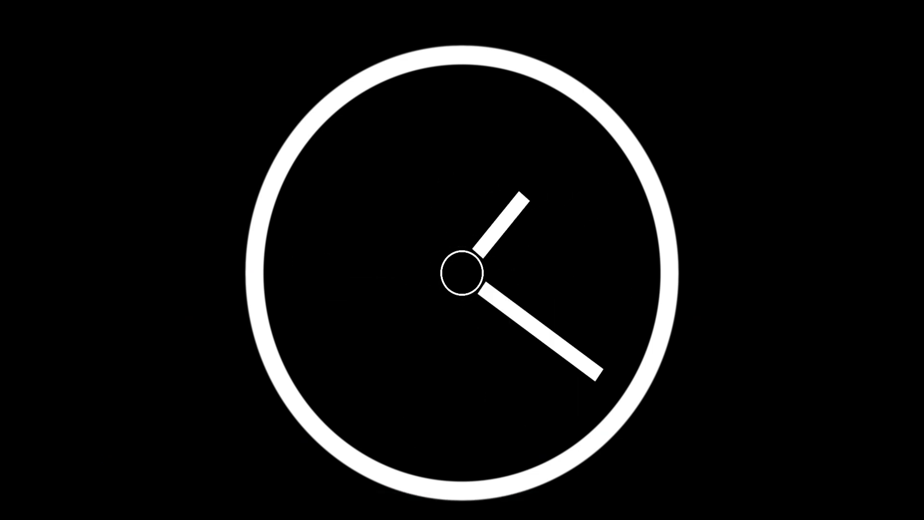
pyautogui.press('Escape')
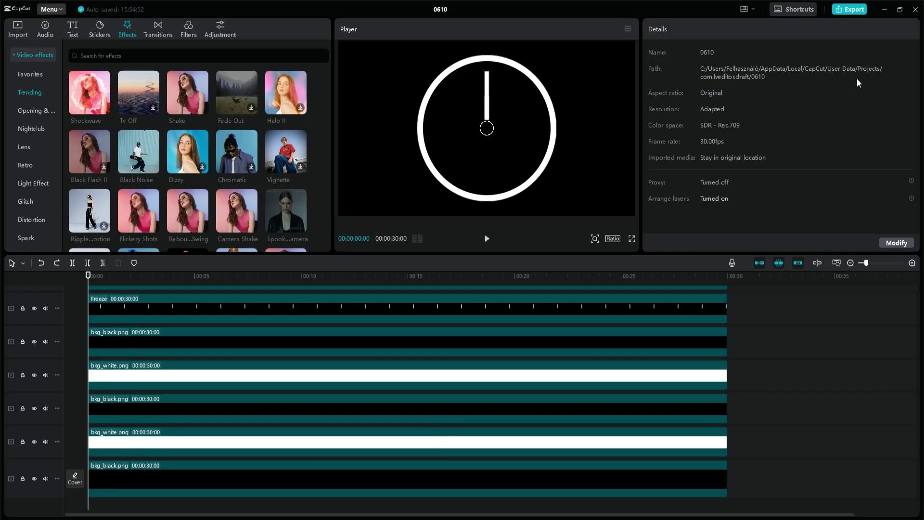
# Export the clock animation and replace its timeline layers with the rendered 016_DanKoeClockShapes.mp4 above the black background
pyautogui.click(849, 9)
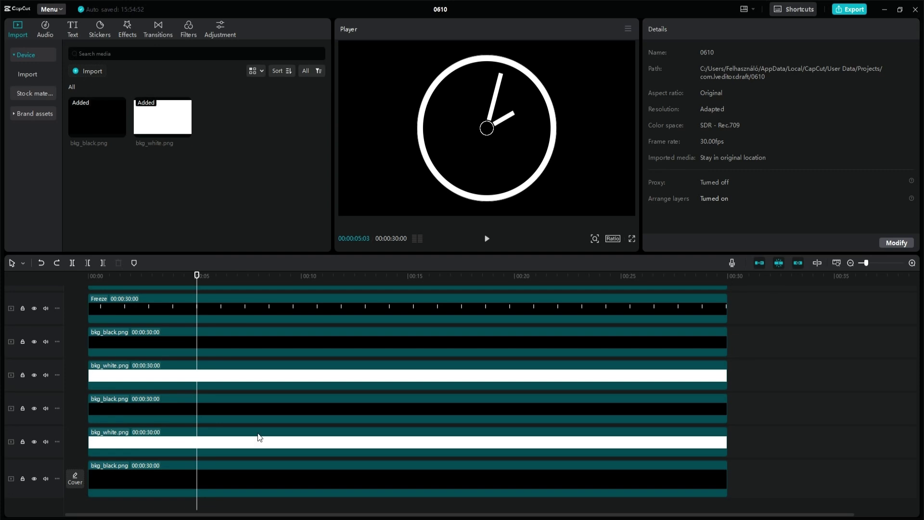
pyautogui.hotkey('ctrl', 'a')
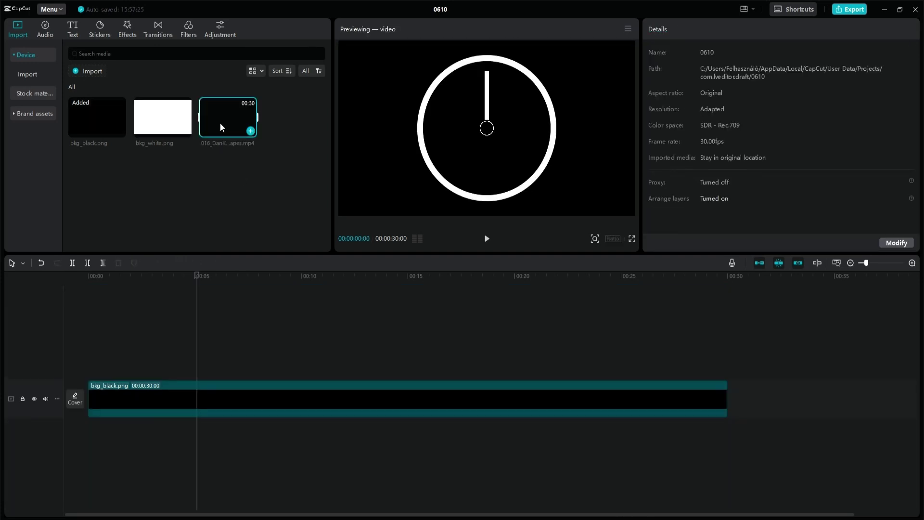
pyautogui.moveTo(220, 124); pyautogui.dragTo(82, 361)
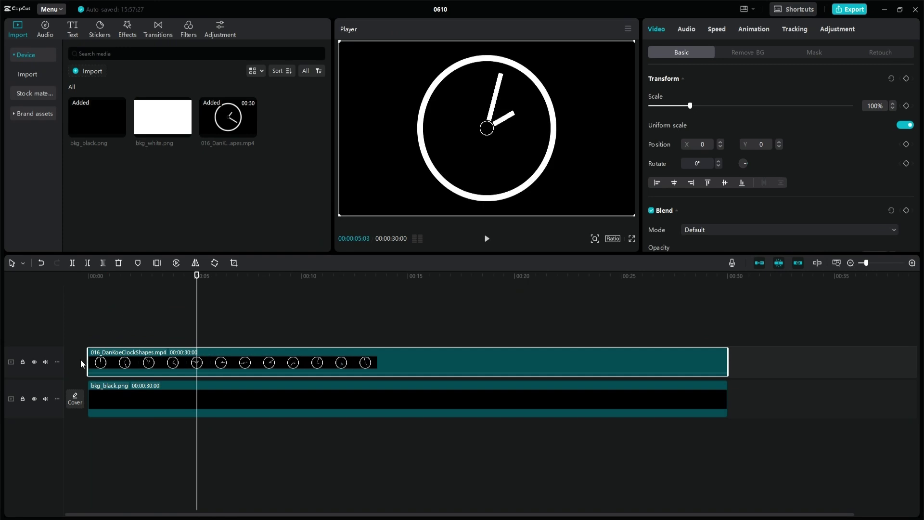
pyautogui.click(88, 327)
# Try a trending video effect on the clock video and adjust its settings
pyautogui.click(125, 30)
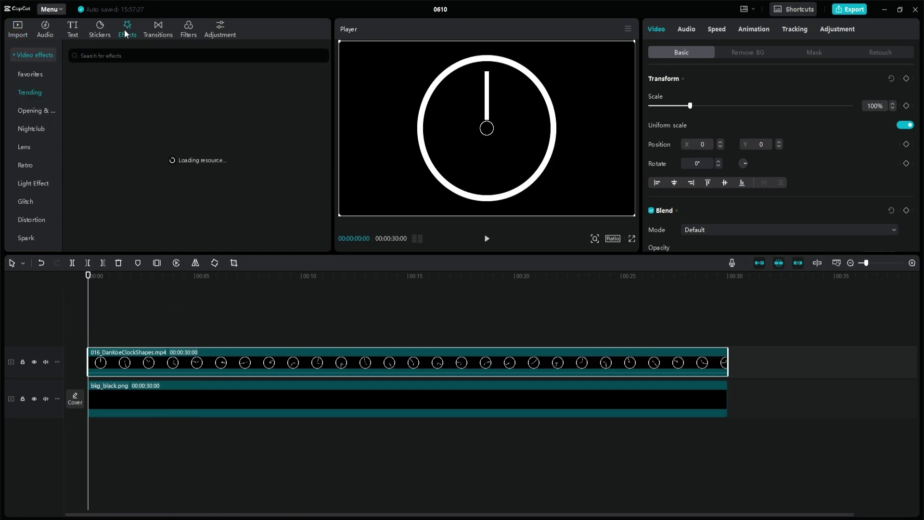
pyautogui.moveTo(157, 141); pyautogui.dragTo(138, 359)
pyautogui.moveTo(704, 98); pyautogui.dragTo(792, 97)
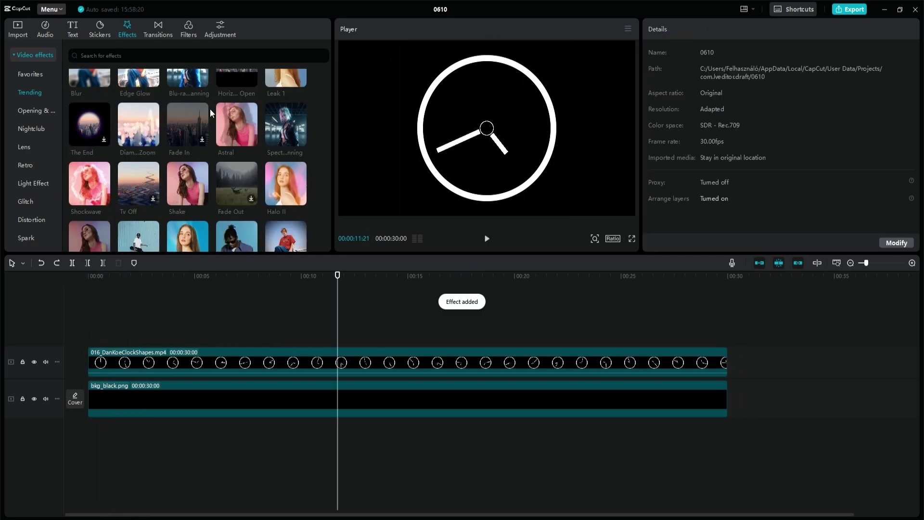
# Try the Neon Outline effect on the clock video, preview it, and lower its strength
pyautogui.scroll(-5, 210, 109)
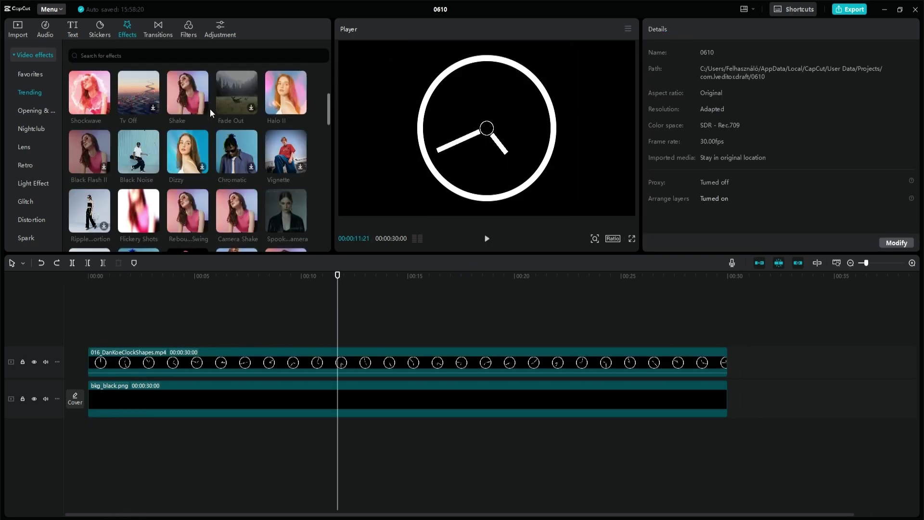
pyautogui.moveTo(193, 185); pyautogui.dragTo(192, 357)
pyautogui.press('space')
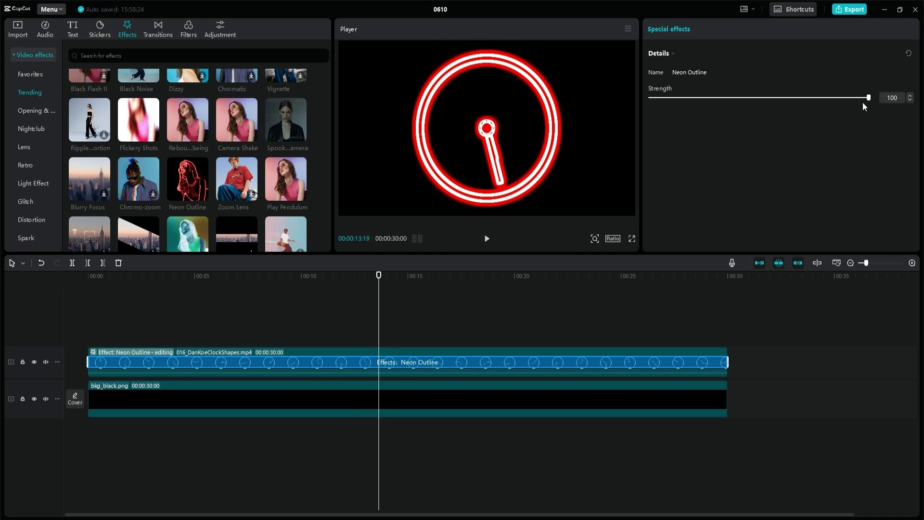
pyautogui.moveTo(868, 99); pyautogui.dragTo(720, 77)
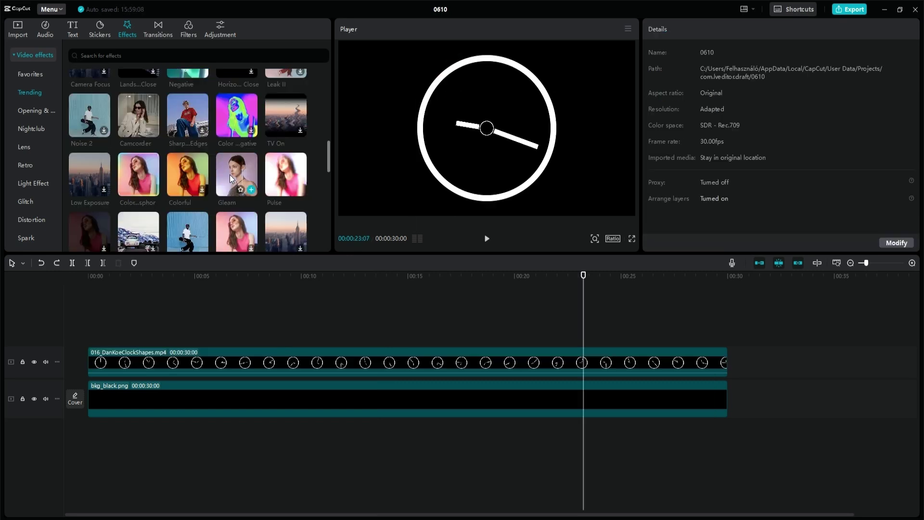
# Try the Gleam effect on the clock video with Filters, Strength and Glow set to 0
pyautogui.click(250, 190)
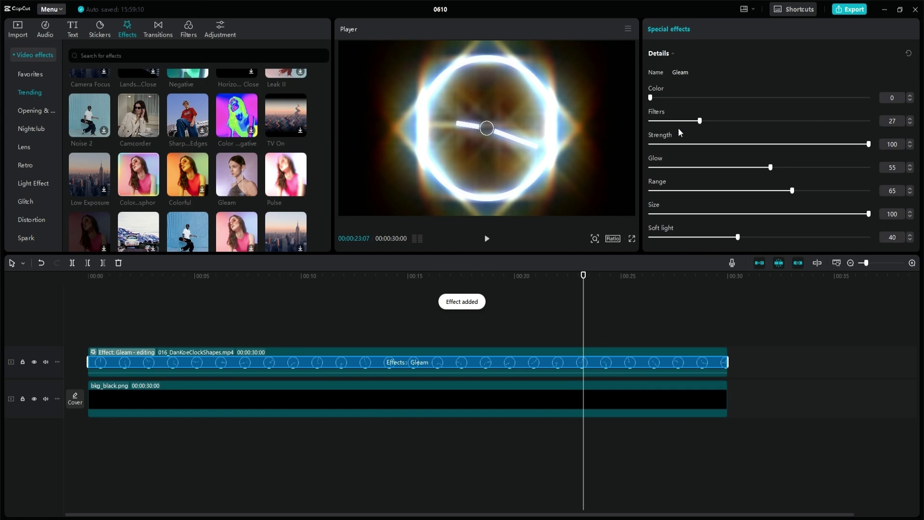
pyautogui.click(651, 144)
pyautogui.click(651, 167)
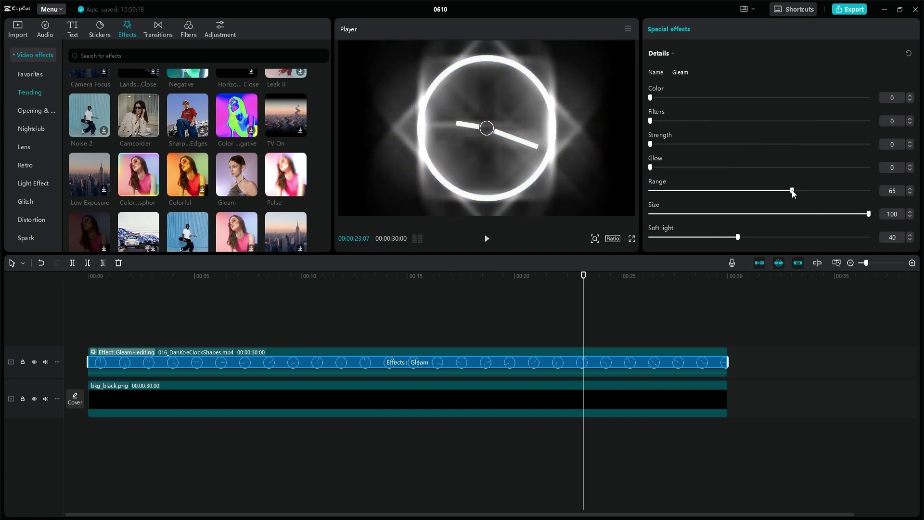
# Reduce the Gleam effect's Range and Size, raise its Soft light slightly, and preview the glow in full screen
pyautogui.click(650, 191)
pyautogui.moveTo(650, 192); pyautogui.dragTo(678, 195)
pyautogui.moveTo(868, 214); pyautogui.dragTo(693, 197)
pyautogui.moveTo(738, 238)
pyautogui.mouseDown()
pyautogui.moveTo(764, 229)
pyautogui.moveTo(749, 228)
pyautogui.mouseUp()
pyautogui.moveTo(696, 191); pyautogui.dragTo(680, 195)
pyautogui.press('space')
pyautogui.click(632, 238)
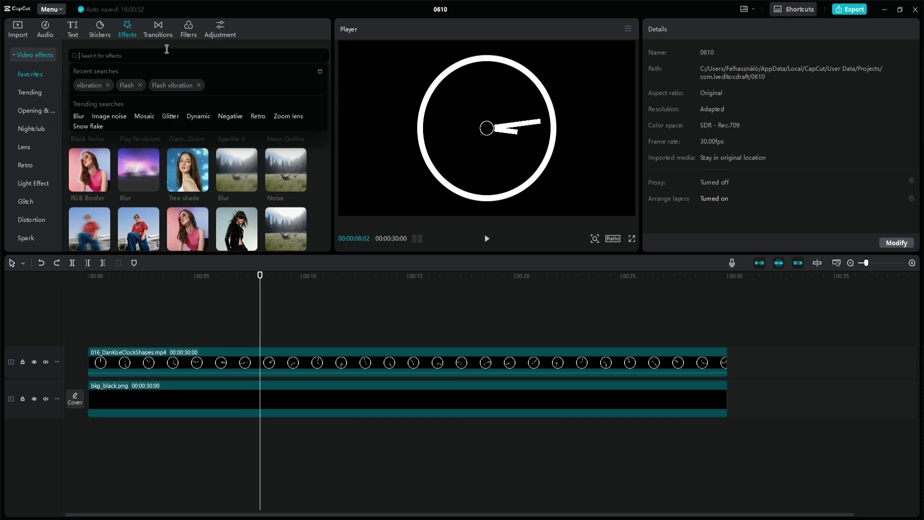
# Search the effects library for "Flash vibration"
pyautogui.hotkey('ctrl', 'v')
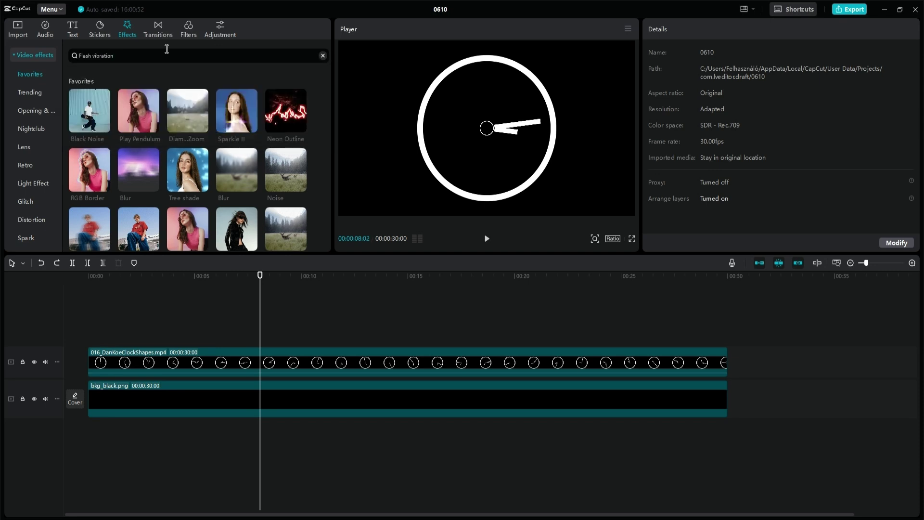
pyautogui.press('Return')
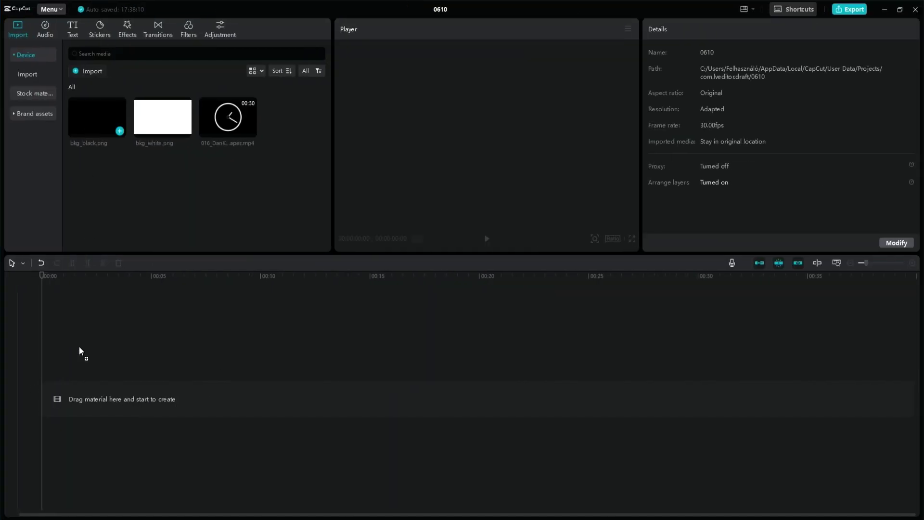
# Place bkg_black.png on the empty timeline and extend it to 30 seconds
pyautogui.moveTo(79, 351); pyautogui.dragTo(80, 352)
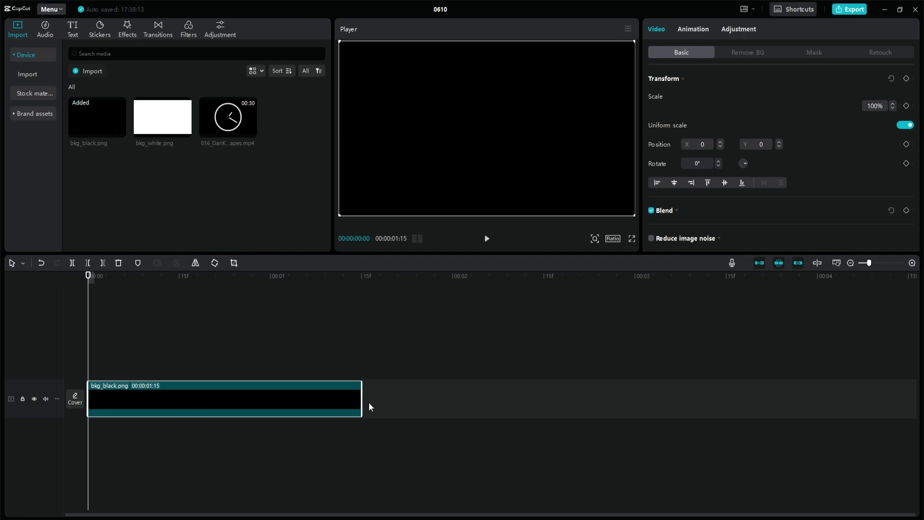
pyautogui.moveTo(362, 407); pyautogui.dragTo(917, 407)
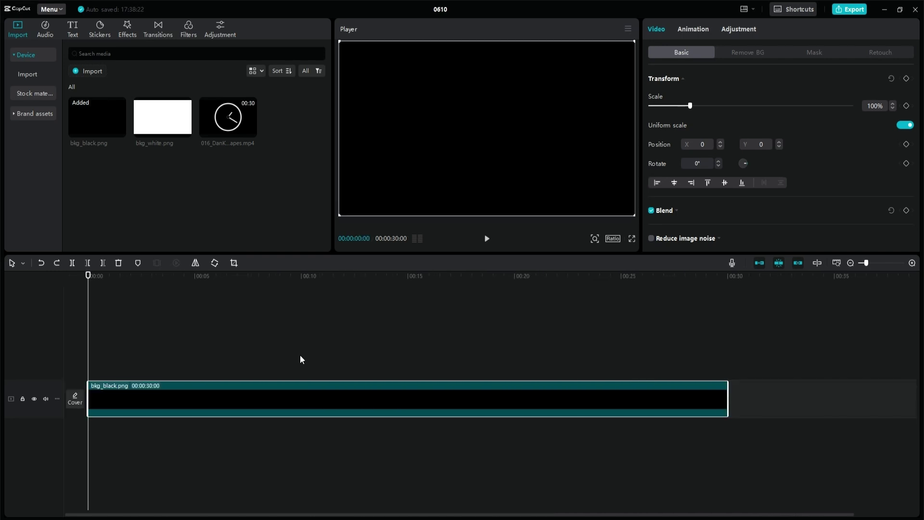
# Add a default text layer above the black background, extend it to 30 seconds, and change its text to "O"
pyautogui.click(75, 33)
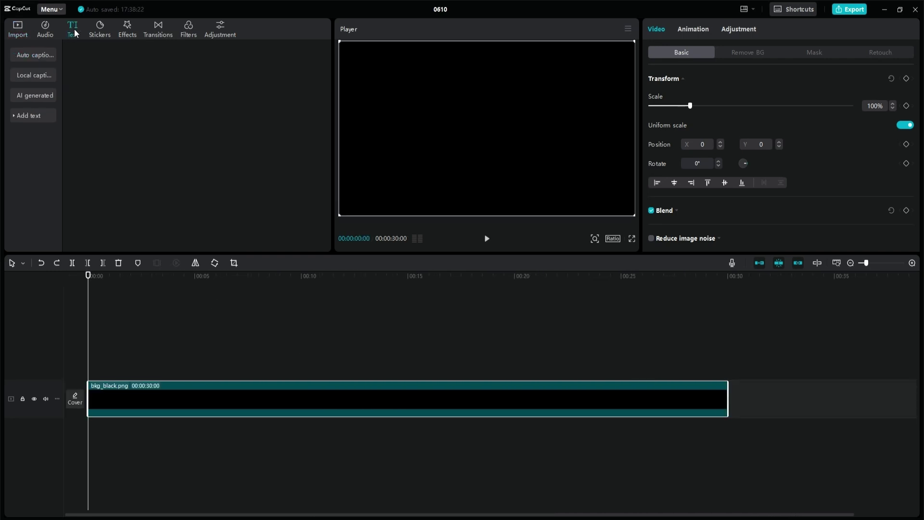
pyautogui.click(103, 124)
pyautogui.moveTo(151, 371); pyautogui.dragTo(728, 371)
pyautogui.click(728, 69)
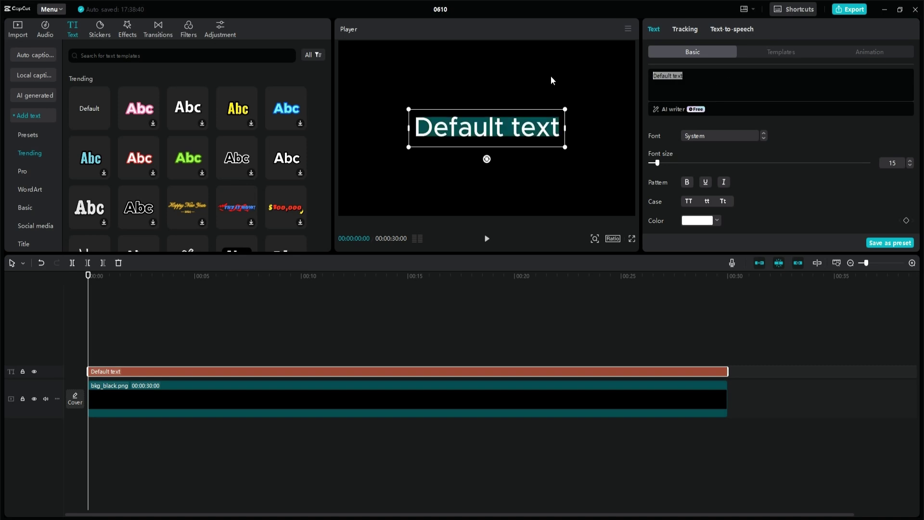
pyautogui.write('O')
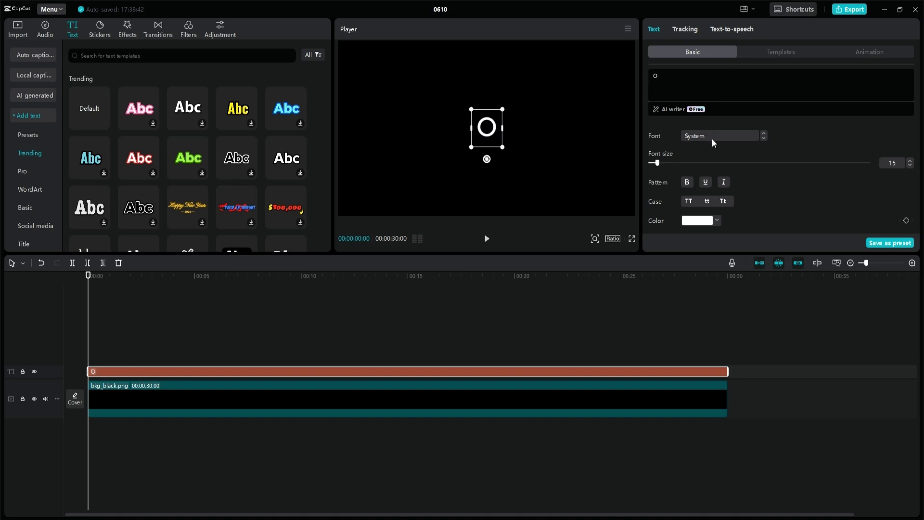
# Set the "O" text's font to Futura LT Pro and its font size to 100
pyautogui.click(736, 137)
pyautogui.click(721, 154)
pyautogui.write('futura')
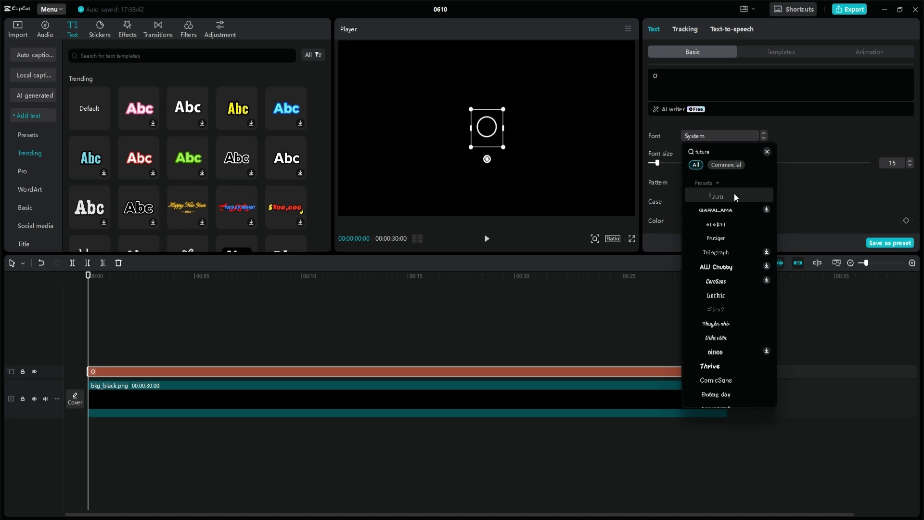
pyautogui.click(733, 195)
pyautogui.moveTo(899, 164); pyautogui.dragTo(818, 168)
pyautogui.write('100')
pyautogui.press('Return')
# Move the "O" down until the ring sits centred in the frame
pyautogui.moveTo(490, 132); pyautogui.dragTo(495, 143)
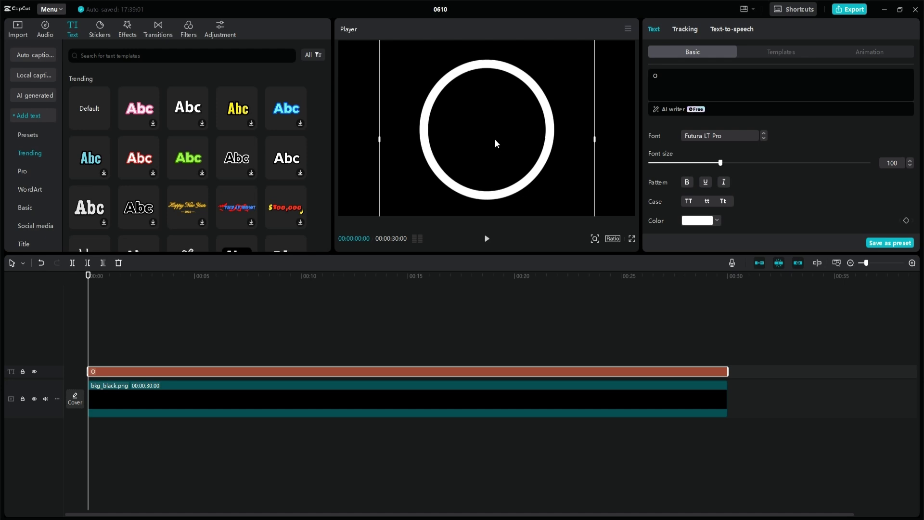
pyautogui.click(487, 145)
pyautogui.click(490, 135)
# Duplicate the "O" text layer and change the copy to "I" with font size 50
pyautogui.hotkey('ctrl', 'v')
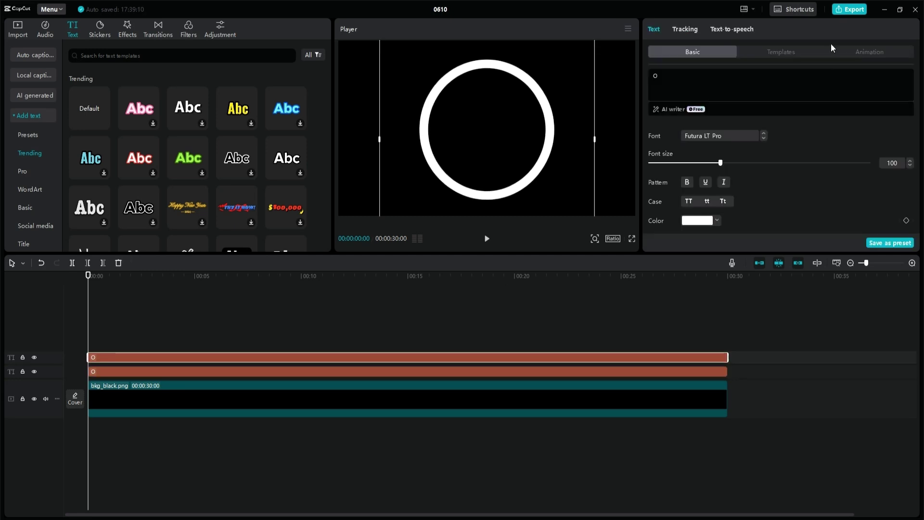
pyautogui.write('I')
pyautogui.moveTo(899, 162); pyautogui.dragTo(800, 165)
pyautogui.write('50')
pyautogui.press('Return')
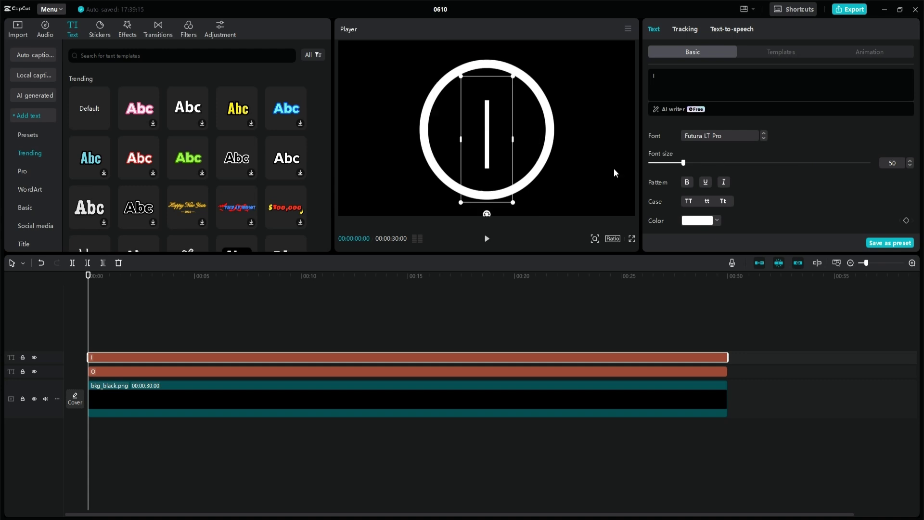
# Raise the "I" inside the ring until its text box is vertically centred in the frame
pyautogui.scroll(-4, 899, 198)
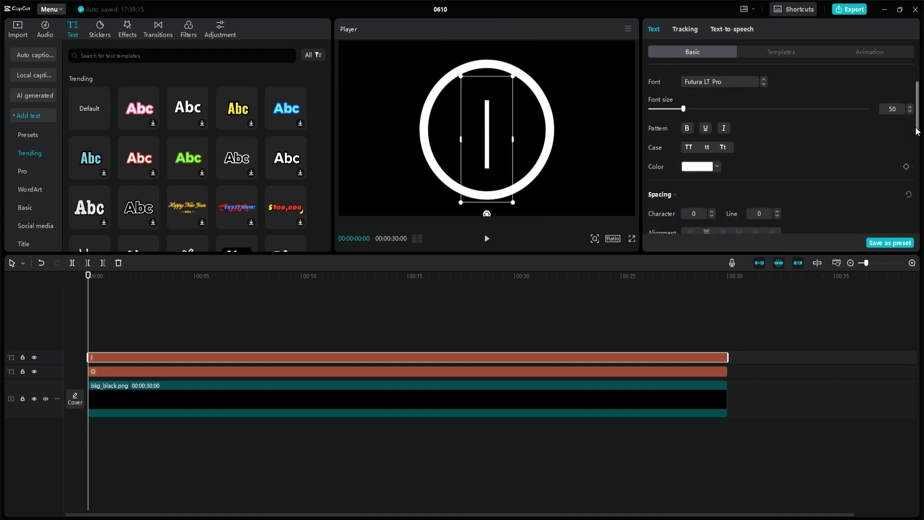
pyautogui.moveTo(490, 174); pyautogui.dragTo(486, 153)
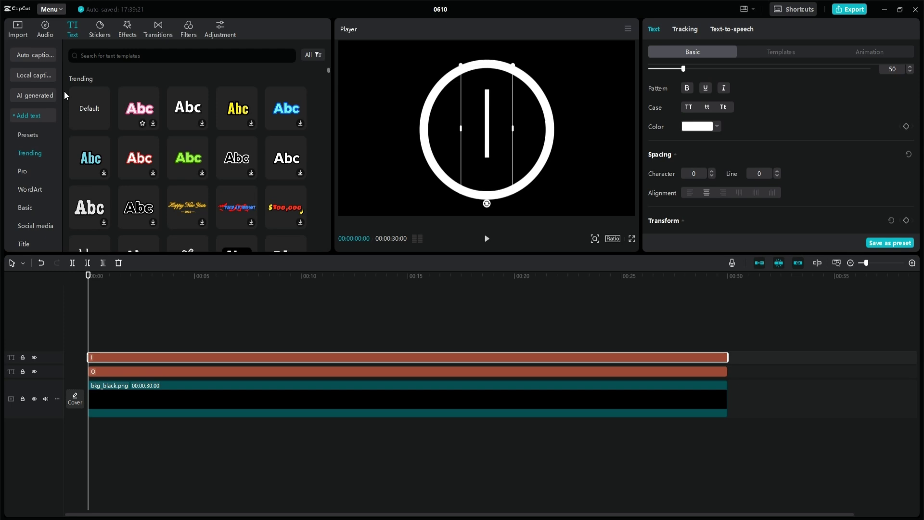
# Add bkg_white.png above the text layers and extend it to 30 seconds
pyautogui.click(18, 30)
pyautogui.moveTo(166, 145); pyautogui.dragTo(728, 331)
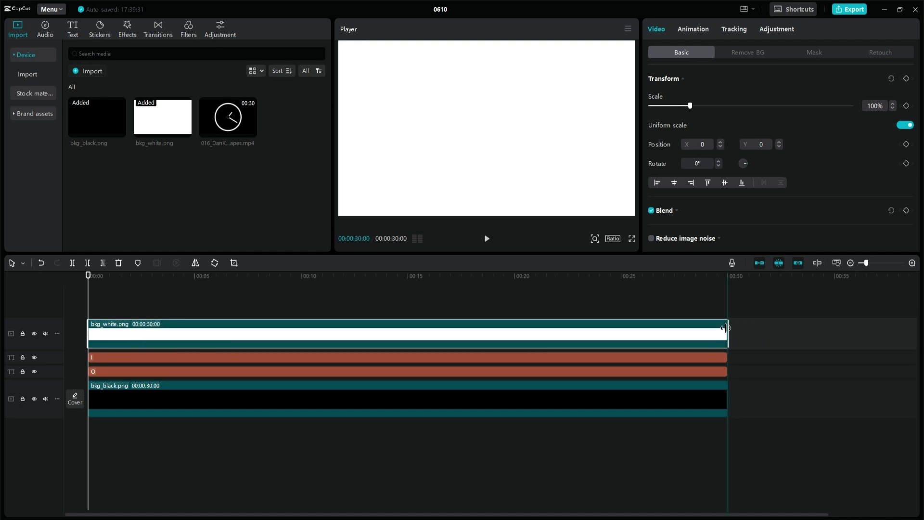
# Apply a rectangle mask to the top bkg_white.png clip with width 10 and height 200
pyautogui.click(814, 53)
pyautogui.click(816, 114)
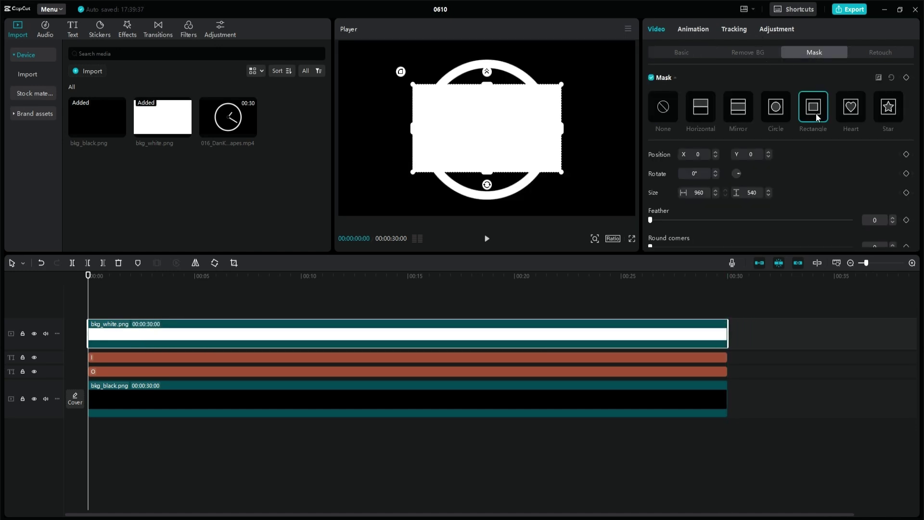
pyautogui.moveTo(709, 192); pyautogui.dragTo(632, 201)
pyautogui.write('10')
pyautogui.press('Tab')
pyautogui.write('200')
pyautogui.press('Return')
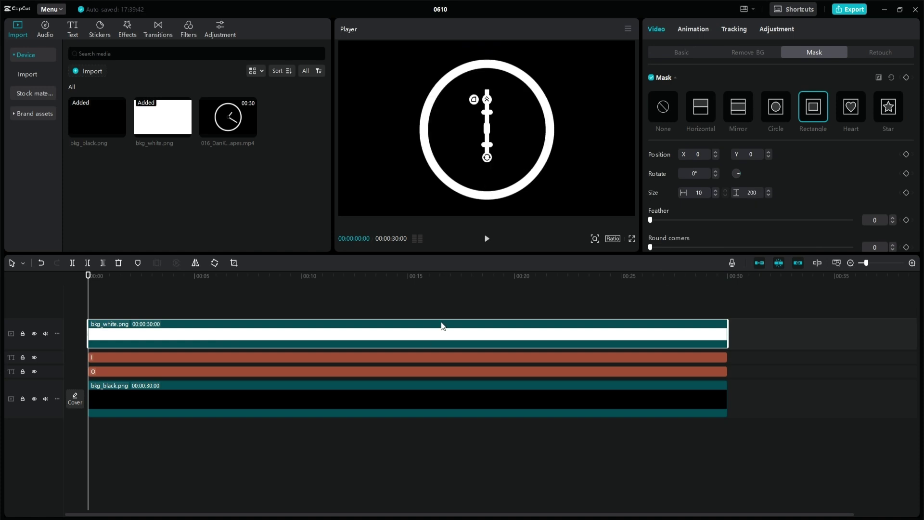
# Duplicate the masked bkg_white.png clip and rotate the copy's mask to 90° to form a cross
pyautogui.hotkey('ctrl', 'c')
pyautogui.hotkey('ctrl', 'v')
pyautogui.moveTo(699, 175); pyautogui.dragTo(690, 177)
pyautogui.write('90')
pyautogui.press('Return')
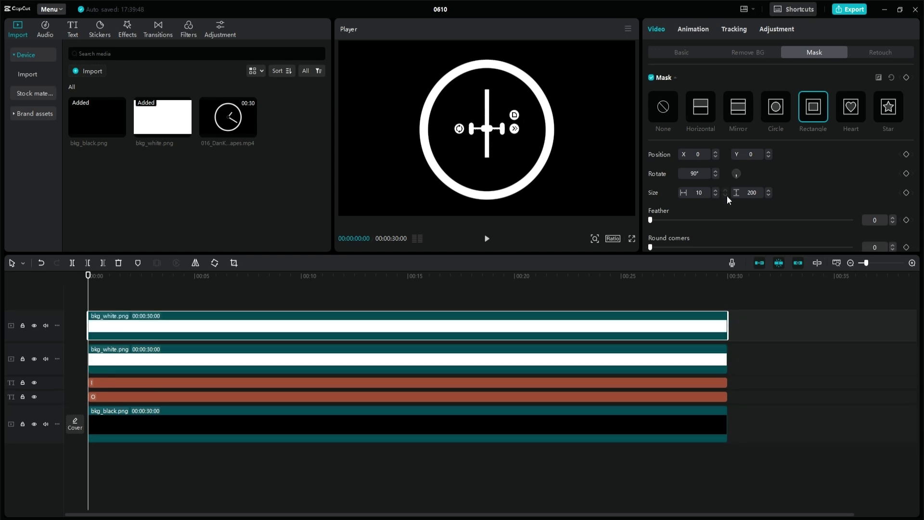
# Combine both bkg_white.png clips into a compound clip and create a freeze frame from it at the start
pyautogui.rightClick(307, 367)
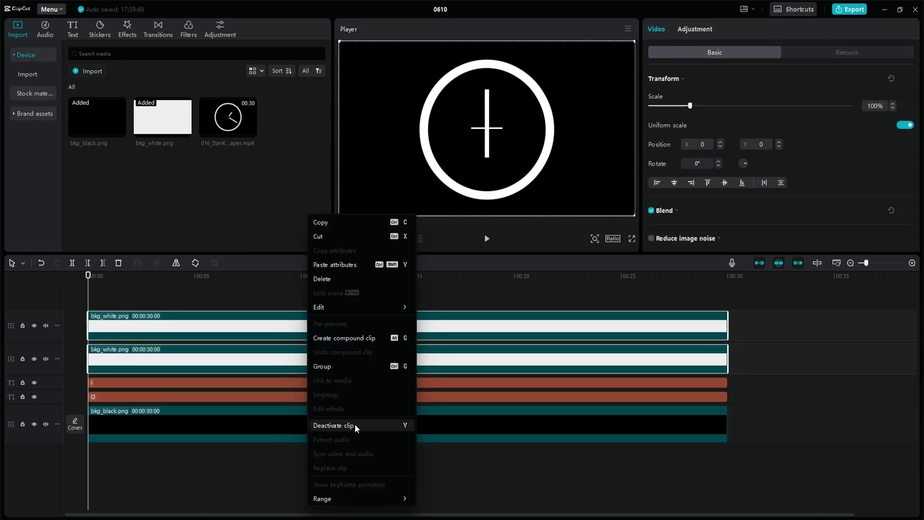
pyautogui.click(364, 337)
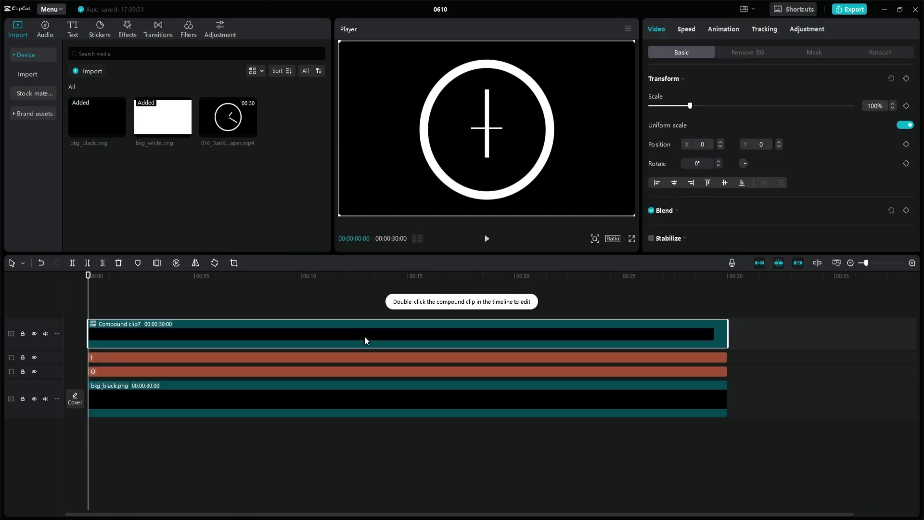
pyautogui.rightClick(221, 330)
pyautogui.moveTo(246, 321)
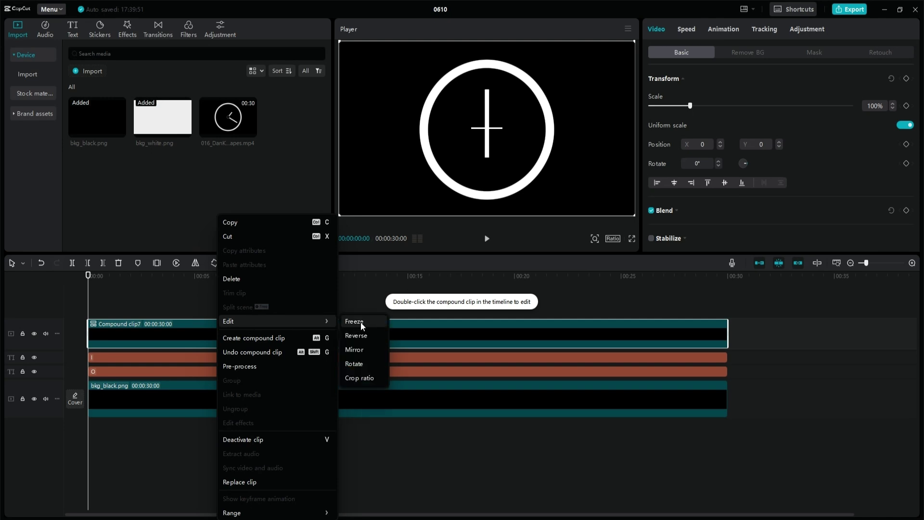
pyautogui.click(360, 322)
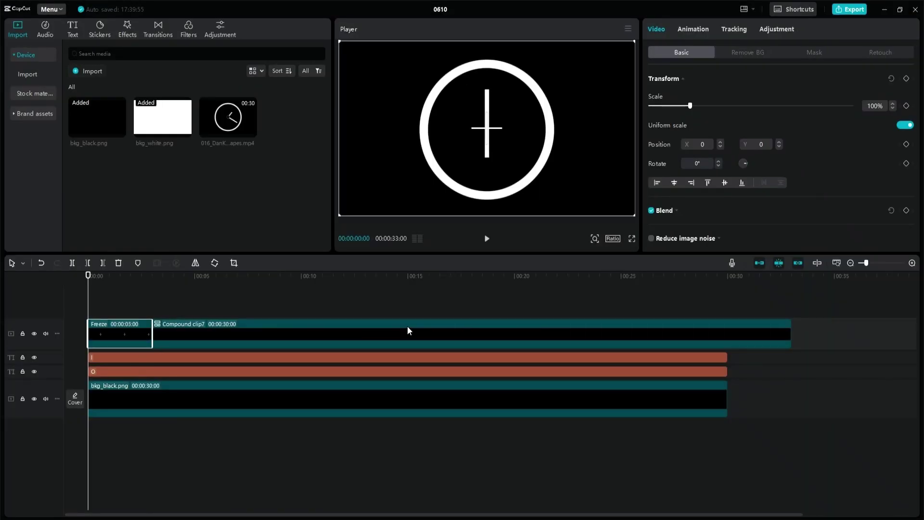
# Delete the compound clip behind the freeze frame and extend the freeze frame to 30 seconds
pyautogui.click(407, 330)
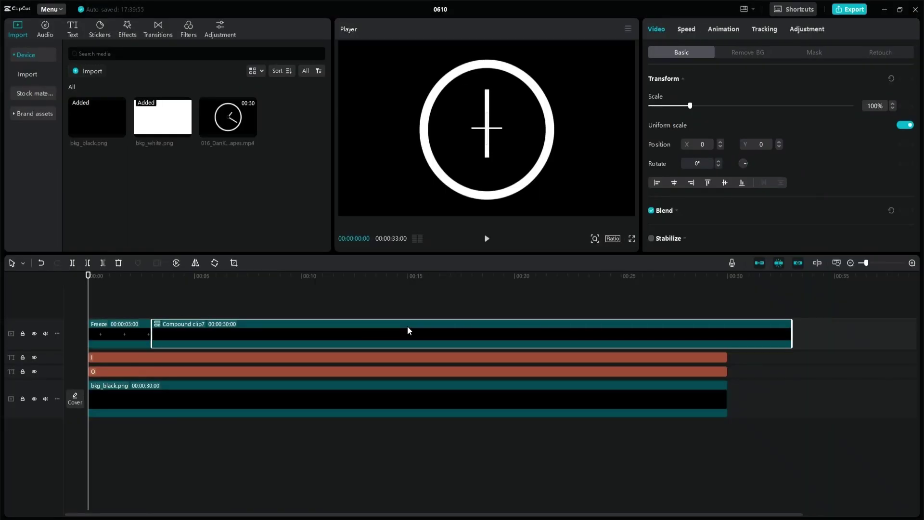
pyautogui.press('Delete')
pyautogui.click(148, 332)
pyautogui.moveTo(153, 326); pyautogui.dragTo(728, 332)
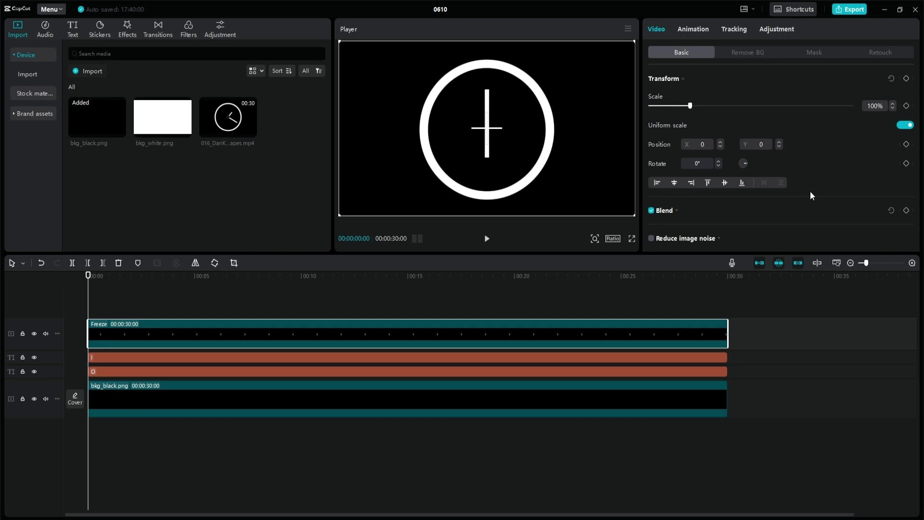
# Set the freeze-frame cross to 50% opacity and place it below both text layers
pyautogui.scroll(-1, 810, 191)
pyautogui.click(677, 207)
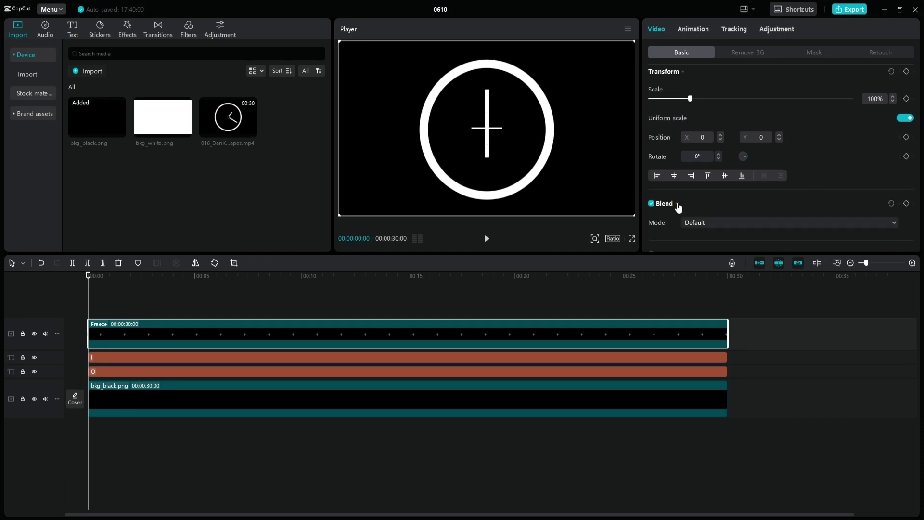
pyautogui.scroll(-2, 835, 233)
pyautogui.click(875, 212)
pyautogui.write('50')
pyautogui.press('Return')
pyautogui.moveTo(391, 334); pyautogui.dragTo(391, 377)
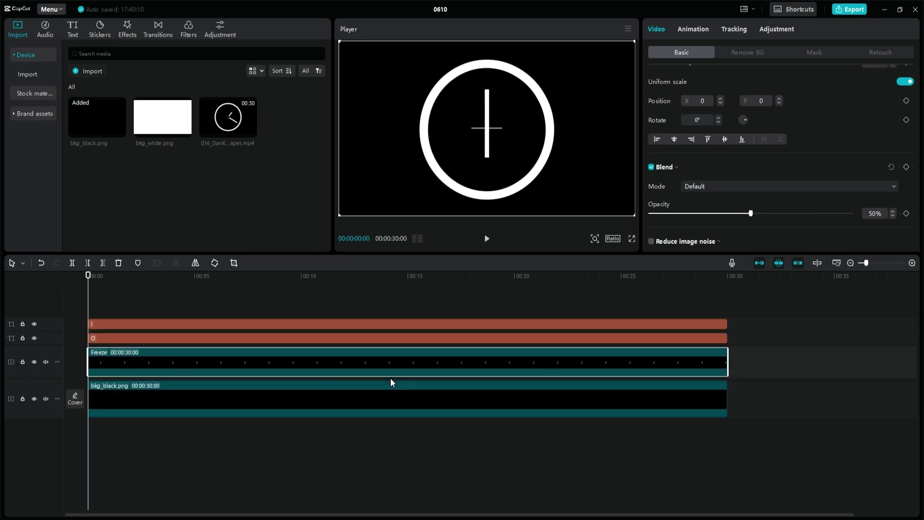
# Try font sizes 30 and 40 on the "I" text and move it up inside the ring
pyautogui.click(299, 323)
pyautogui.scroll(-2, 915, 174)
pyautogui.click(892, 90)
pyautogui.write('30')
pyautogui.press('Return')
pyautogui.moveTo(488, 138); pyautogui.dragTo(488, 113)
pyautogui.click(896, 91)
pyautogui.write('40')
pyautogui.press('Return')
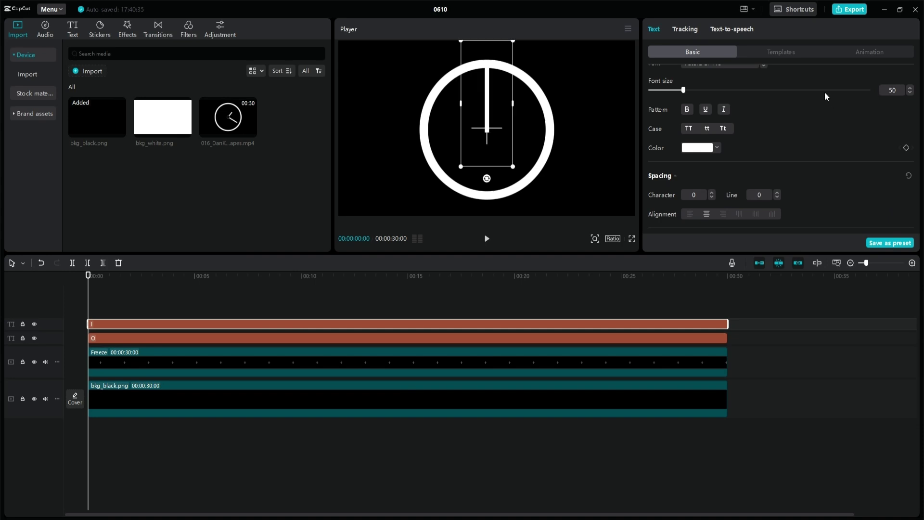
# With uniform scale off, set the "I" text's scale height to 70% and its Y position to 350
pyautogui.scroll(-3, 723, 216)
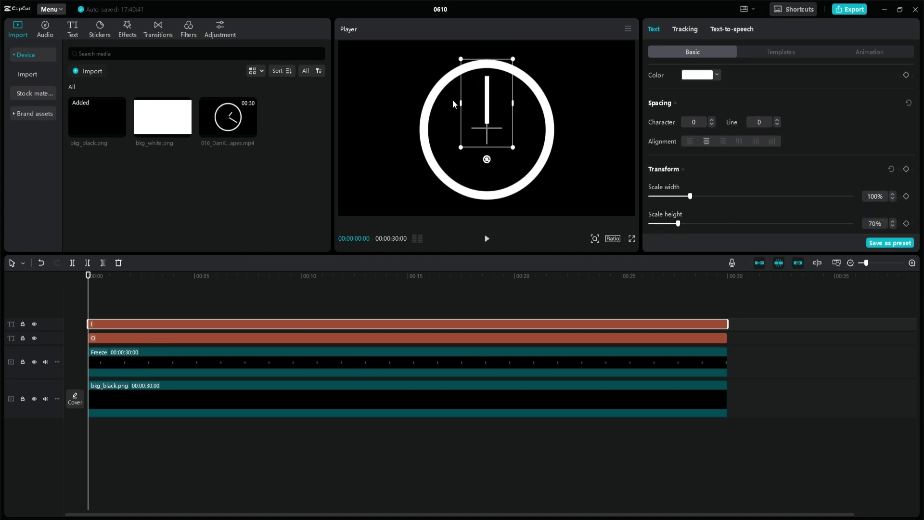
pyautogui.scroll(5, 833, 197)
pyautogui.scroll(-5, 910, 97)
pyautogui.doubleClick(766, 141)
pyautogui.write('400')
pyautogui.press('Return')
pyautogui.doubleClick(761, 140)
pyautogui.write('300')
pyautogui.press('Return')
pyautogui.doubleClick(761, 142)
pyautogui.write('350')
pyautogui.press('Return')
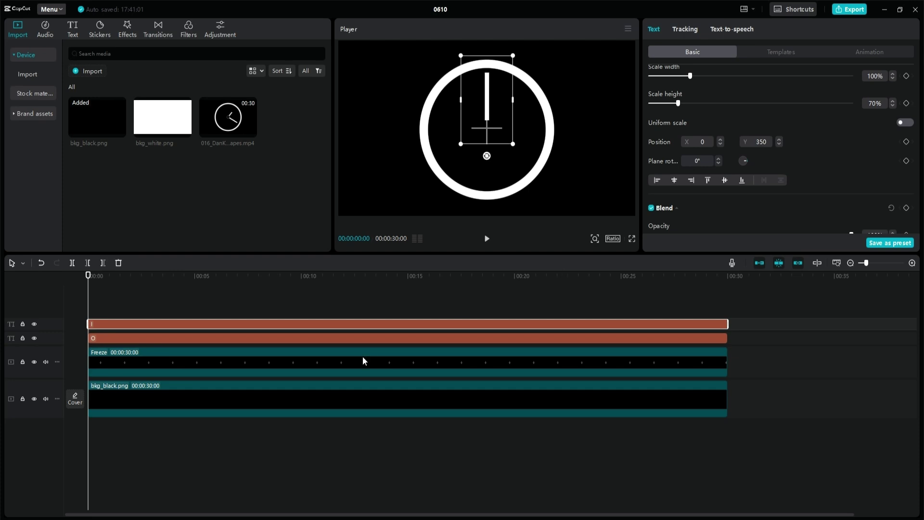
# Add a glow to the "O" text with intensity 40 and range 80
pyautogui.click(256, 335)
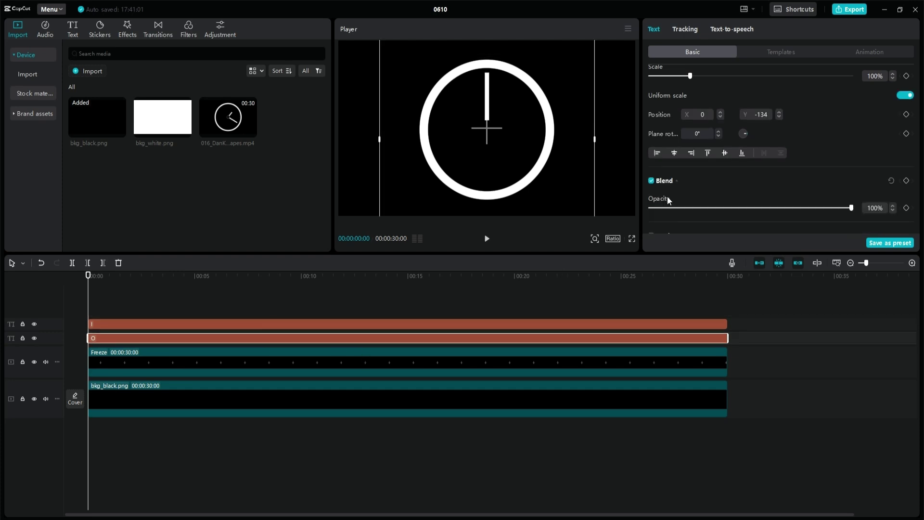
pyautogui.moveTo(918, 179); pyautogui.dragTo(910, 213)
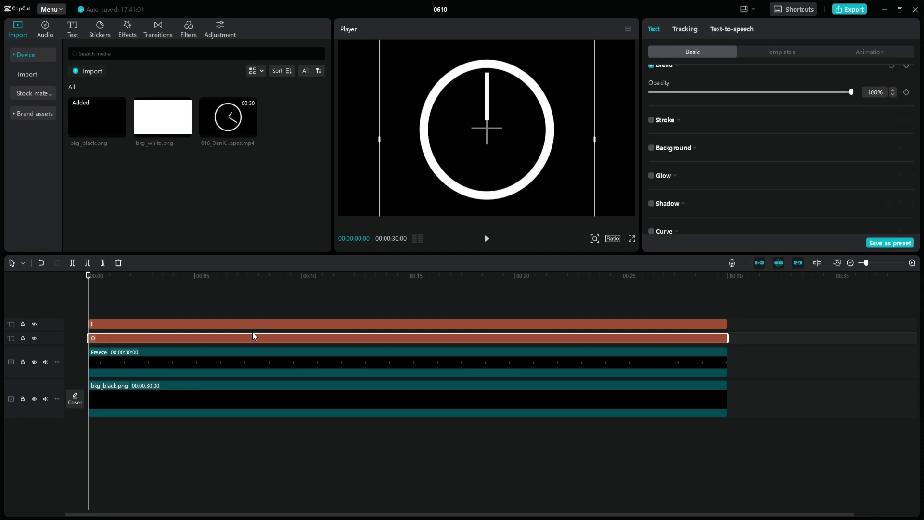
pyautogui.click(653, 178)
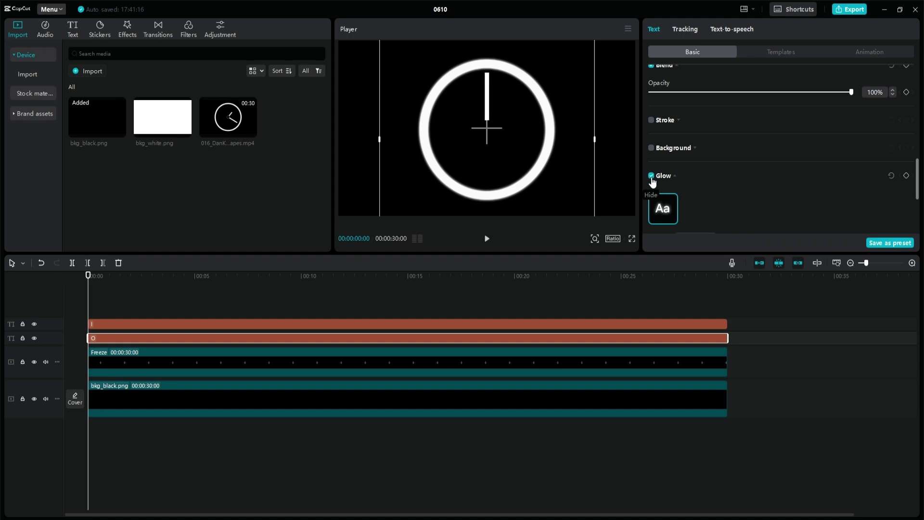
pyautogui.scroll(-2, 722, 187)
pyautogui.write('40')
pyautogui.moveTo(876, 218); pyautogui.dragTo(781, 214)
pyautogui.write('8')
pyautogui.press('Return')
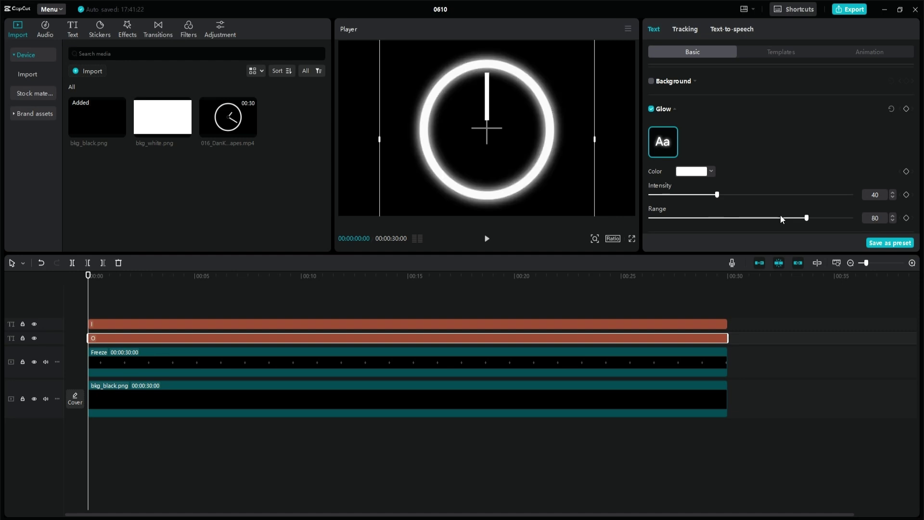
# Add a glow to the "I" text with intensity 40 and range 80
pyautogui.click(291, 326)
pyautogui.click(651, 137)
pyautogui.scroll(-1, 818, 193)
pyautogui.moveTo(870, 213); pyautogui.dragTo(876, 213)
pyautogui.write('4')
pyautogui.press('Return')
pyautogui.scroll(-1, 875, 225)
pyautogui.click(873, 227)
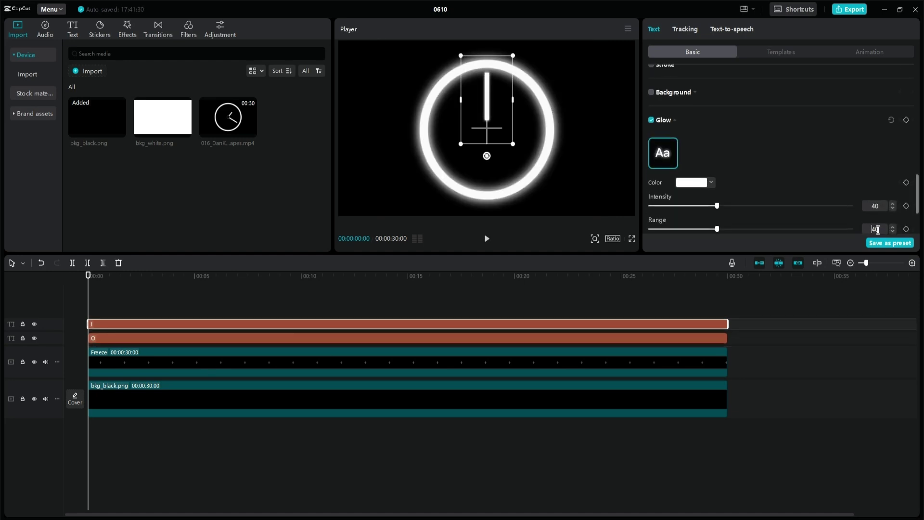
pyautogui.press('Return')
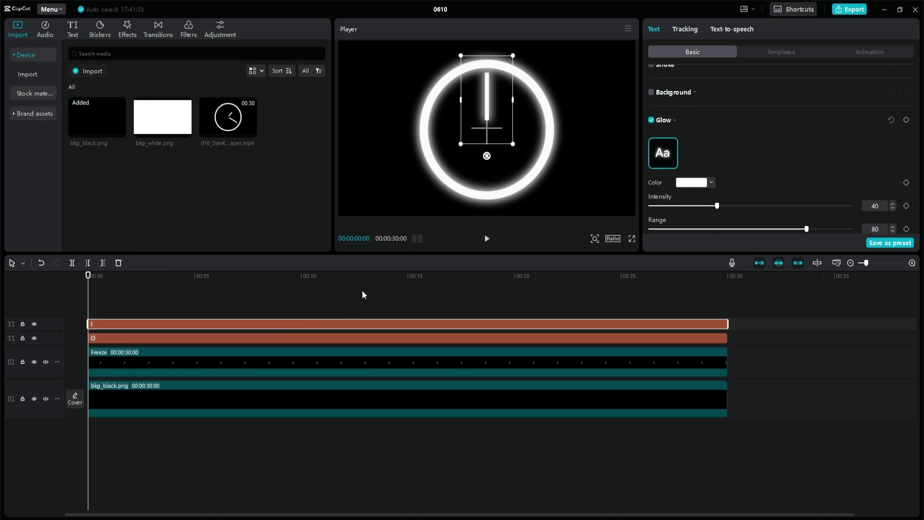
# Convert the "O" text layer into a compound clip
pyautogui.click(186, 367)
pyautogui.rightClick(178, 337)
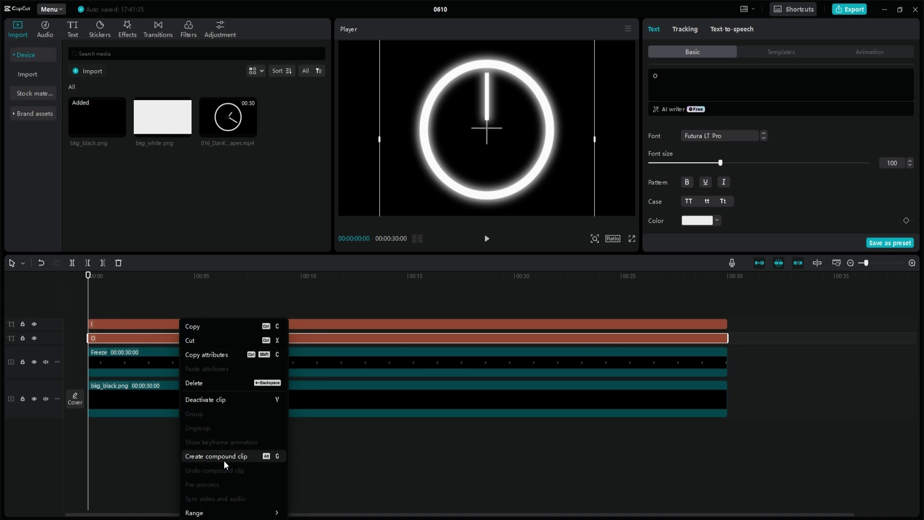
pyautogui.click(212, 456)
# Duplicate the "I" text layer and convert the lower of the two into a compound clip
pyautogui.click(127, 316)
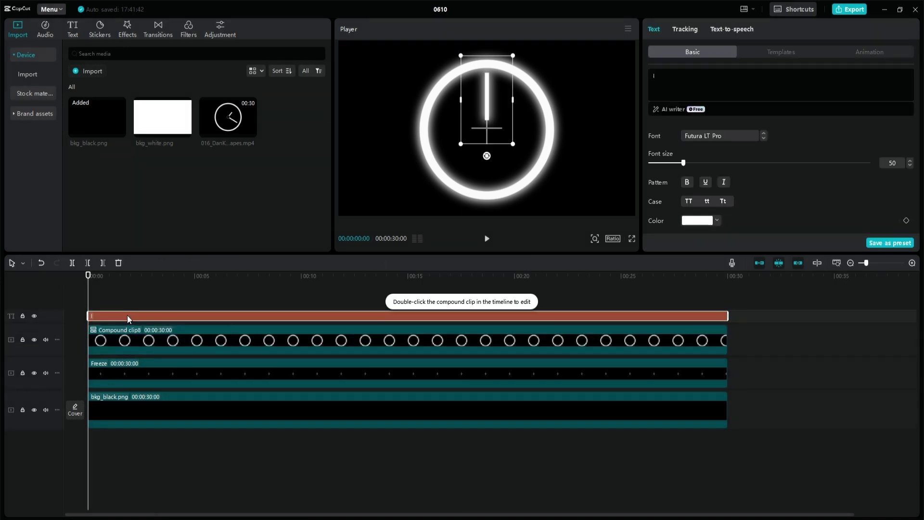
pyautogui.rightClick(127, 316)
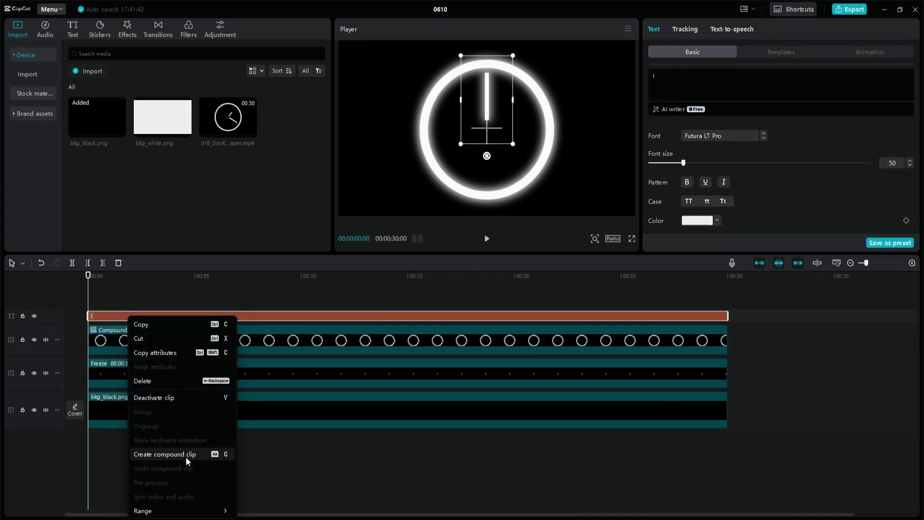
pyautogui.click(187, 313)
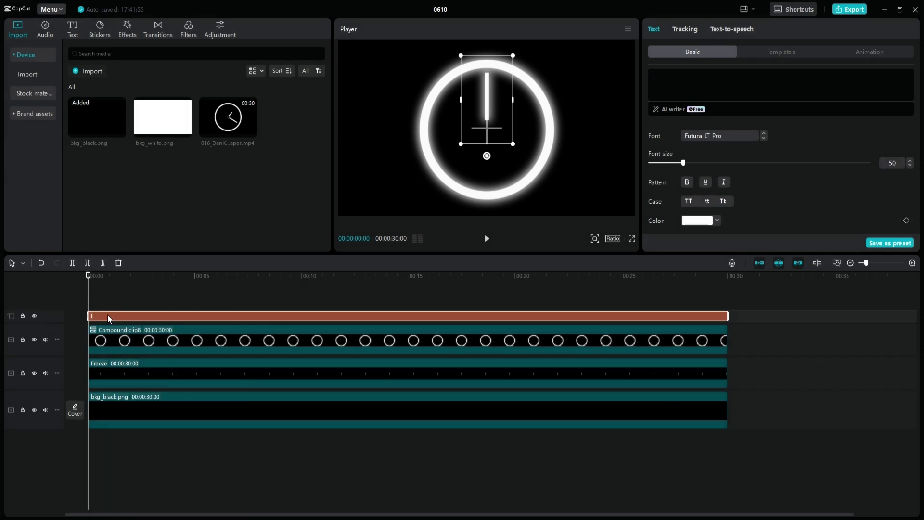
pyautogui.hotkey('ctrl', 'v')
pyautogui.click(108, 331)
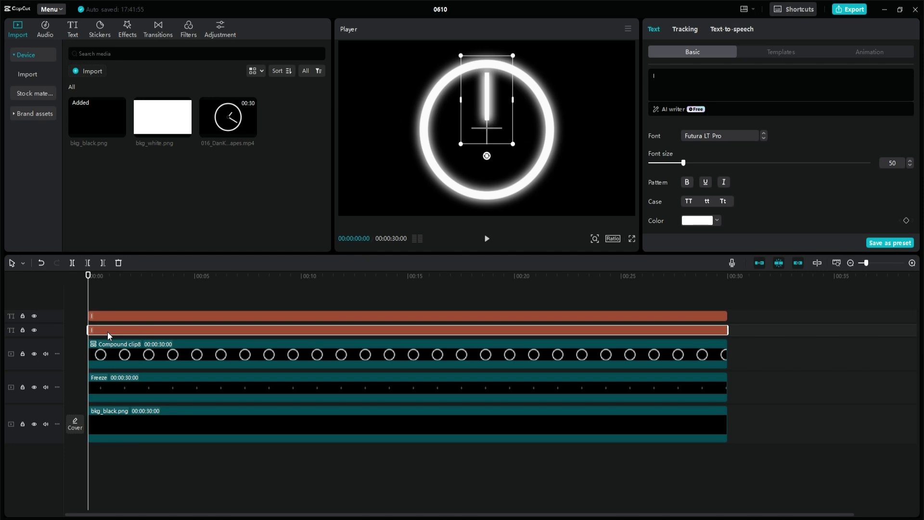
pyautogui.rightClick(108, 332)
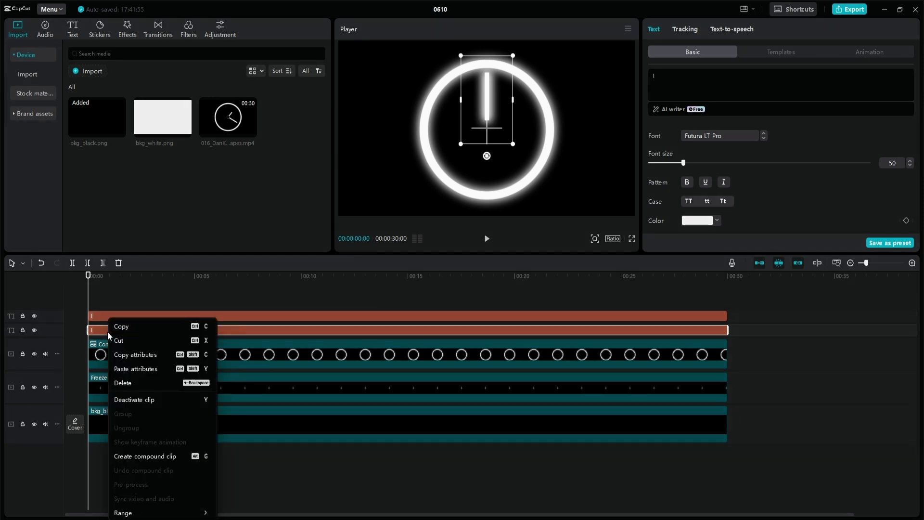
pyautogui.click(178, 458)
# Set the remaining "I" text's scale height to 40% and its Y position to 240
pyautogui.click(135, 319)
pyautogui.scroll(-6, 859, 166)
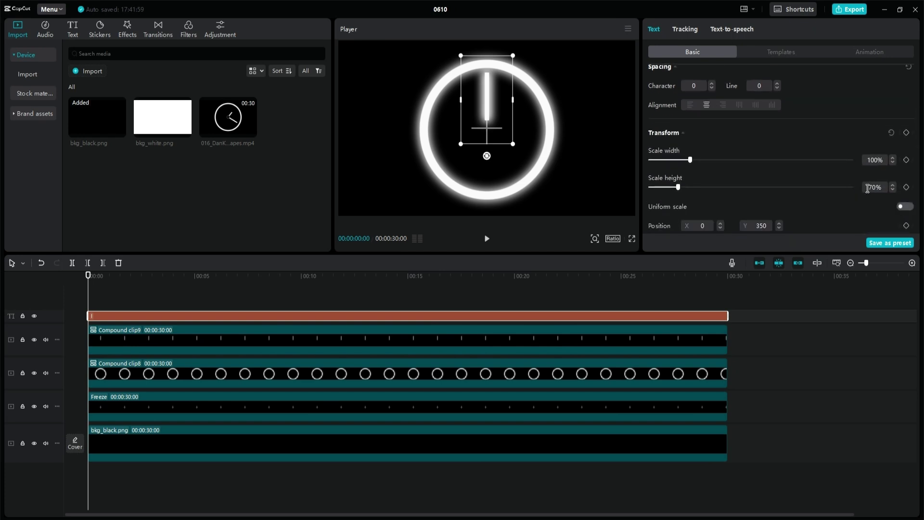
pyautogui.write('4')
pyautogui.press('Return')
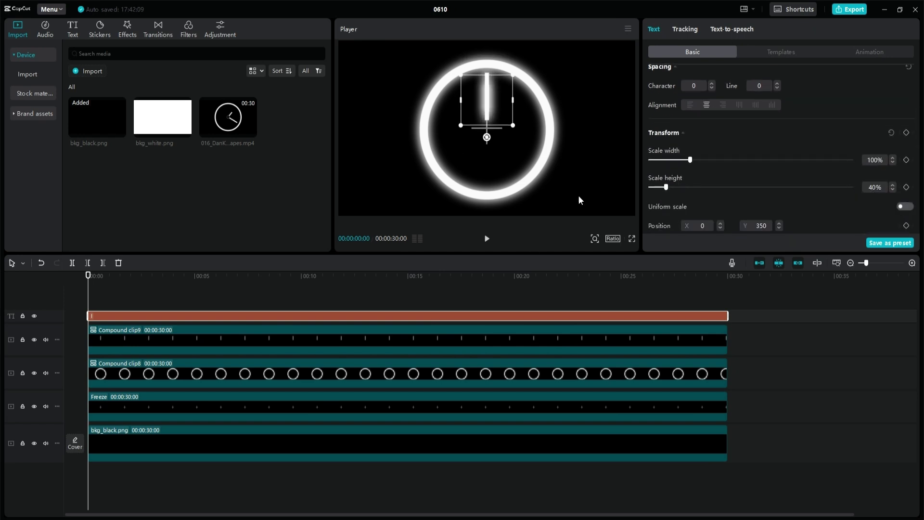
pyautogui.scroll(5, 508, 129)
pyautogui.moveTo(509, 166); pyautogui.dragTo(495, 166)
pyautogui.write('240')
pyautogui.press('Return')
# Convert the shortened "I" text layer into a compound clip
pyautogui.click(184, 374)
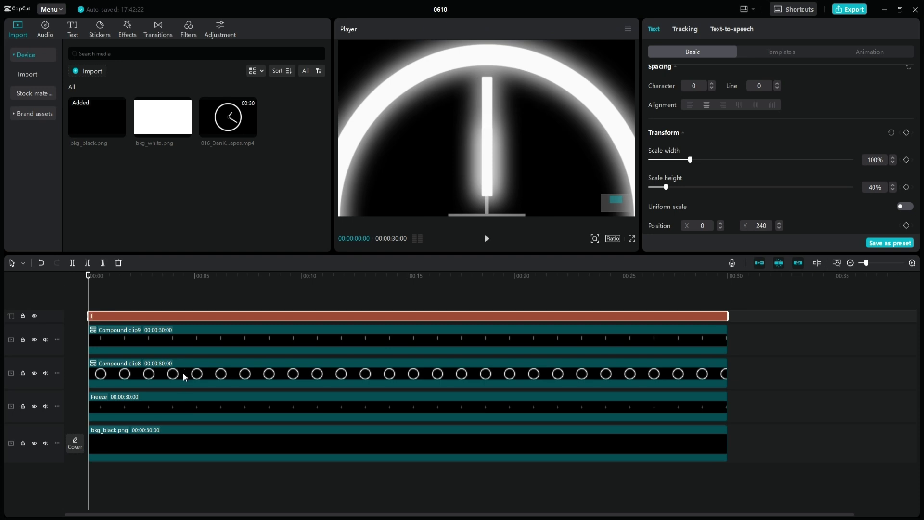
pyautogui.rightClick(176, 317)
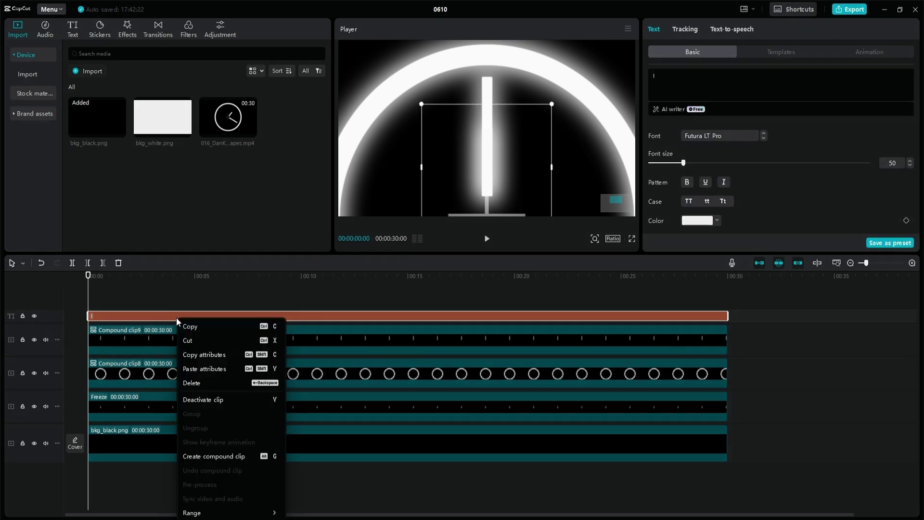
pyautogui.click(207, 456)
# Duplicate the ring's compound clip and scale the copy down to 8% as the clock's centre circle
pyautogui.click(124, 399)
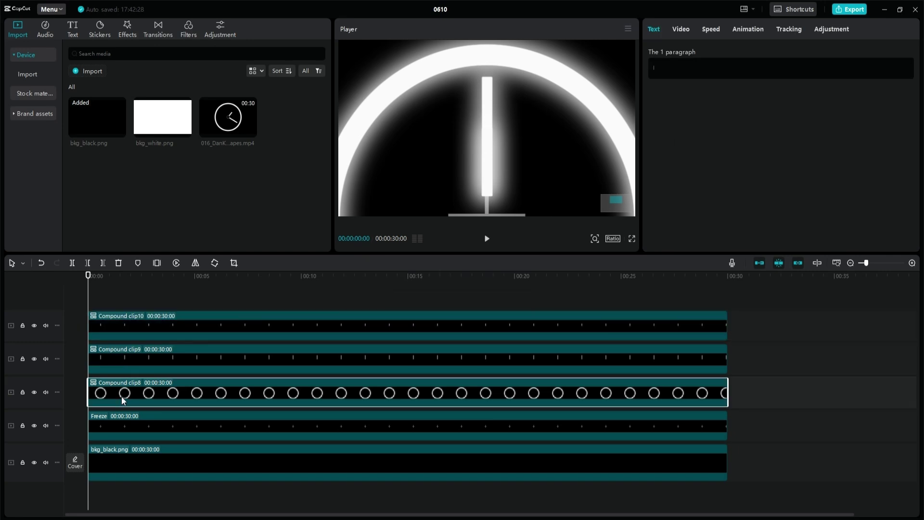
pyautogui.hotkey('ctrl', 'c')
pyautogui.hotkey('ctrl', 'v')
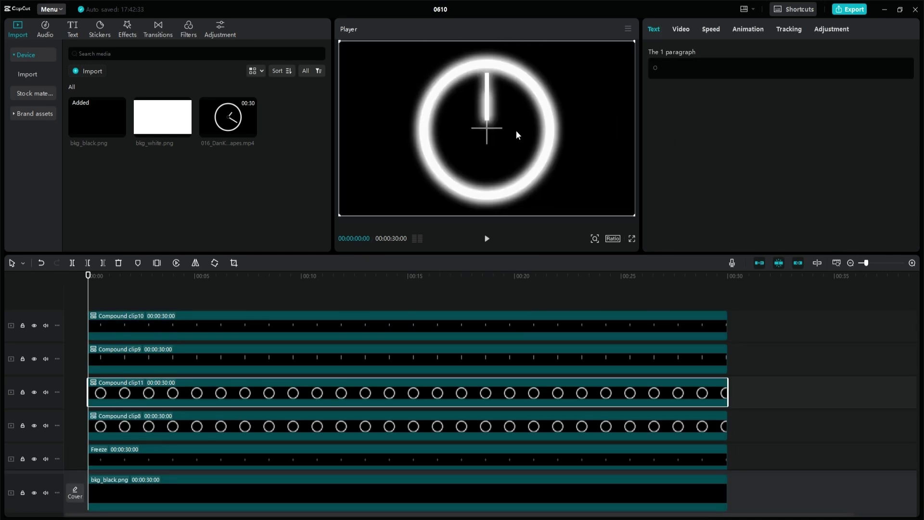
pyautogui.click(679, 30)
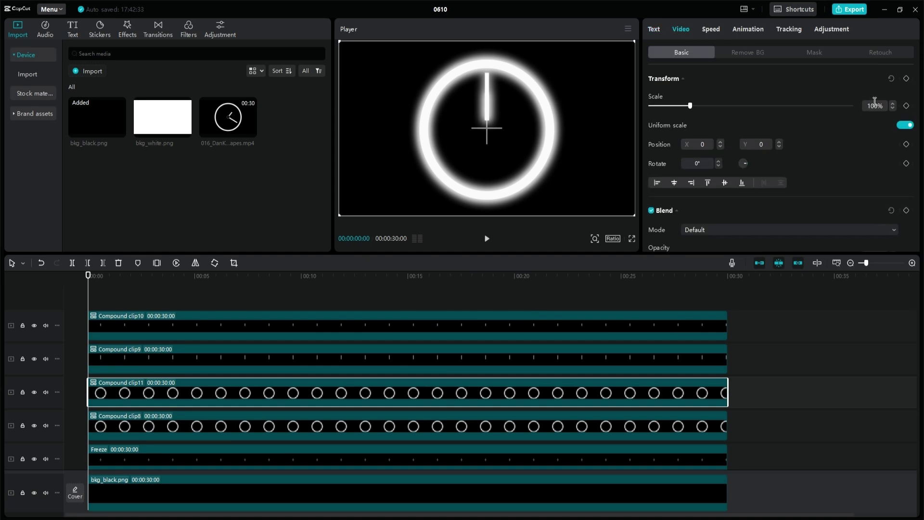
pyautogui.write('1')
pyautogui.press('Return')
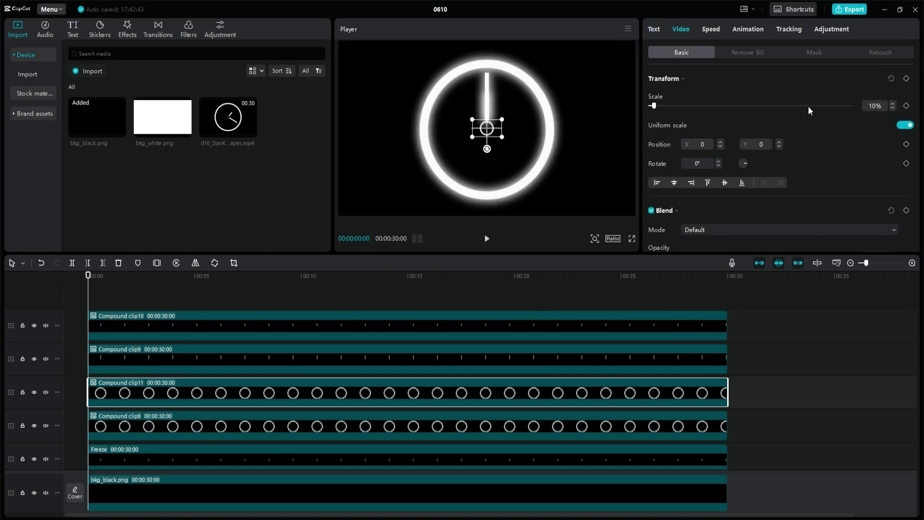
pyautogui.hotkey('ctrl', 'a')
pyautogui.write('8')
pyautogui.press('Return')
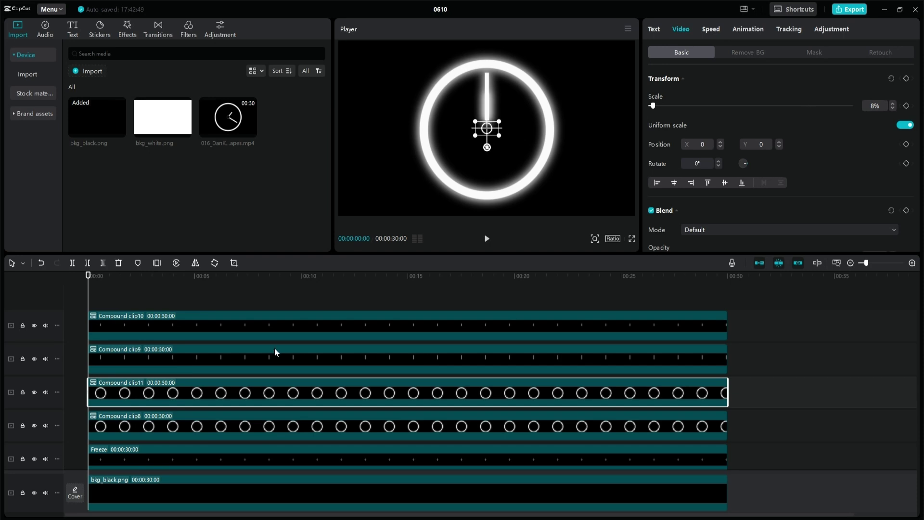
# Replace the large ring's compound clip with a freeze frame extended to 30 seconds
pyautogui.click(102, 438)
pyautogui.rightClick(103, 435)
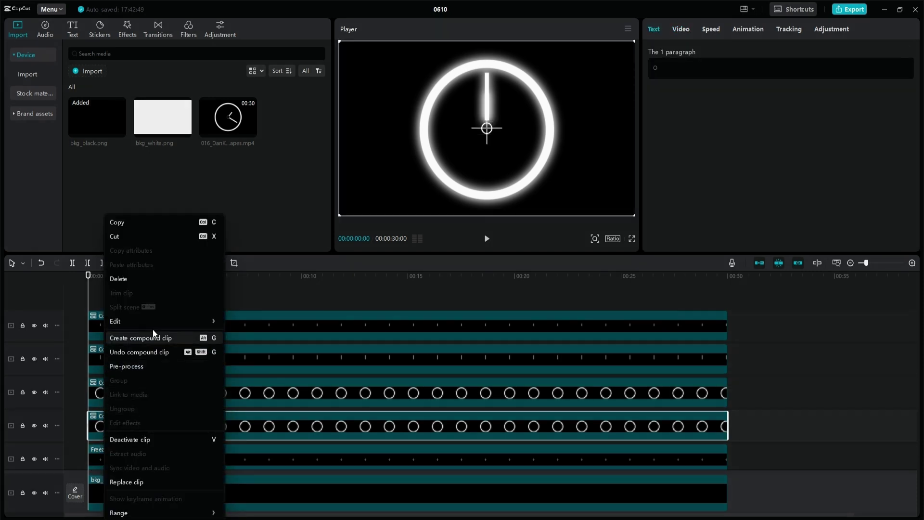
pyautogui.click(233, 319)
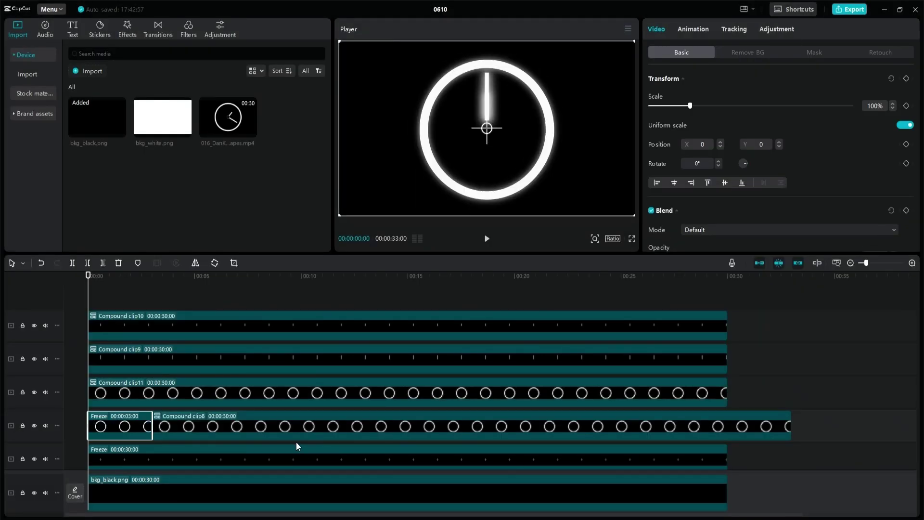
pyautogui.click(285, 427)
pyautogui.press('Delete')
pyautogui.click(151, 425)
pyautogui.moveTo(150, 425); pyautogui.dragTo(726, 425)
# Replace the small centre circle's compound clip with a freeze frame extended to 30 seconds
pyautogui.click(631, 397)
pyautogui.rightClick(105, 394)
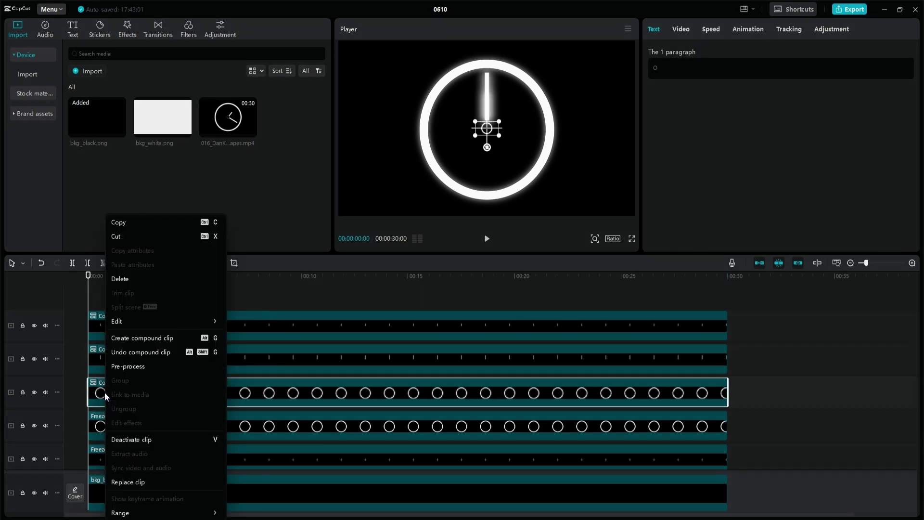
pyautogui.click(251, 364)
pyautogui.click(328, 399)
pyautogui.press('Delete')
pyautogui.moveTo(151, 392); pyautogui.dragTo(727, 394)
# Replace the long clock hand's compound clip with a freeze frame extended to 30 seconds
pyautogui.rightClick(125, 362)
pyautogui.click(269, 363)
pyautogui.click(231, 363)
pyautogui.press('Delete')
pyautogui.moveTo(151, 360); pyautogui.dragTo(728, 354)
# Replace the short clock hand's compound clip on the uppermost track with a freeze frame extended to 30 seconds
pyautogui.rightClick(109, 332)
pyautogui.click(251, 363)
pyautogui.click(163, 334)
pyautogui.press('Delete')
pyautogui.moveTo(150, 327); pyautogui.dragTo(726, 327)
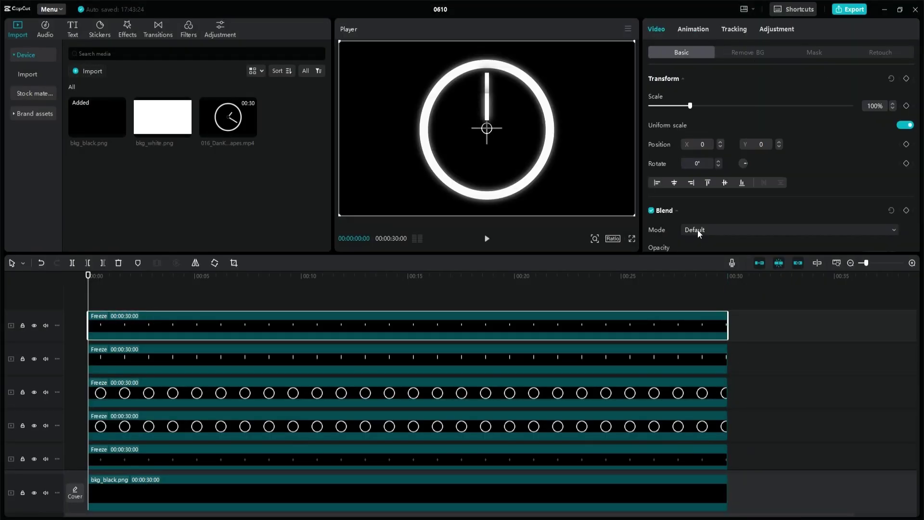
# Keyframe the short hand's rotation from 0° at the start to 360° at the end of the clip
pyautogui.click(908, 164)
pyautogui.press('End')
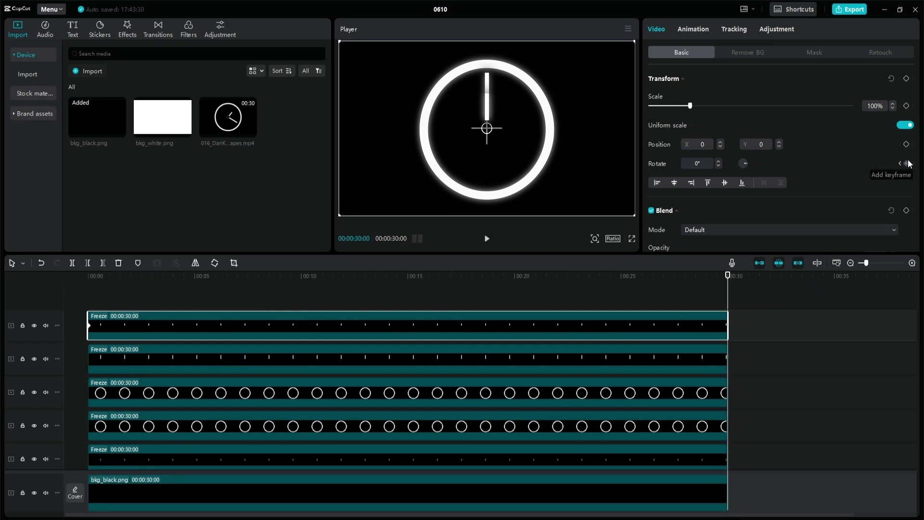
pyautogui.click(908, 164)
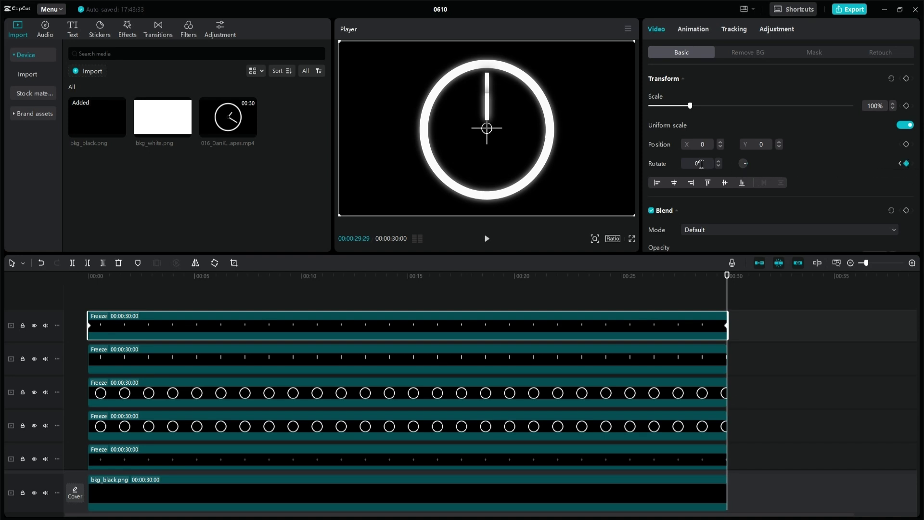
pyautogui.write('360')
pyautogui.press('Home')
# Keyframe the long hand's rotation from 0° at the start to 432° at the end of the clip
pyautogui.click(389, 361)
pyautogui.press('End')
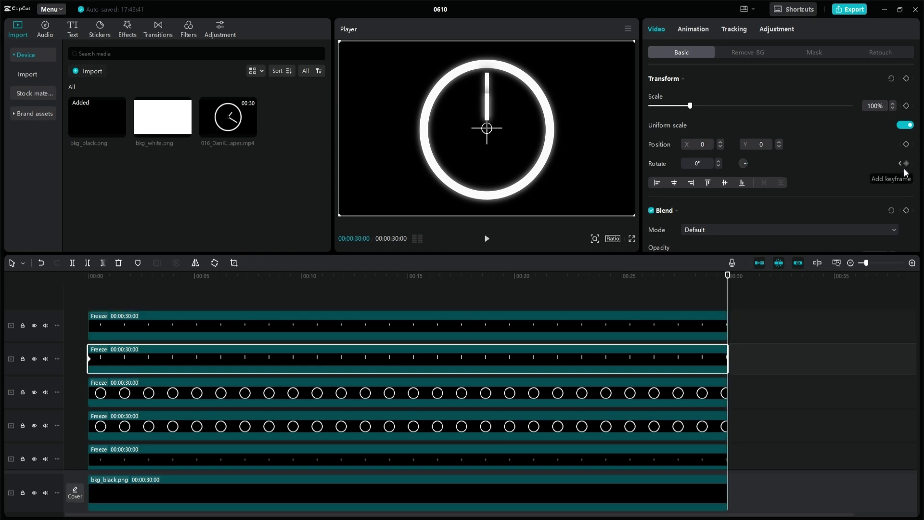
pyautogui.click(906, 165)
pyautogui.click(697, 163)
pyautogui.write('432')
pyautogui.press('Home')
# Deactivate the freeze layer directly above the black background and play the clock animation in full screen
pyautogui.click(134, 454)
pyautogui.press('v')
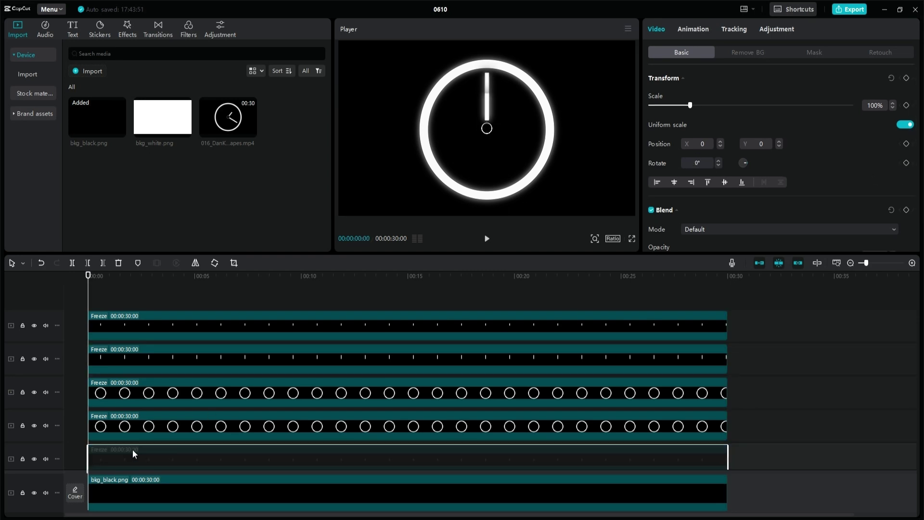
pyautogui.click(632, 239)
pyautogui.press('space')
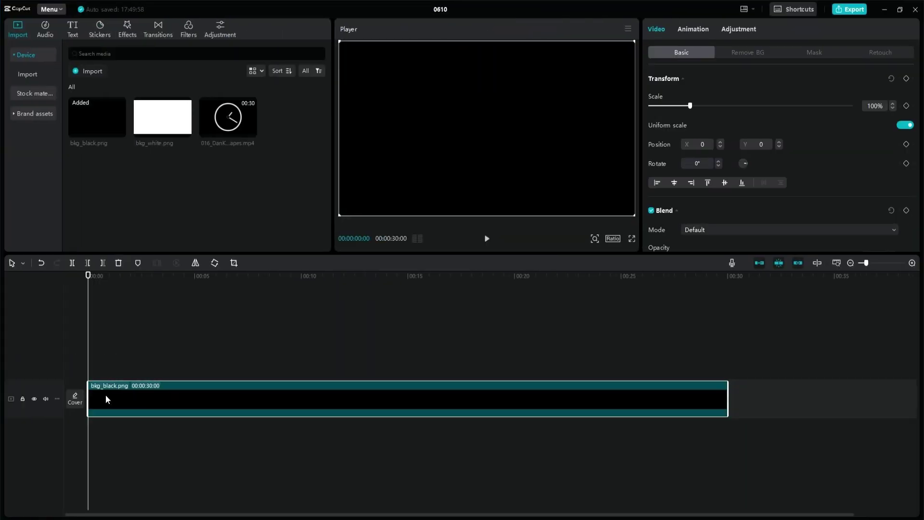
# Duplicate the bkg_black.png layer and replace the upper copy with bkg_white.png
pyautogui.hotkey('ctrl', 'c')
pyautogui.hotkey('ctrl', 'v')
pyautogui.moveTo(162, 117); pyautogui.dragTo(99, 366)
pyautogui.click(503, 353)
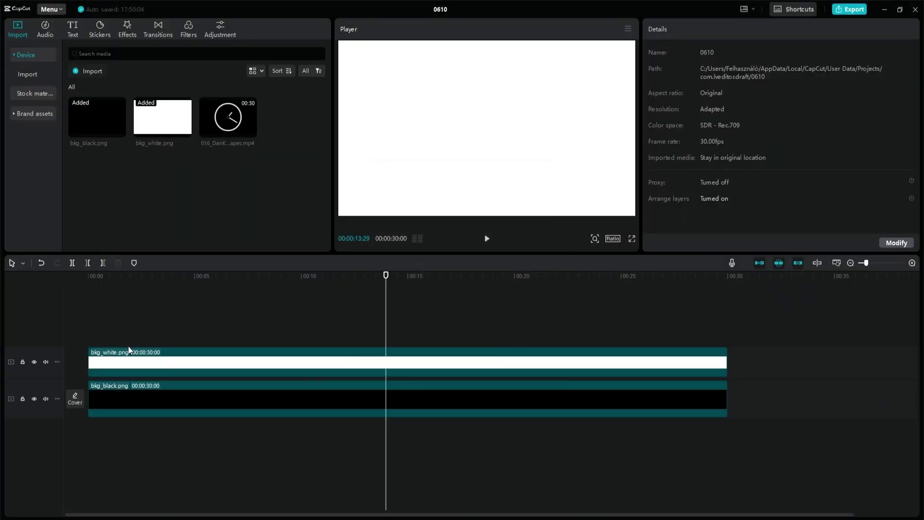
# Apply a circle mask to the bkg_white.png layer and set its size to 900 × 900
pyautogui.click(165, 367)
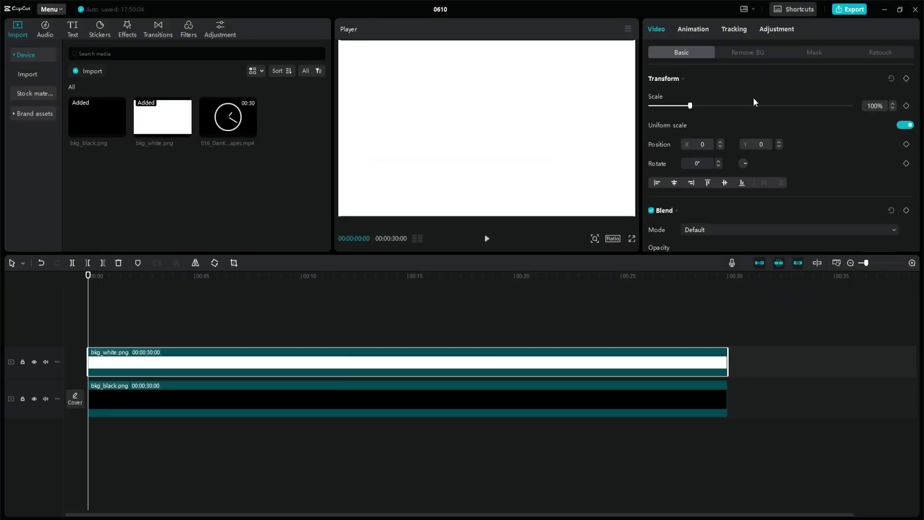
pyautogui.click(808, 51)
pyautogui.click(772, 116)
pyautogui.moveTo(705, 195); pyautogui.dragTo(554, 183)
pyautogui.write('900')
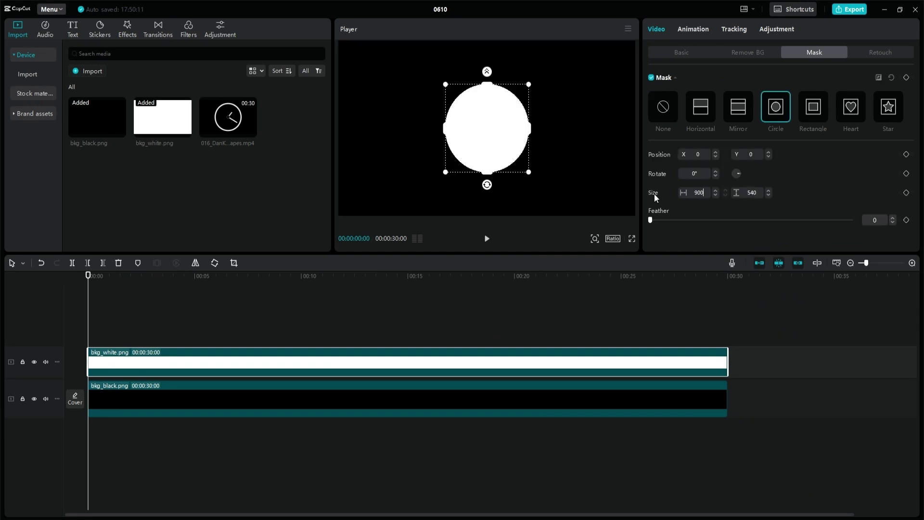
pyautogui.click(757, 192)
pyautogui.write('900')
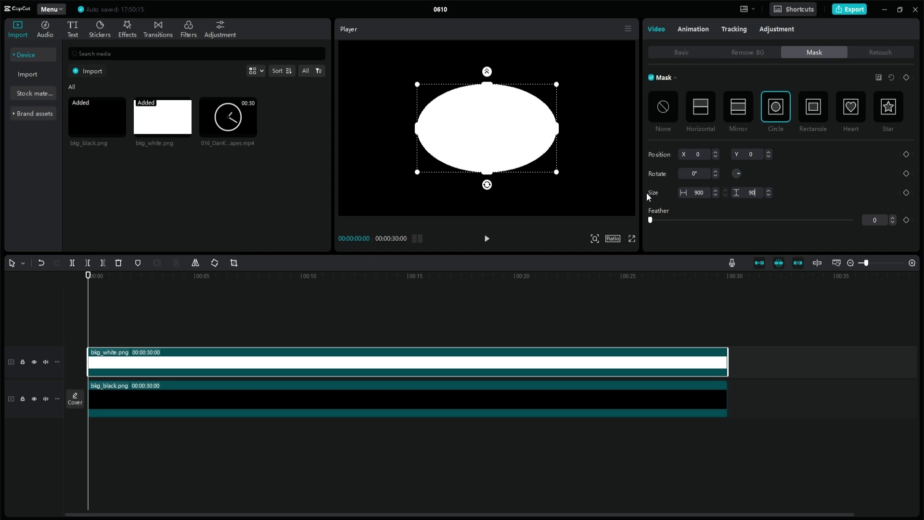
pyautogui.press('Return')
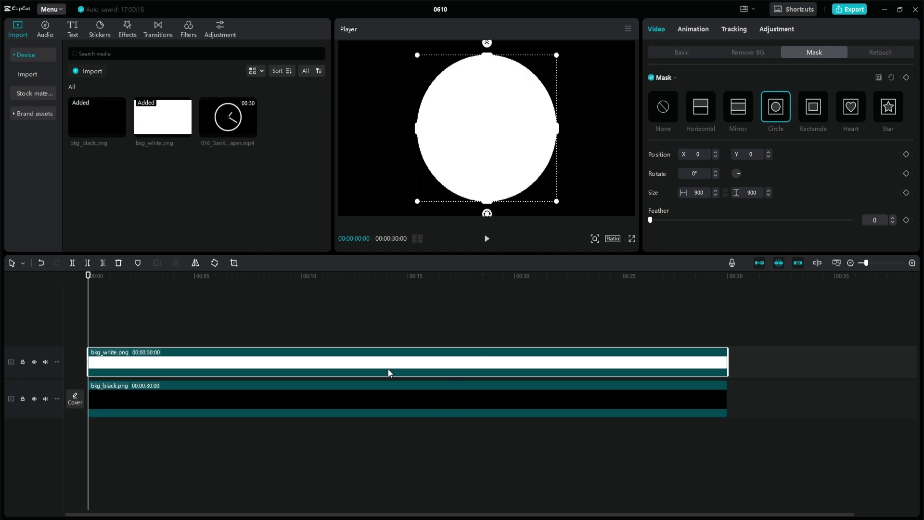
# Duplicate the masked bkg_white.png layer and replace the upper copy with bkg_black.png
pyautogui.hotkey('ctrl', 'c')
pyautogui.hotkey('ctrl', 'v')
pyautogui.moveTo(98, 119); pyautogui.dragTo(149, 329)
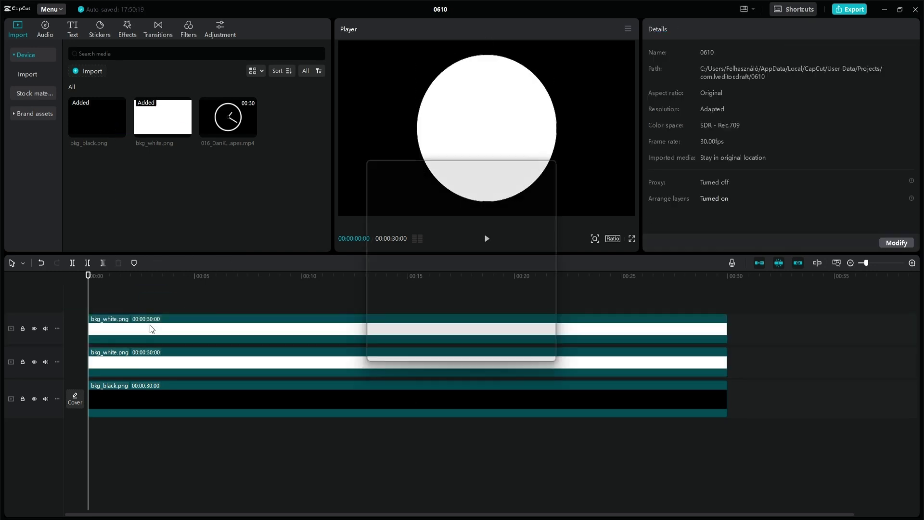
pyautogui.click(493, 349)
# Set the upper bkg_black.png layer's circle mask size to 850 × 850
pyautogui.click(395, 333)
pyautogui.moveTo(703, 192); pyautogui.dragTo(561, 180)
pyautogui.write('850')
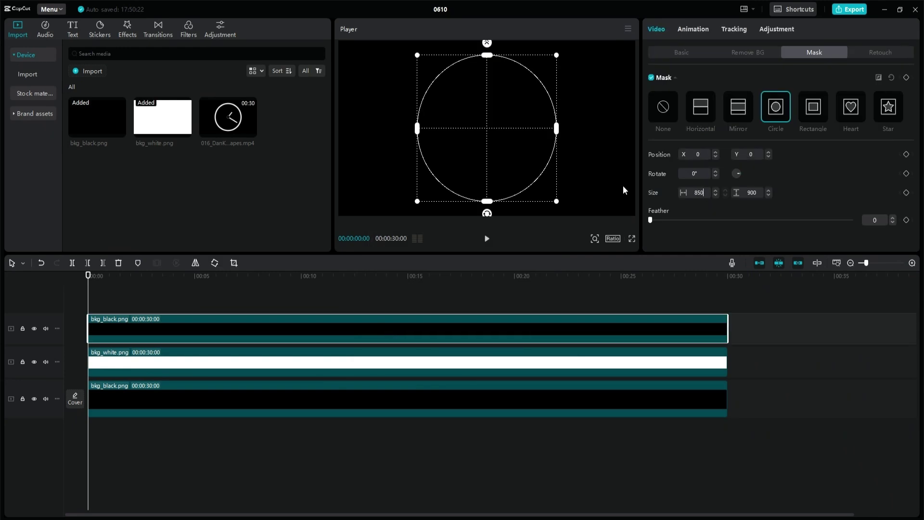
pyautogui.moveTo(757, 193); pyautogui.dragTo(652, 195)
pyautogui.write('850')
pyautogui.press('Return')
# Set the upper bkg_black.png layer's circle mask size to 800 × 800
pyautogui.doubleClick(699, 194)
pyautogui.write('800')
pyautogui.press('Return')
pyautogui.doubleClick(754, 191)
pyautogui.write('800')
pyautogui.press('Return')
# Duplicate the ring's masked white and black layers together and stack the copies above the originals
pyautogui.click(319, 360)
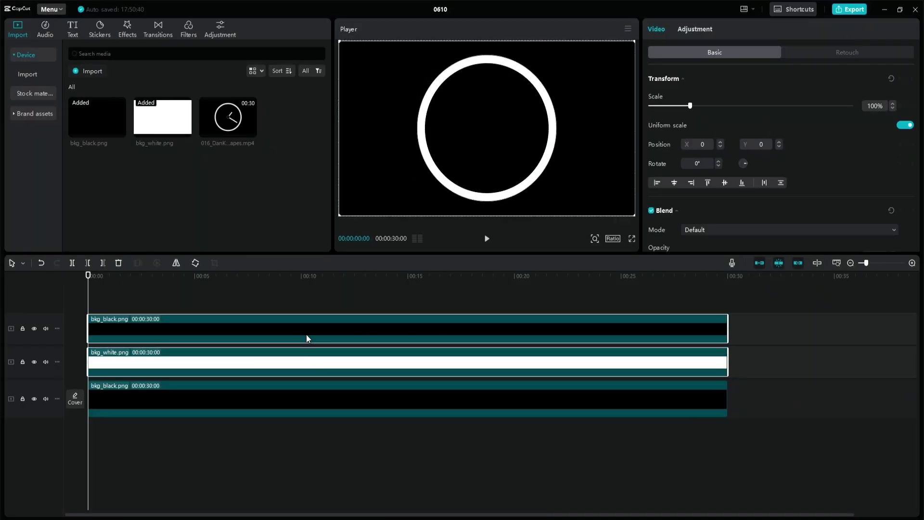
pyautogui.hotkey('ctrl', 'v')
pyautogui.moveTo(199, 369); pyautogui.dragTo(177, 277)
# Resize the copied circle masks to 700 × 700 on the white layer and 600 on the black layer to form a second ring
pyautogui.click(158, 365)
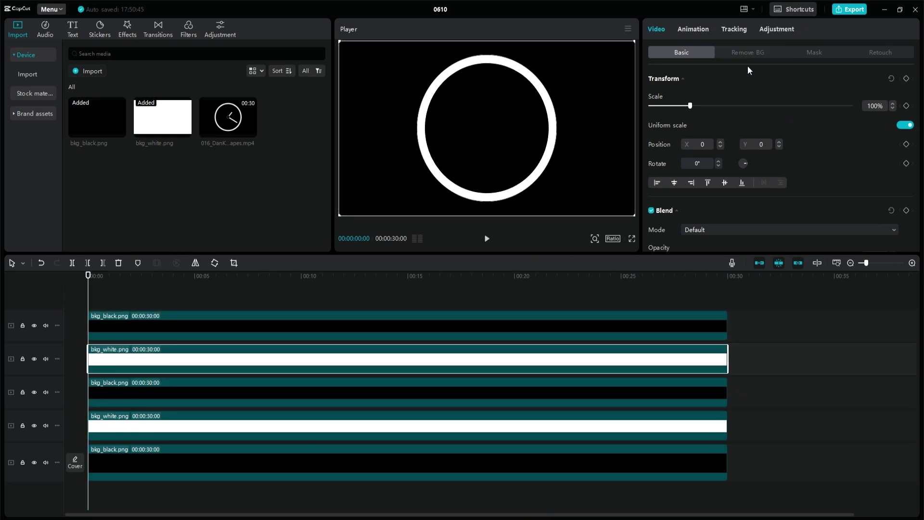
pyautogui.click(808, 52)
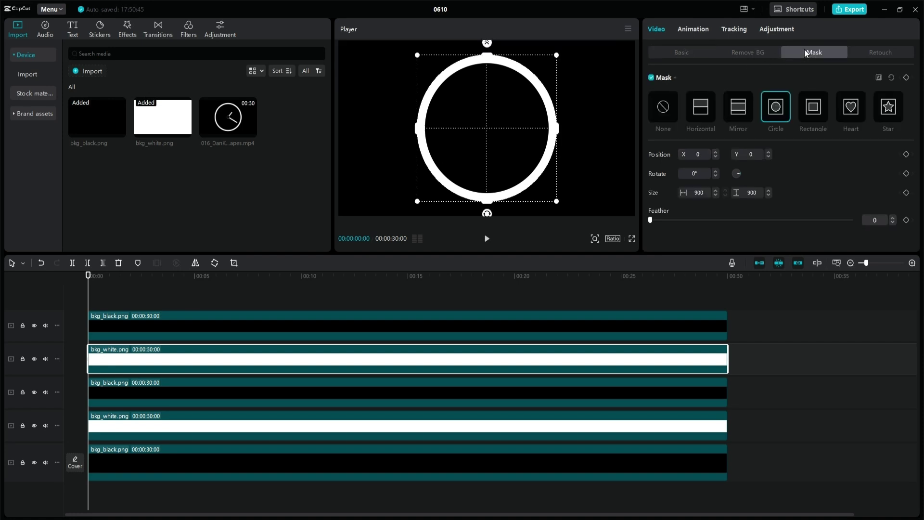
pyautogui.doubleClick(698, 192)
pyautogui.write('700')
pyautogui.press('Return')
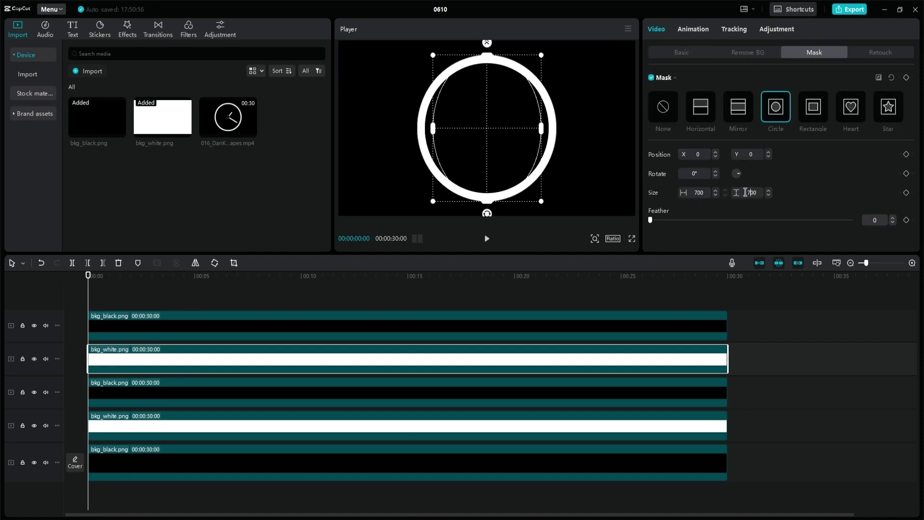
pyautogui.click(314, 334)
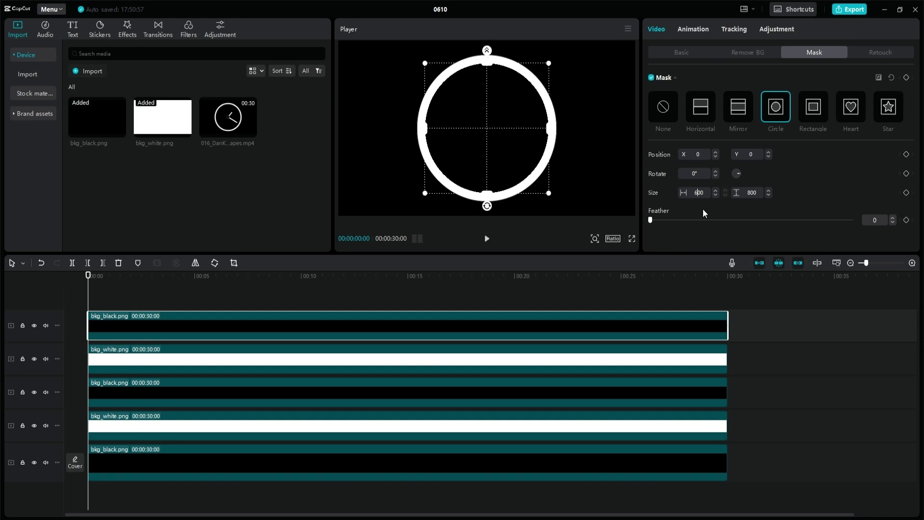
pyautogui.press('Return')
# Duplicate the white and black layers of the second ring together
pyautogui.click(253, 361)
pyautogui.keyDown('ctrl'); pyautogui.click(218, 330); pyautogui.keyUp('ctrl')
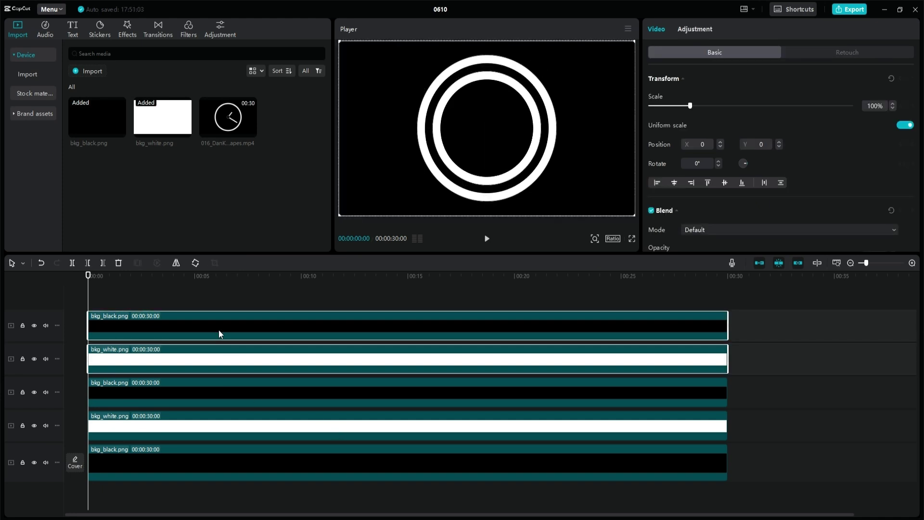
pyautogui.hotkey('ctrl', 'c')
pyautogui.hotkey('ctrl', 'v')
# Set the newest white layer's circle mask to 500 × 500 and shrink the black layer's mask to form a third ring
pyautogui.click(145, 365)
pyautogui.click(814, 52)
pyautogui.moveTo(698, 193); pyautogui.dragTo(693, 193)
pyautogui.write('5')
pyautogui.click(245, 343)
pyautogui.click(248, 333)
# Copy the third ring's white layer to the uppermost track and set its circle mask size to 300 × 300
pyautogui.click(322, 357)
pyautogui.moveTo(322, 354); pyautogui.dragTo(246, 317)
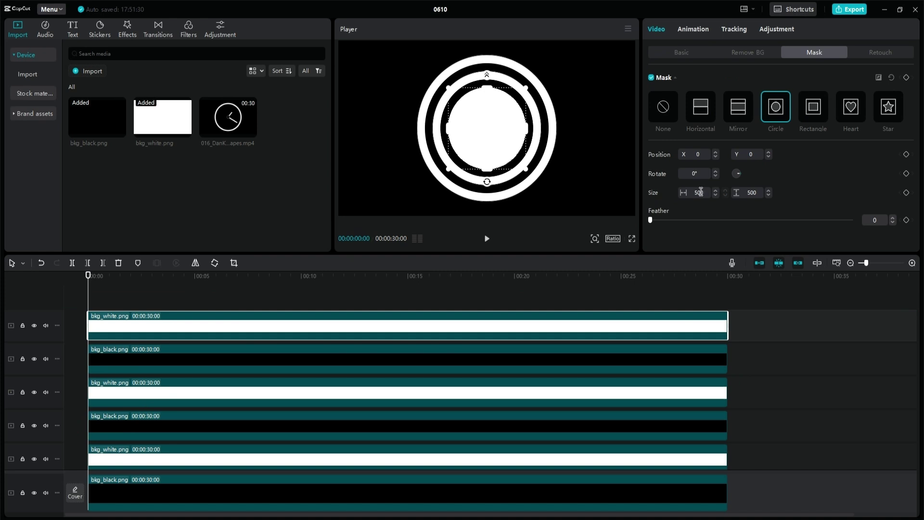
pyautogui.doubleClick(749, 192)
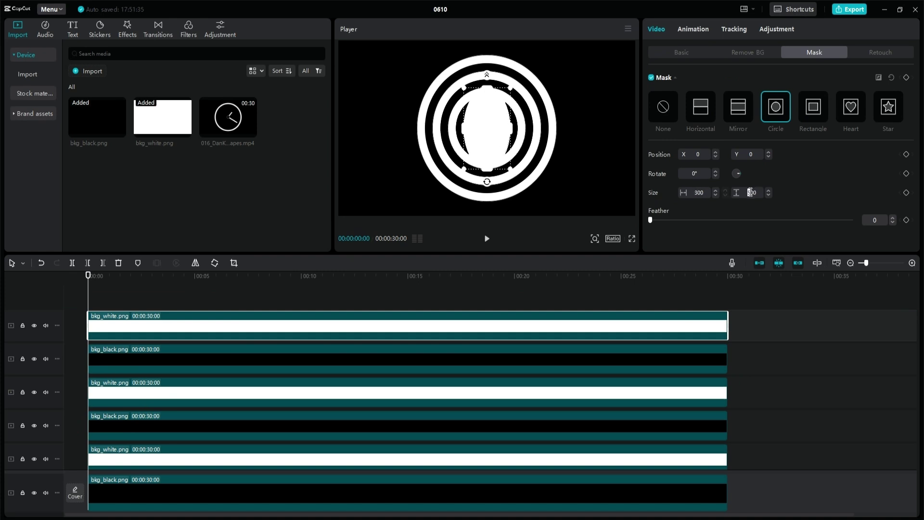
pyautogui.write('300')
pyautogui.press('Return')
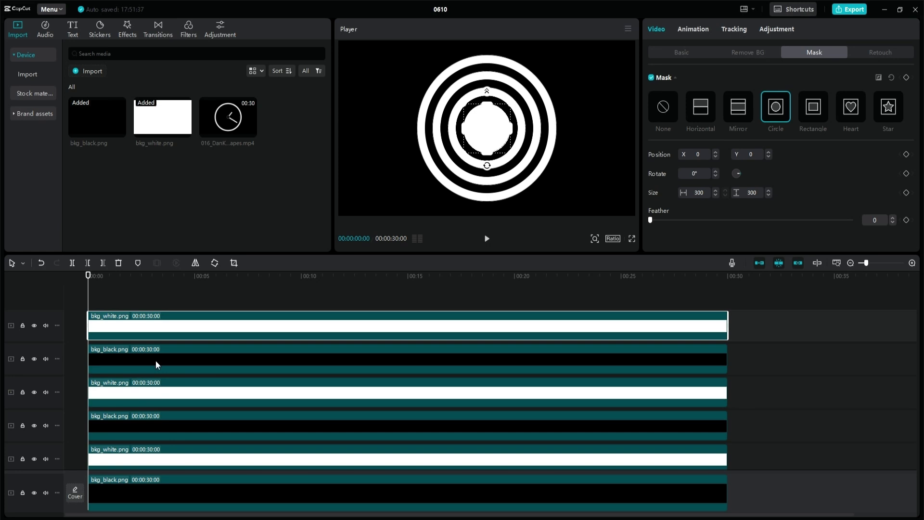
# Keyframe the central white circle's scale from 1% at the start to 100% at 00:00:01:00
pyautogui.click(671, 54)
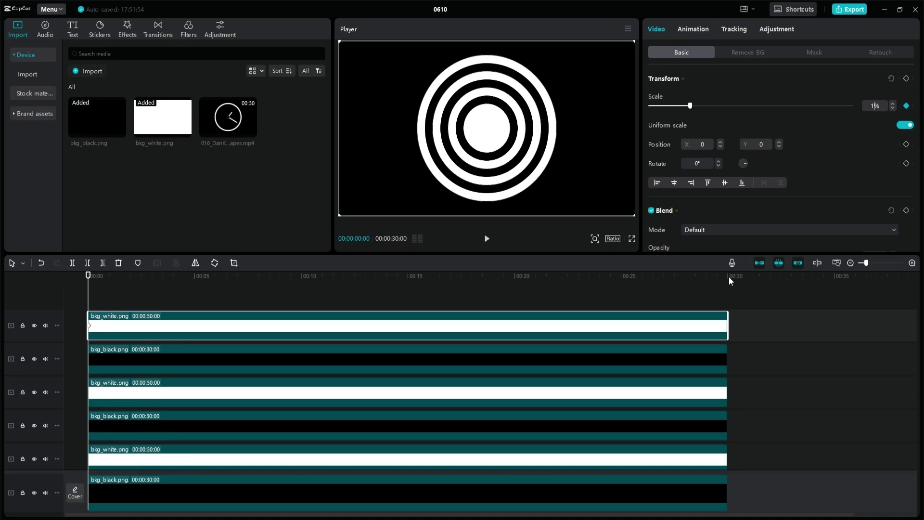
pyautogui.press('Return')
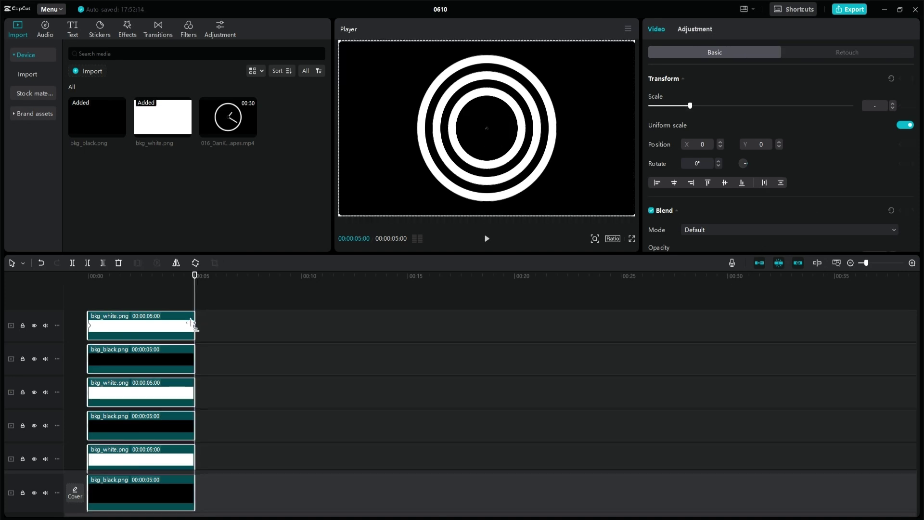
pyautogui.hotkey('shift', 'z')
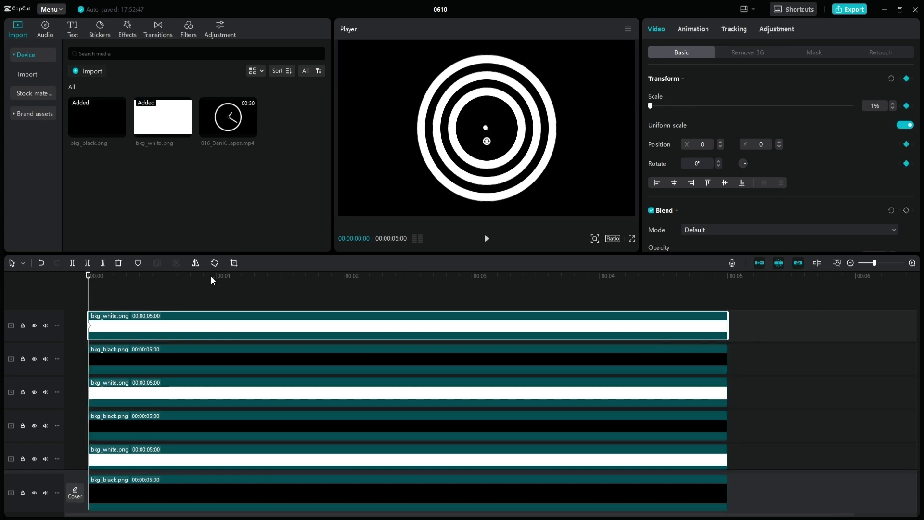
pyautogui.click(216, 277)
pyautogui.click(907, 106)
pyautogui.click(876, 106)
pyautogui.write('100')
pyautogui.press('Return')
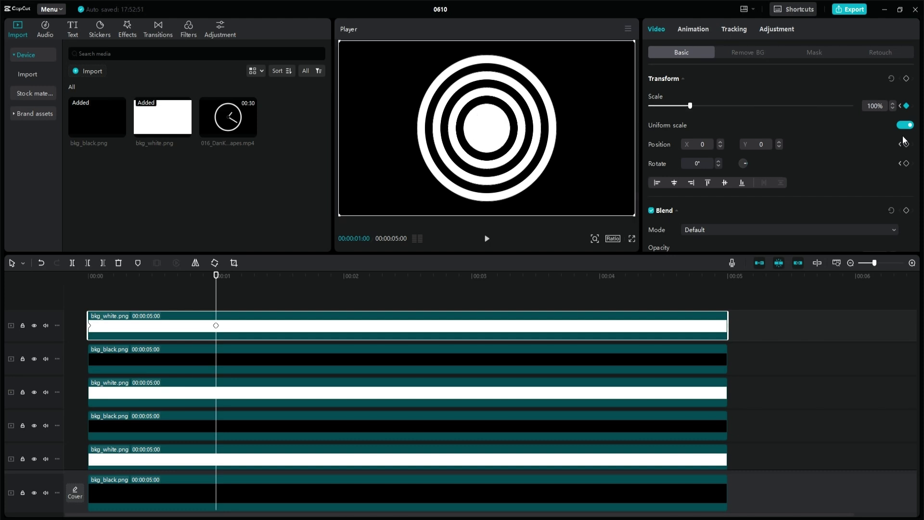
# Combine the innermost ring's black and white layers into a compound clip
pyautogui.click(231, 369)
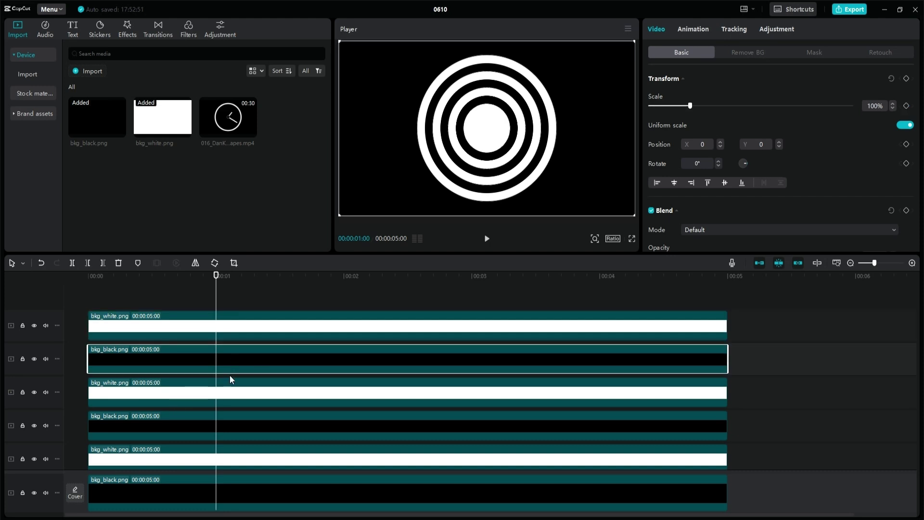
pyautogui.keyDown('ctrl'); pyautogui.click(229, 393); pyautogui.keyUp('ctrl')
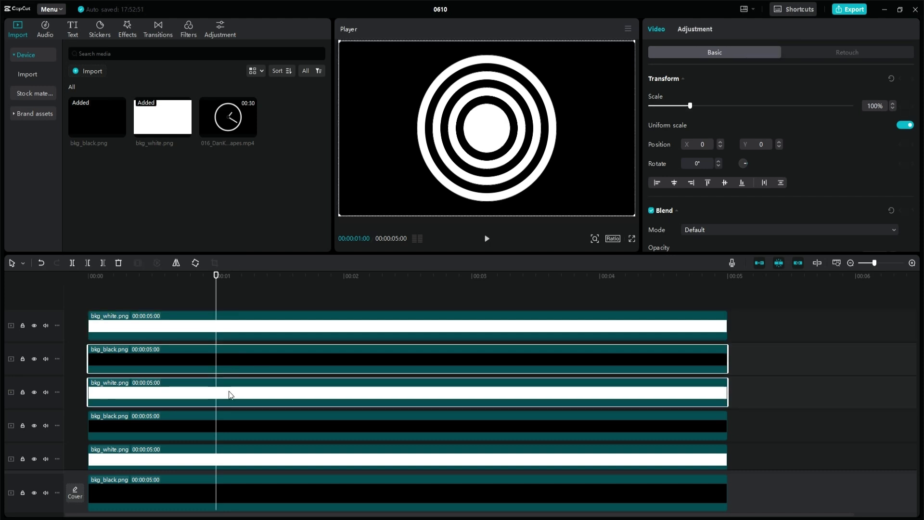
pyautogui.rightClick(228, 392)
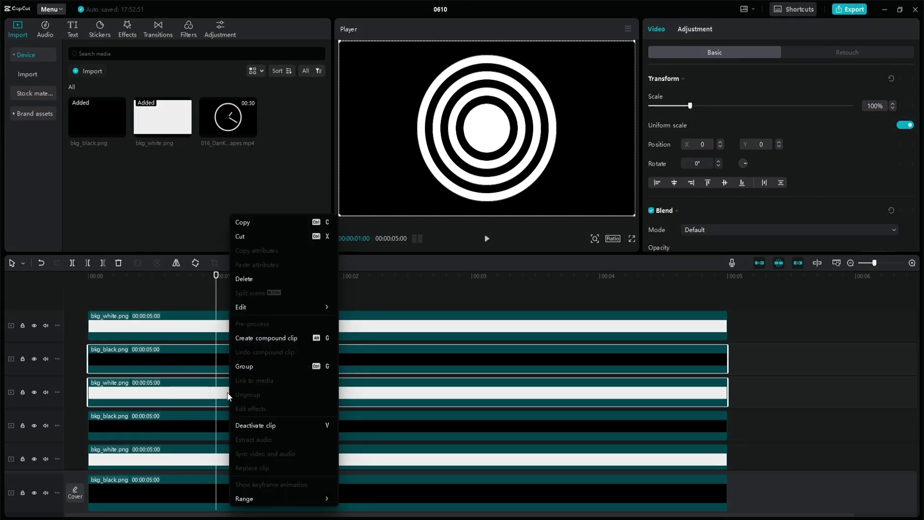
pyautogui.hotkey('alt', 'g')
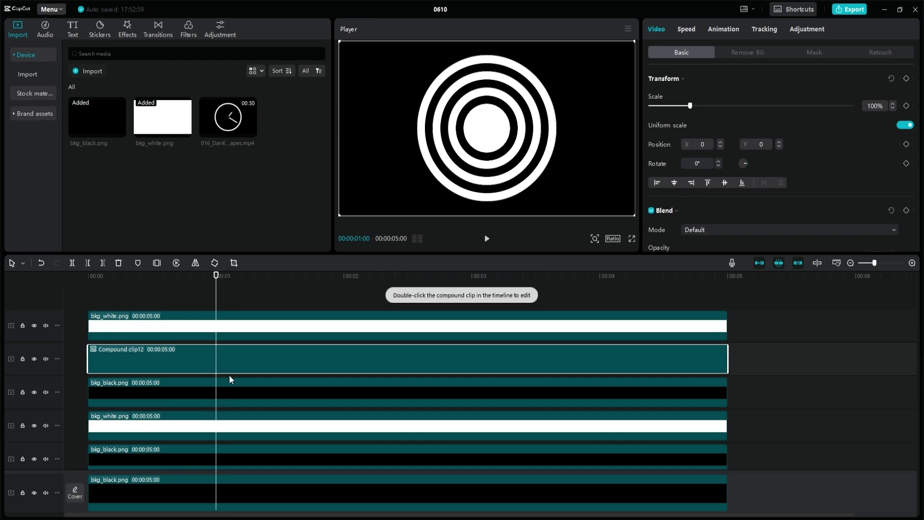
# Replace the innermost ring's compound clip with a freeze frame taken at the start and extended to 5 seconds
pyautogui.press('Home')
pyautogui.rightClick(203, 363)
pyautogui.moveTo(241, 322)
pyautogui.click(341, 321)
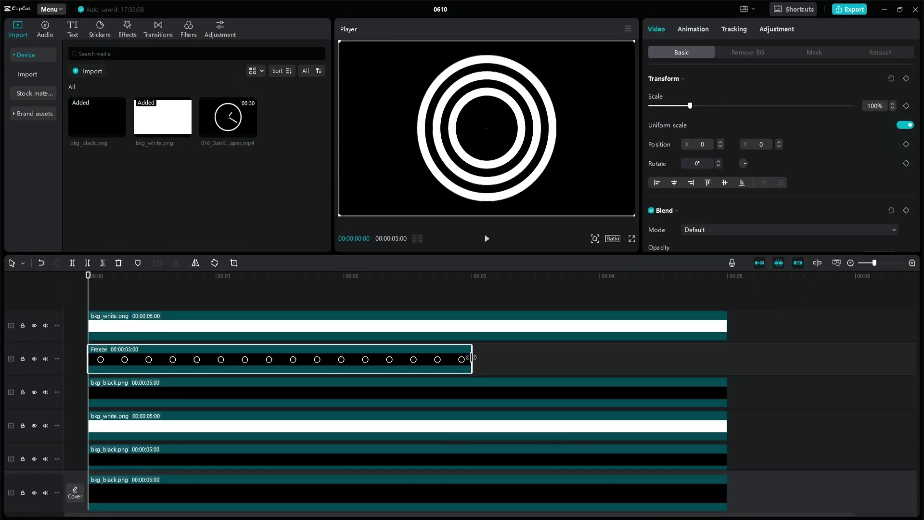
pyautogui.moveTo(472, 360); pyautogui.dragTo(727, 360)
# Keyframe the innermost ring's scale from 1% at 00:00:01:00 to 100% at 00:00:02:00
pyautogui.click(233, 331)
pyautogui.click(216, 325)
pyautogui.click(219, 367)
pyautogui.click(907, 106)
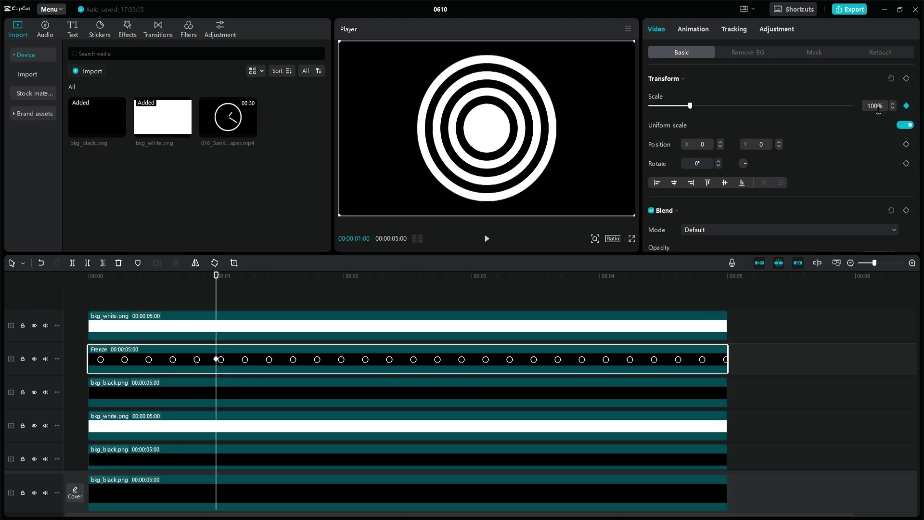
pyautogui.write('1')
pyautogui.press('Return')
pyautogui.click(344, 276)
pyautogui.click(906, 106)
pyautogui.click(877, 105)
pyautogui.write('100')
pyautogui.press('Return')
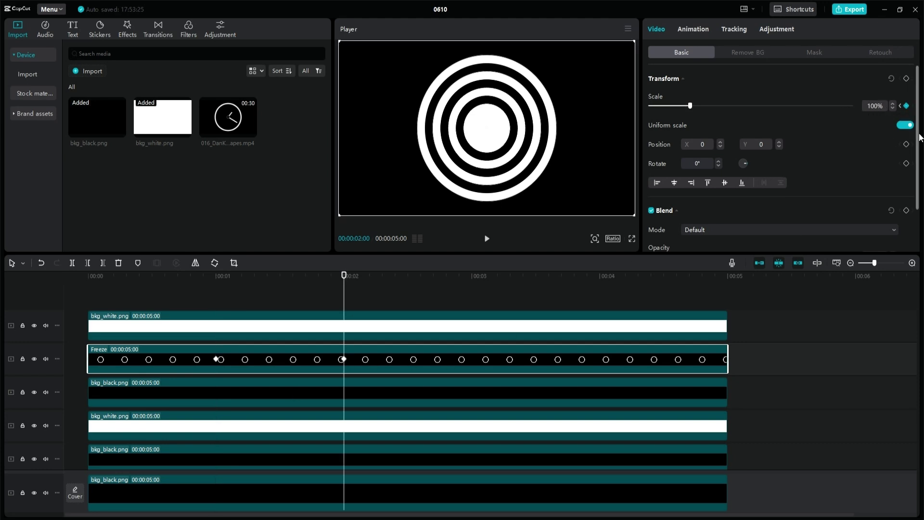
# Combine the middle ring's black and white layers into a compound clip and replace it with a 5-second freeze frame
pyautogui.click(289, 400)
pyautogui.rightClick(291, 401)
pyautogui.click(336, 339)
pyautogui.rightClick(245, 392)
pyautogui.moveTo(282, 321)
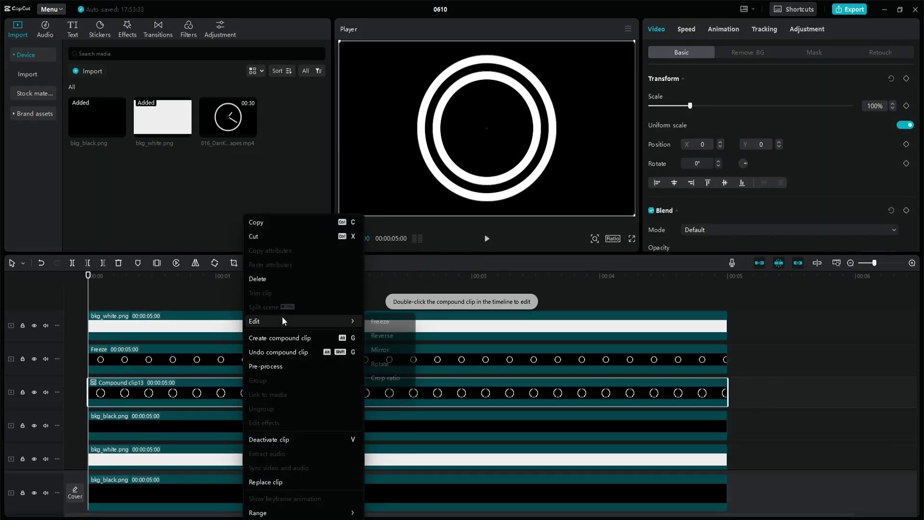
pyautogui.click(380, 321)
# Copy the innermost ring's two scale keyframes onto the middle ring's freeze clip, starting at 00:00:02:00
pyautogui.click(212, 363)
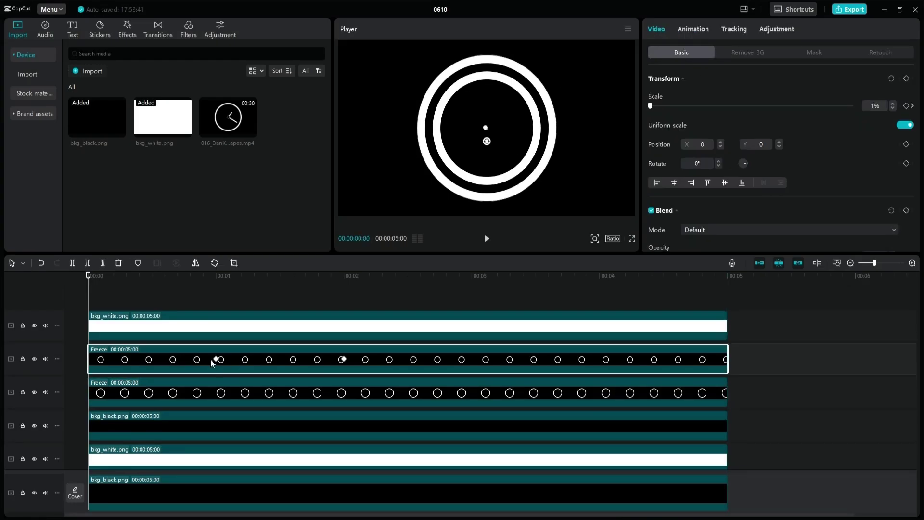
pyautogui.click(215, 360)
pyautogui.click(344, 359)
pyautogui.click(345, 394)
pyautogui.click(472, 393)
# Combine the outermost ring's black and white layers into a compound clip
pyautogui.click(462, 426)
pyautogui.keyDown('ctrl'); pyautogui.click(455, 461); pyautogui.keyUp('ctrl')
pyautogui.rightClick(456, 461)
pyautogui.click(495, 337)
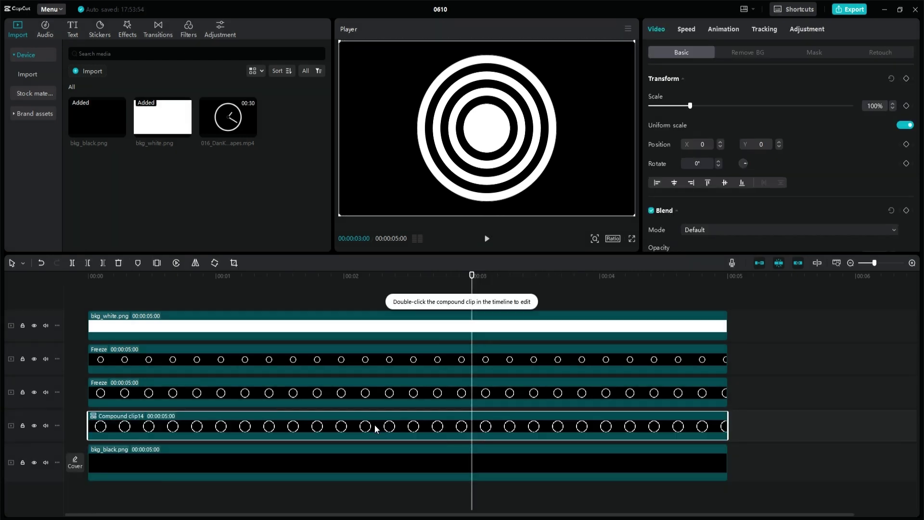
# Replace the outermost ring's compound clip with a freeze frame taken at the start and extended to 5 seconds
pyautogui.press('Home')
pyautogui.rightClick(355, 425)
pyautogui.moveTo(394, 322)
pyautogui.click(493, 370)
pyautogui.click(510, 426)
pyautogui.press('Delete')
pyautogui.click(437, 427)
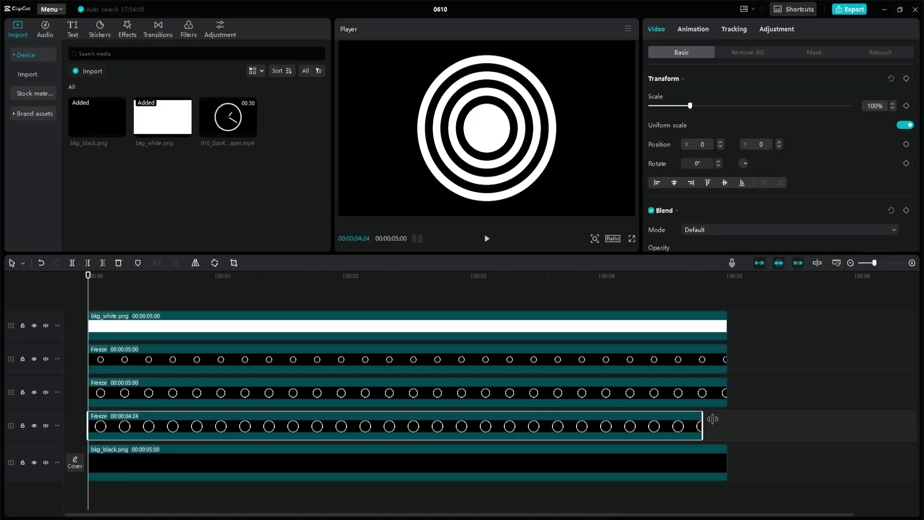
# Paste the two scale keyframes onto the outermost ring's freeze clip, starting at 00:00:03:00
pyautogui.click(474, 404)
pyautogui.click(477, 430)
pyautogui.hotkey('ctrl', 'v')
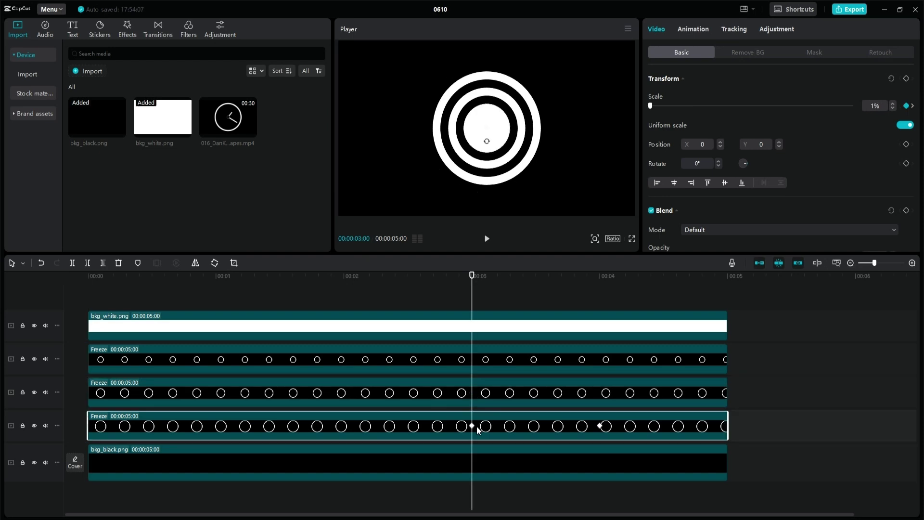
# Play the ring animation from the start in full screen
pyautogui.press('Home')
pyautogui.click(632, 238)
pyautogui.press('space')
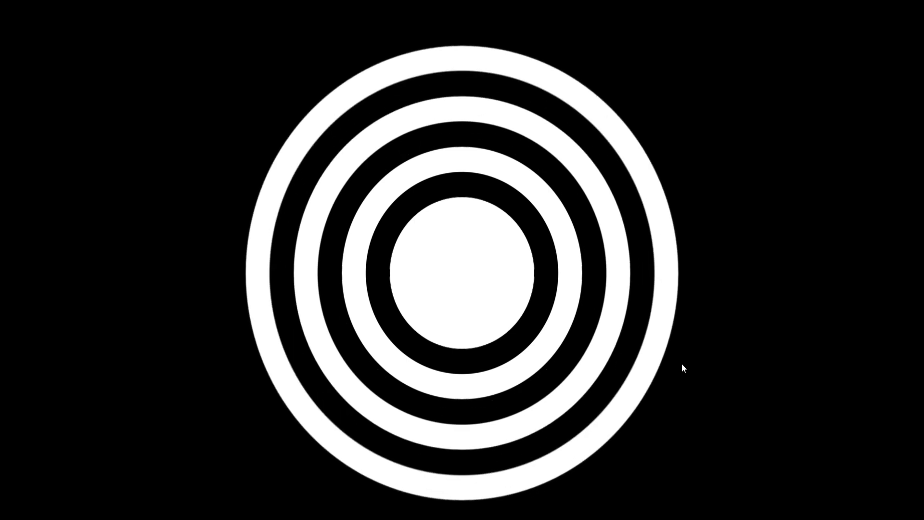
pyautogui.press('Escape')
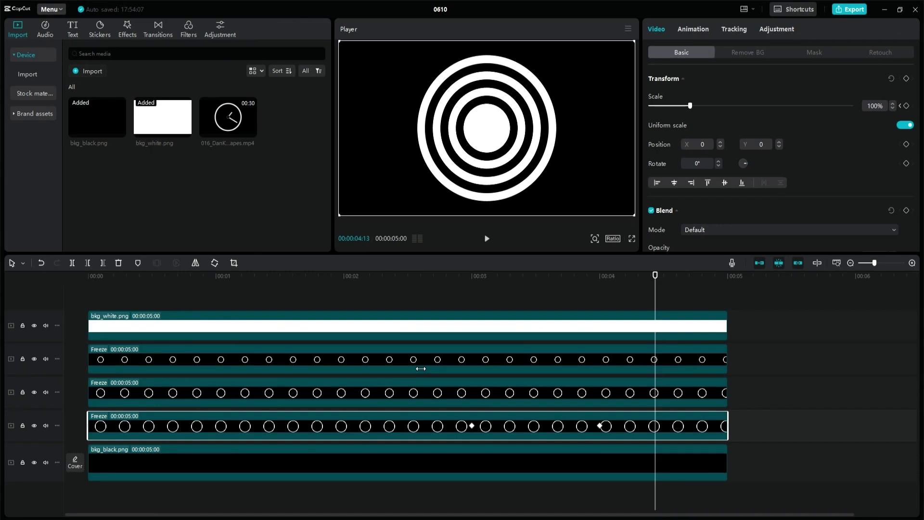
# Move the innermost ring's two scale keyframes so that they start at 00:00:00:15
pyautogui.click(278, 362)
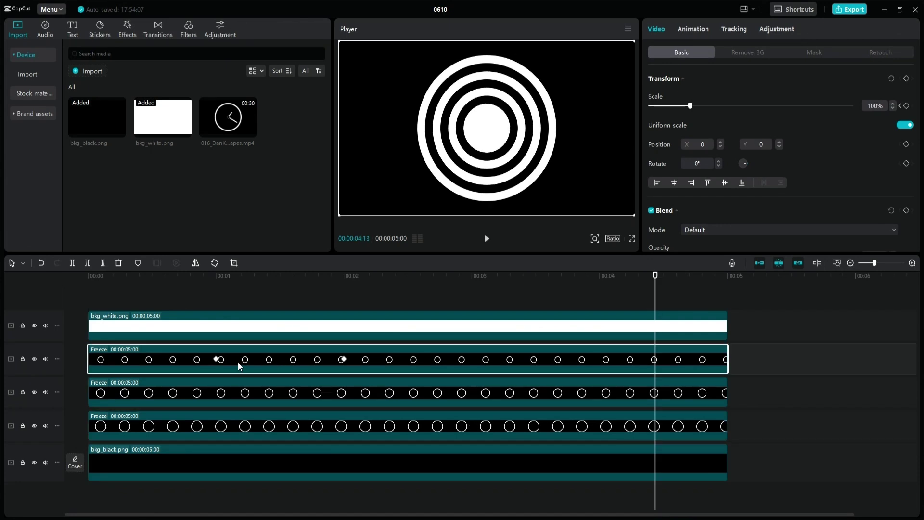
pyautogui.click(218, 360)
pyautogui.click(343, 360)
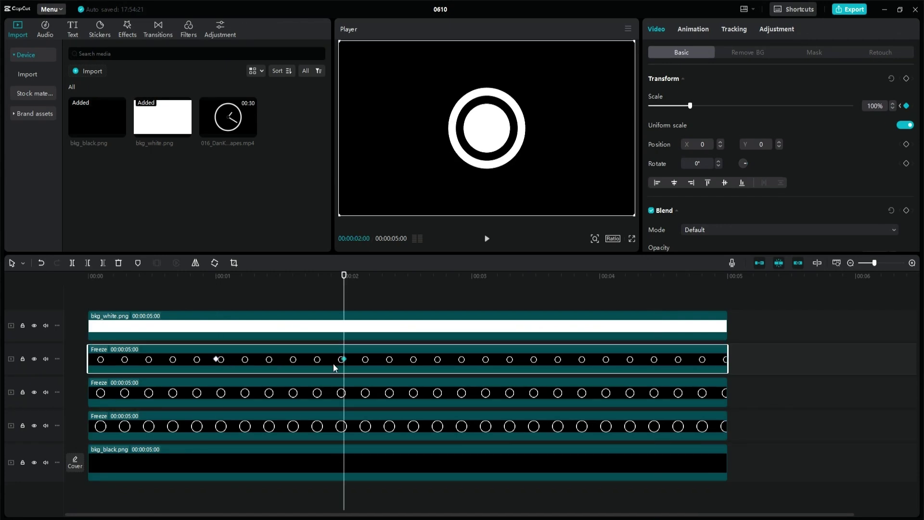
pyautogui.click(217, 359)
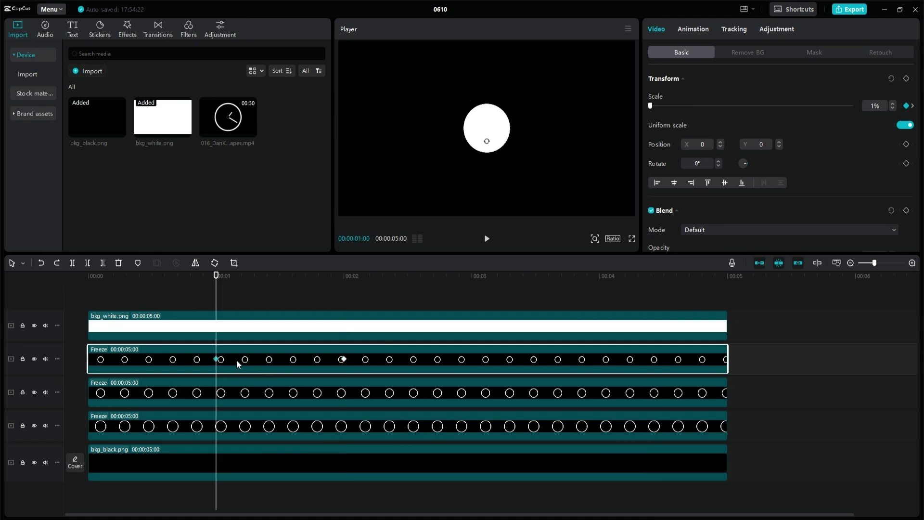
pyautogui.click(344, 360)
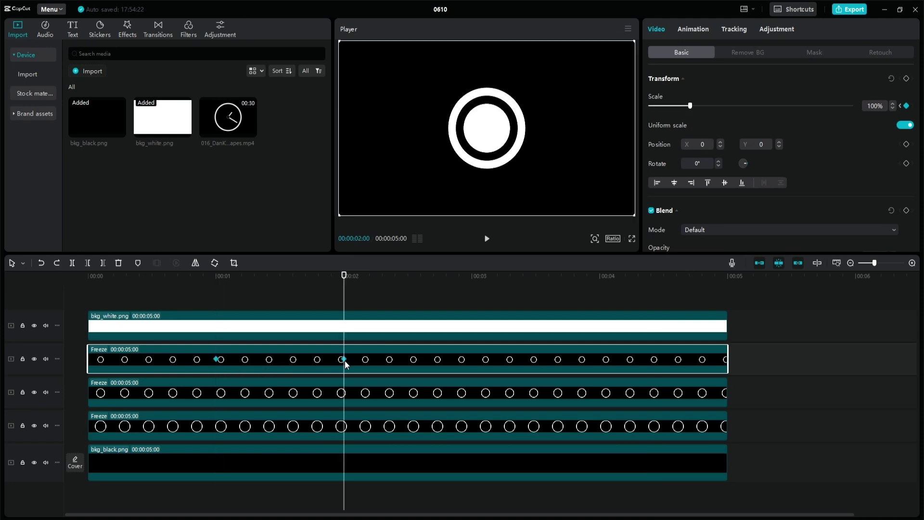
pyautogui.click(217, 359)
pyautogui.hotkey('shift', 'Left')
pyautogui.hotkey('shift', 'Left')
pyautogui.hotkey('shift', 'Left')
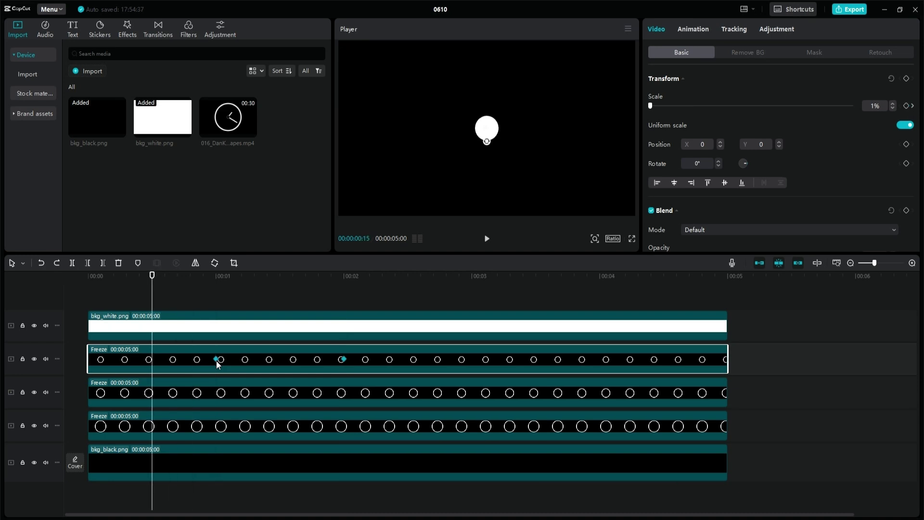
pyautogui.hotkey('ctrl', 'v')
pyautogui.press('Delete')
# Move the middle ring's two scale keyframes so that they start at 00:00:01:00, halfway through the innermost ring's animation
pyautogui.click(255, 395)
pyautogui.click(344, 393)
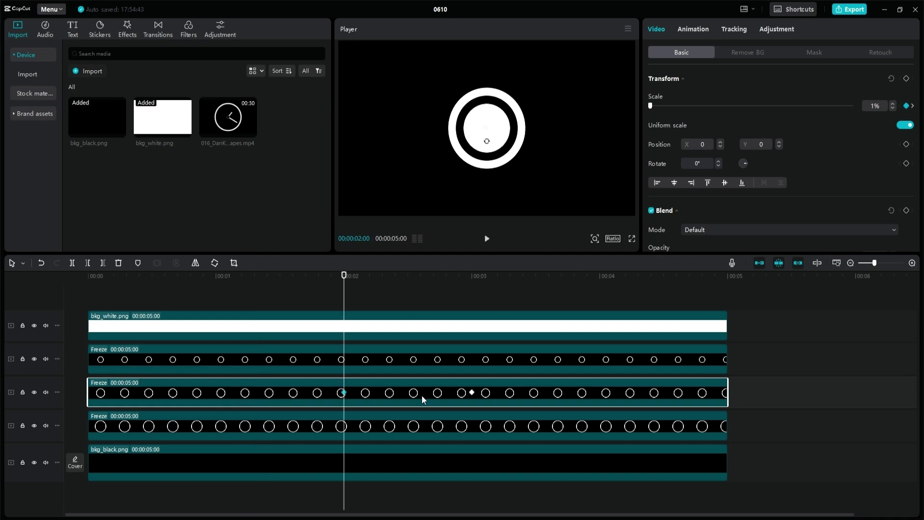
pyautogui.click(472, 394)
pyautogui.click(345, 392)
pyautogui.click(163, 348)
pyautogui.click(153, 359)
pyautogui.hotkey('shift', 'Right')
pyautogui.hotkey('shift', 'Right')
pyautogui.hotkey('shift', 'Right')
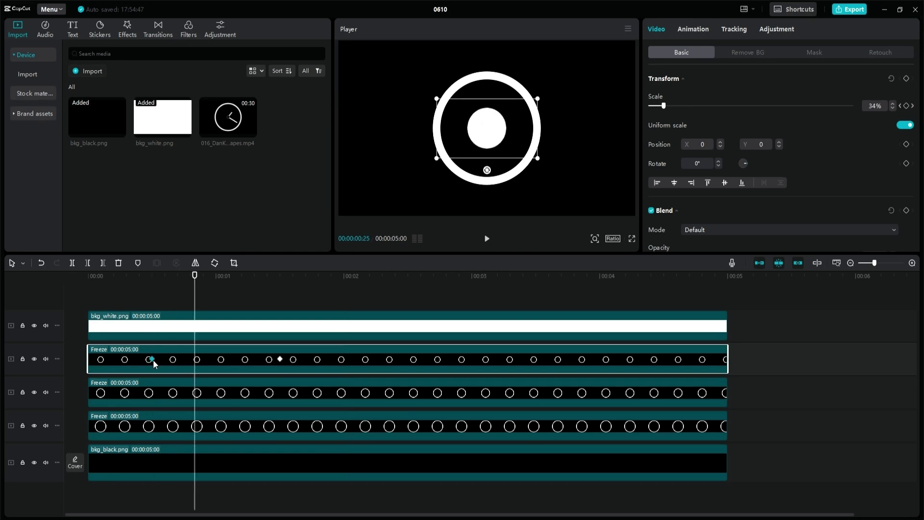
pyautogui.click(243, 402)
# Move the outermost ring's two scale keyframes so that they start at 00:00:01:15, halfway through the middle ring's animation
pyautogui.click(332, 427)
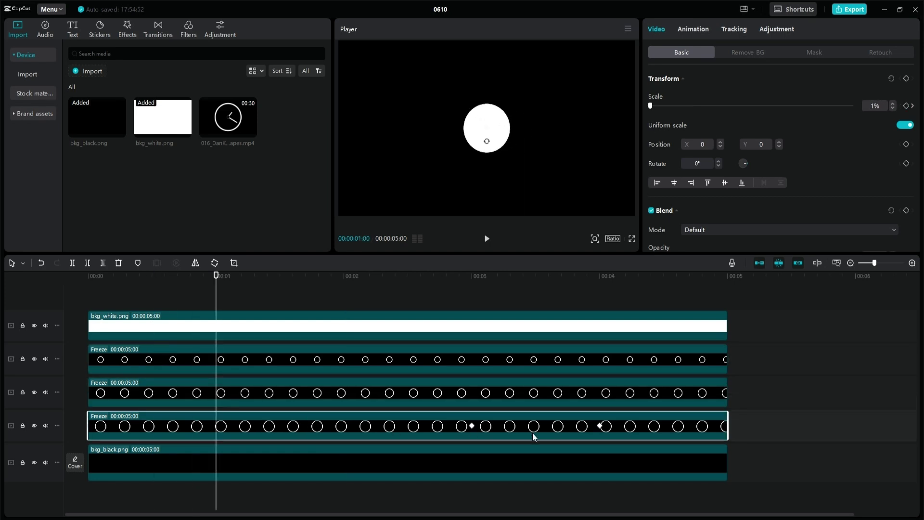
pyautogui.click(471, 426)
pyautogui.click(601, 426)
pyautogui.click(223, 397)
pyautogui.click(215, 392)
pyautogui.press('space')
pyautogui.press('space')
pyautogui.hotkey('ctrl', 'v')
pyautogui.press('Home')
pyautogui.click(294, 428)
pyautogui.click(221, 395)
pyautogui.click(218, 392)
pyautogui.hotkey('shift', 'Right')
pyautogui.hotkey('shift', 'Right')
pyautogui.hotkey('shift', 'Right')
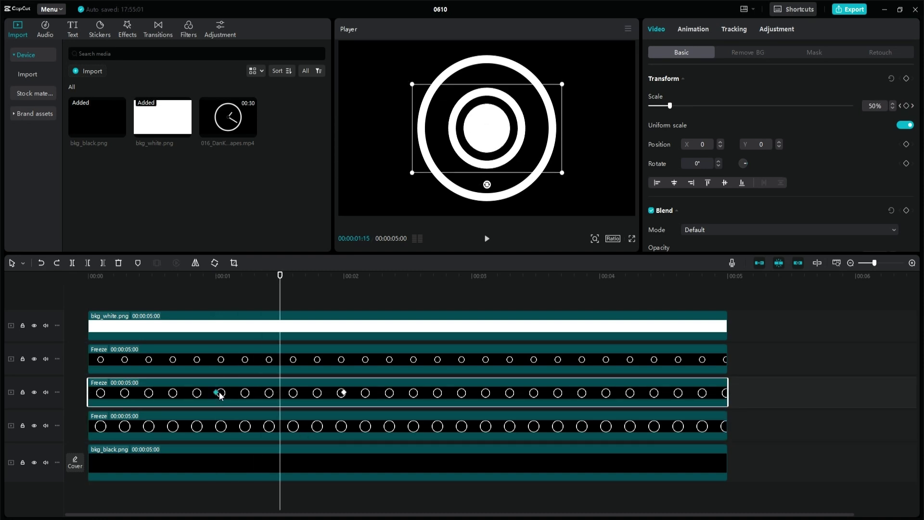
pyautogui.click(285, 428)
pyautogui.hotkey('ctrl', 'v')
pyautogui.press('Home')
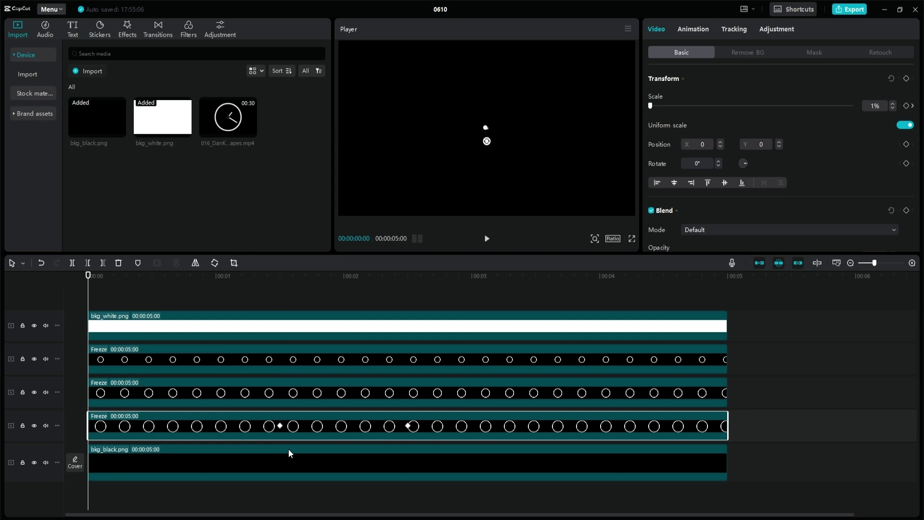
# Play the overlapping ring animation from the start in full screen
pyautogui.hotkey('ctrl', 'shift', 'f')
pyautogui.press('space')
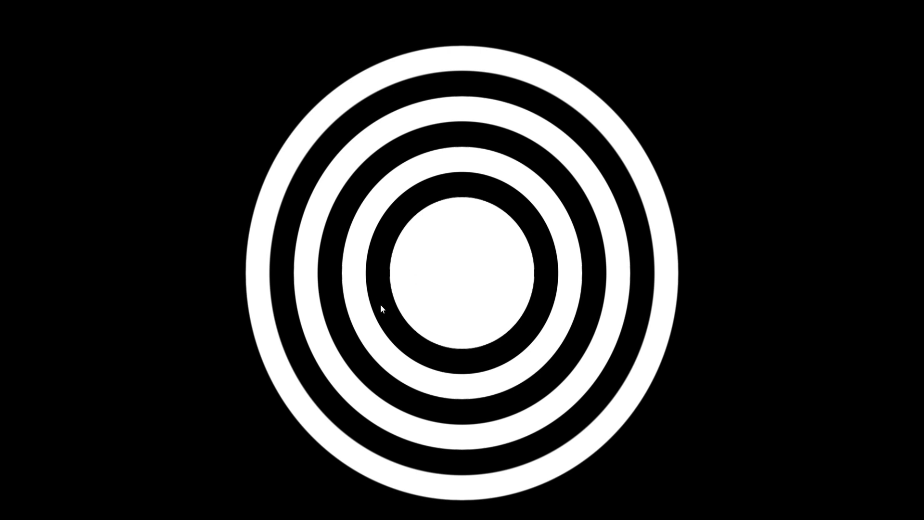
pyautogui.press('Escape')
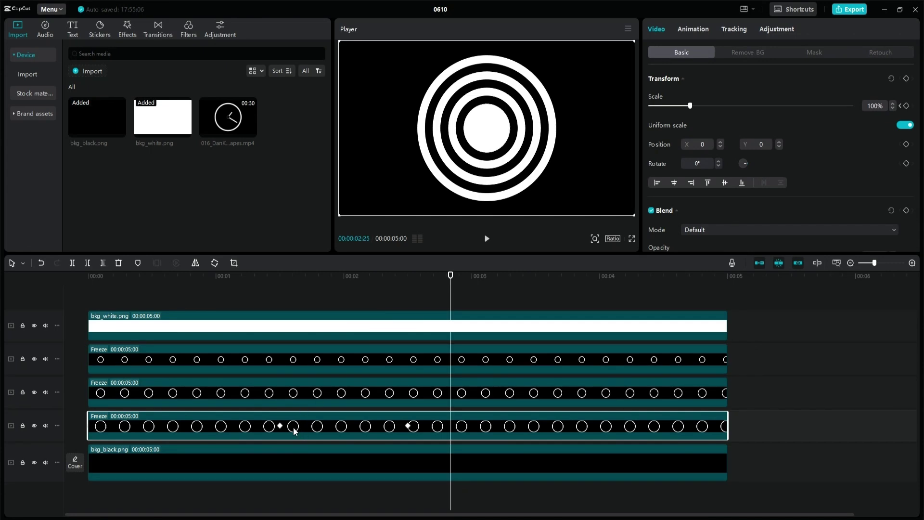
# Delete the scale keyframes from all three ring freeze clips
pyautogui.click(280, 425)
pyautogui.click(408, 426)
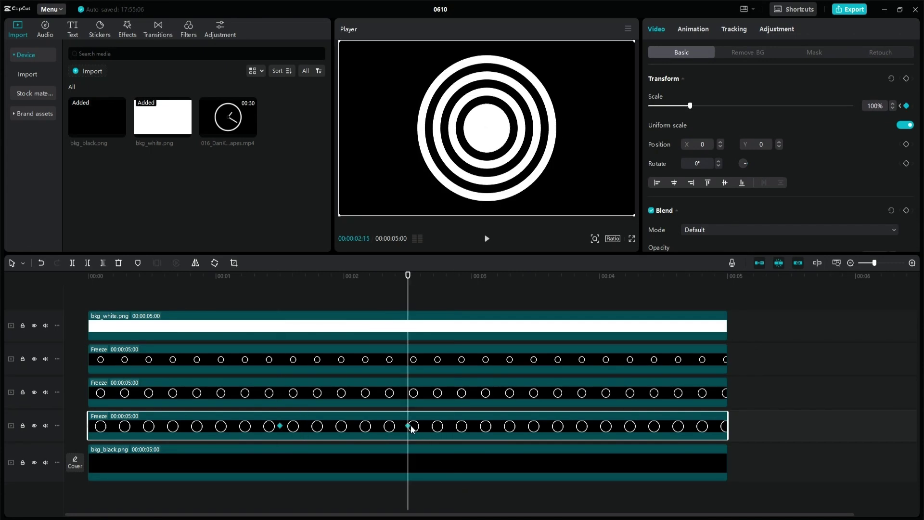
pyautogui.click(320, 396)
pyautogui.click(344, 392)
pyautogui.click(217, 393)
pyautogui.click(208, 370)
pyautogui.click(152, 359)
pyautogui.click(279, 360)
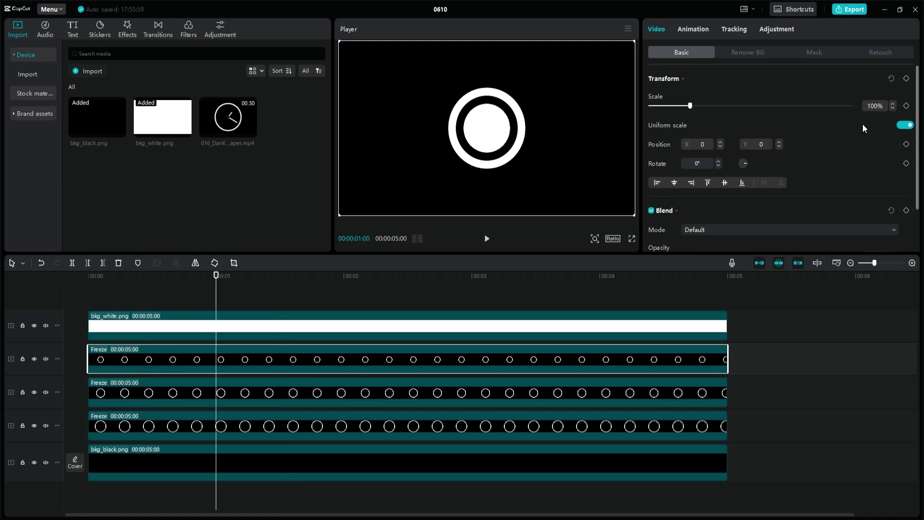
# Keyframe the innermost ring's scale from 60% at 00:00:01:00 to 100% at 00:00:02:00
pyautogui.click(907, 106)
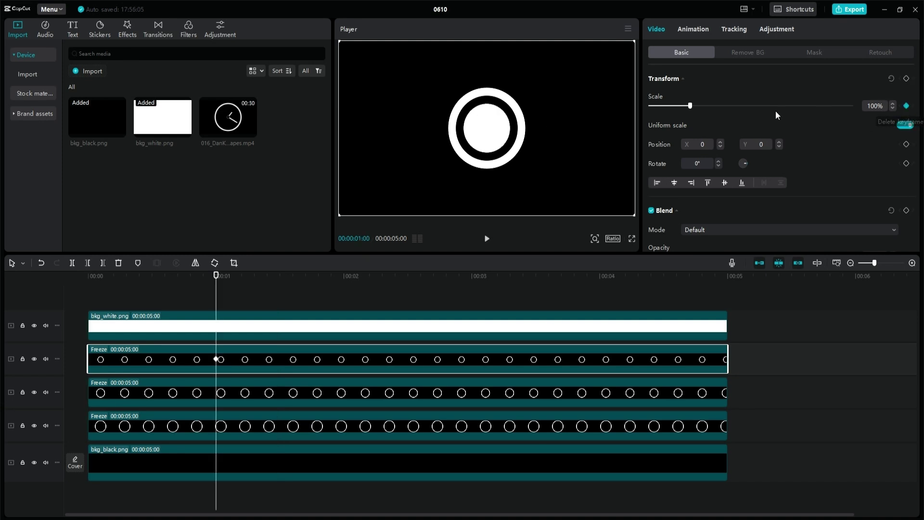
pyautogui.moveTo(690, 106); pyautogui.dragTo(674, 107)
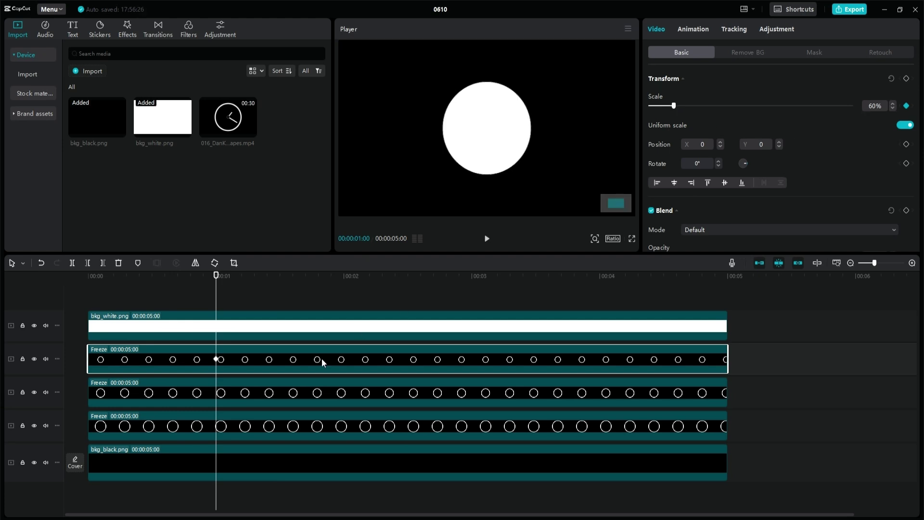
pyautogui.hotkey('shift', 'Right')
pyautogui.hotkey('shift', 'Right')
pyautogui.hotkey('shift', 'Right')
pyautogui.press('space')
pyautogui.click(907, 106)
pyautogui.moveTo(677, 105)
pyautogui.mouseDown()
pyautogui.moveTo(708, 107)
pyautogui.moveTo(690, 107)
pyautogui.mouseUp()
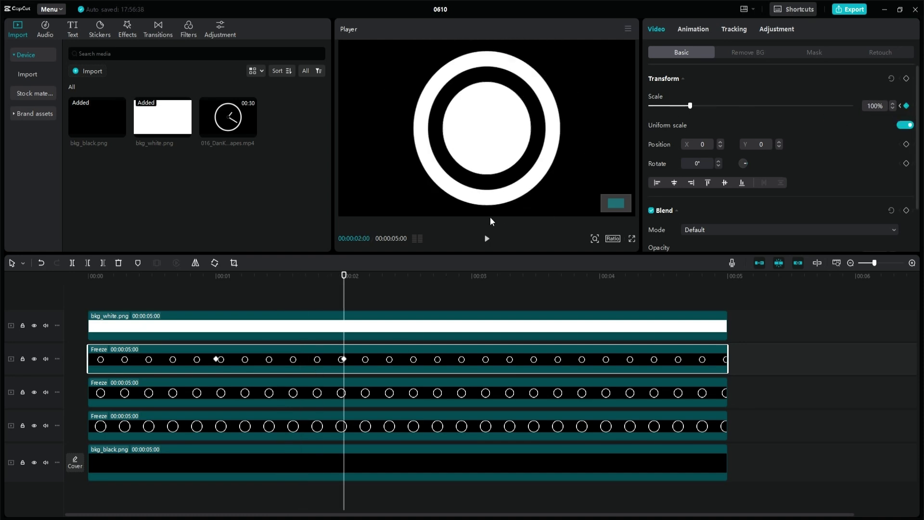
# Keyframe the middle ring's scale from 70% at 00:00:02:00 to full size at 00:00:03:00
pyautogui.click(349, 328)
pyautogui.click(343, 361)
pyautogui.click(348, 393)
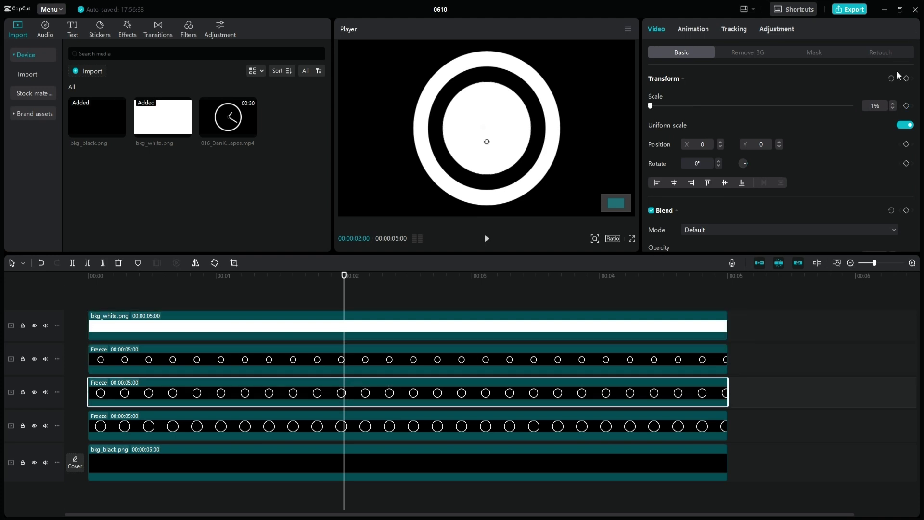
pyautogui.moveTo(651, 106); pyautogui.dragTo(679, 107)
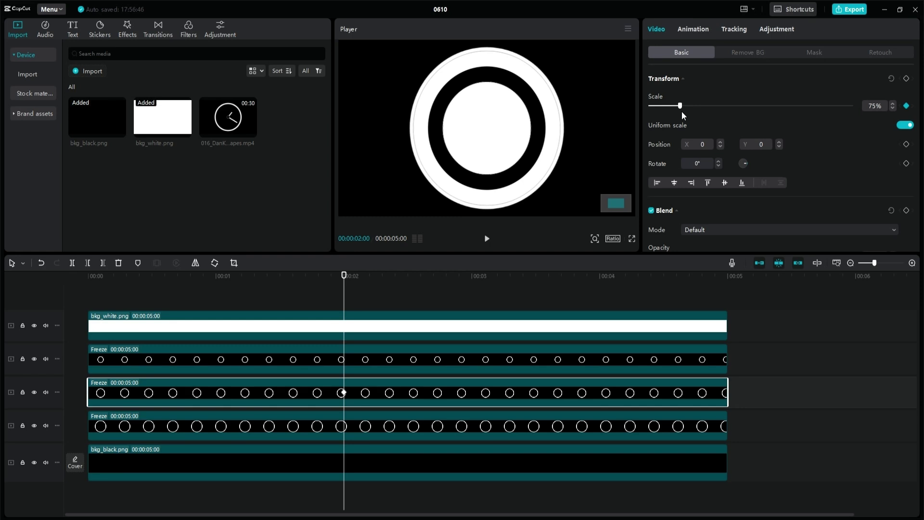
pyautogui.press('space')
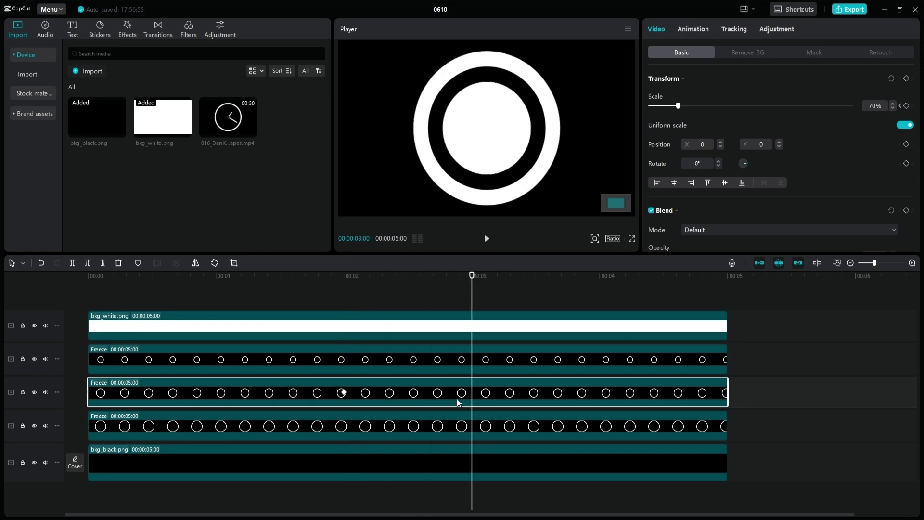
pyautogui.click(906, 106)
pyautogui.click(607, 154)
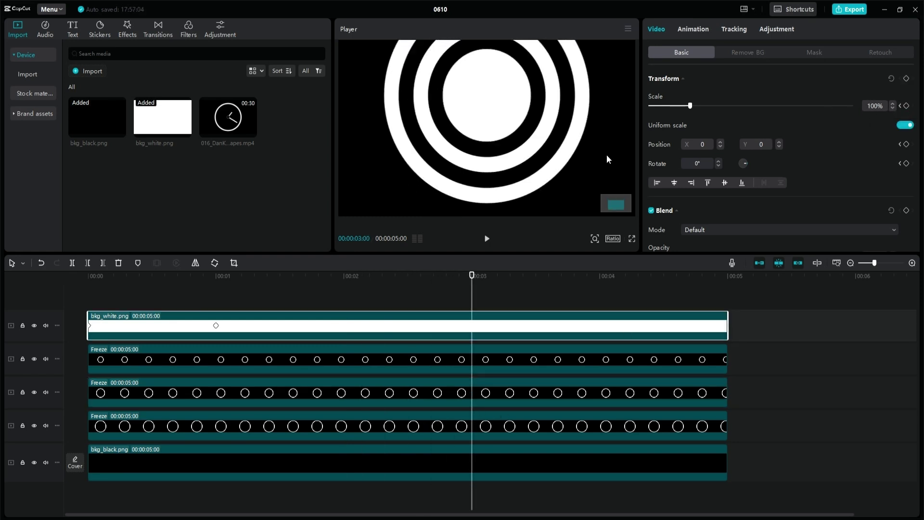
# Keyframe the outermost ring's scale from 78% at 00:00:03:00 to 100% at 00:00:04:00
pyautogui.click(509, 391)
pyautogui.click(511, 423)
pyautogui.moveTo(650, 106); pyautogui.dragTo(681, 105)
pyautogui.doubleClick(894, 109)
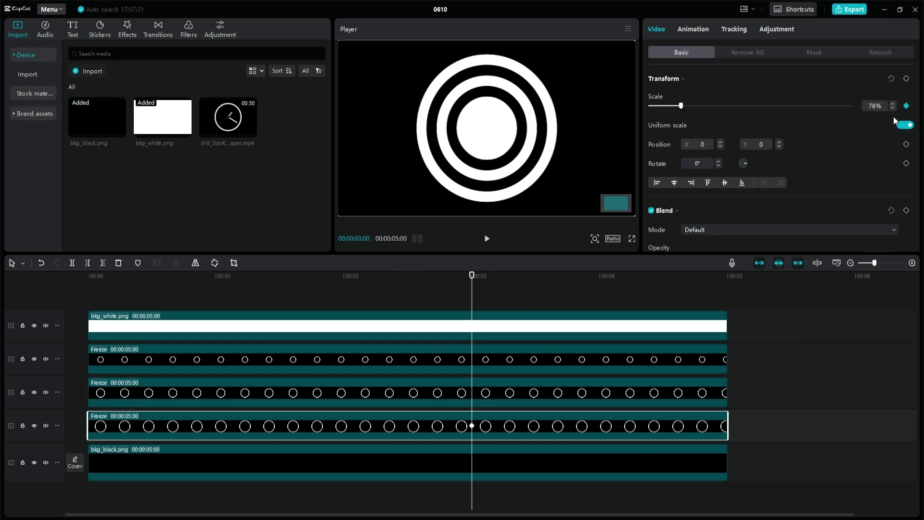
pyautogui.hotkey('shift', 'Right')
pyautogui.hotkey('shift', 'Right')
pyautogui.click(907, 106)
pyautogui.moveTo(882, 109); pyautogui.dragTo(793, 119)
pyautogui.write('100')
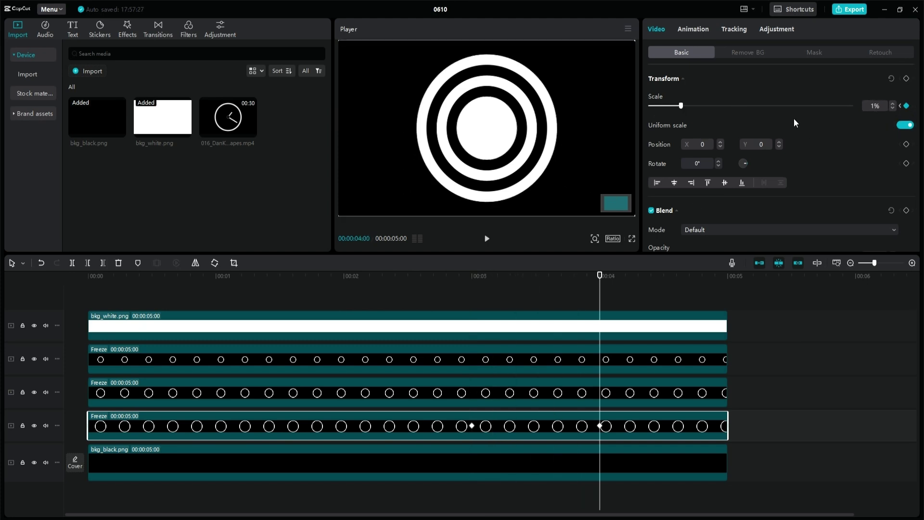
pyautogui.press('Return')
# Preview the rings from the start of the timeline in full screen
pyautogui.press('Home')
pyautogui.click(632, 238)
pyautogui.press('Escape')
# Trim the innermost ring's clip so that it starts at its first scale keyframe at 00:00:01:00
pyautogui.click(224, 369)
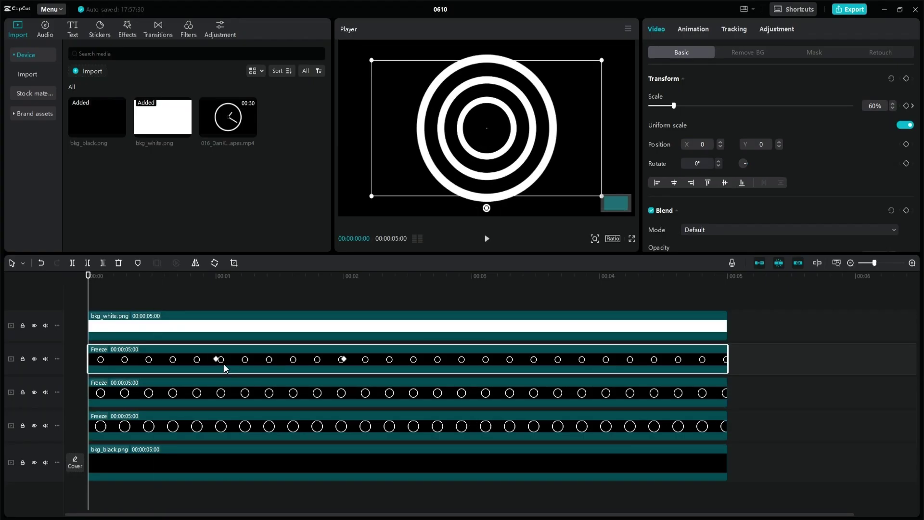
pyautogui.click(218, 362)
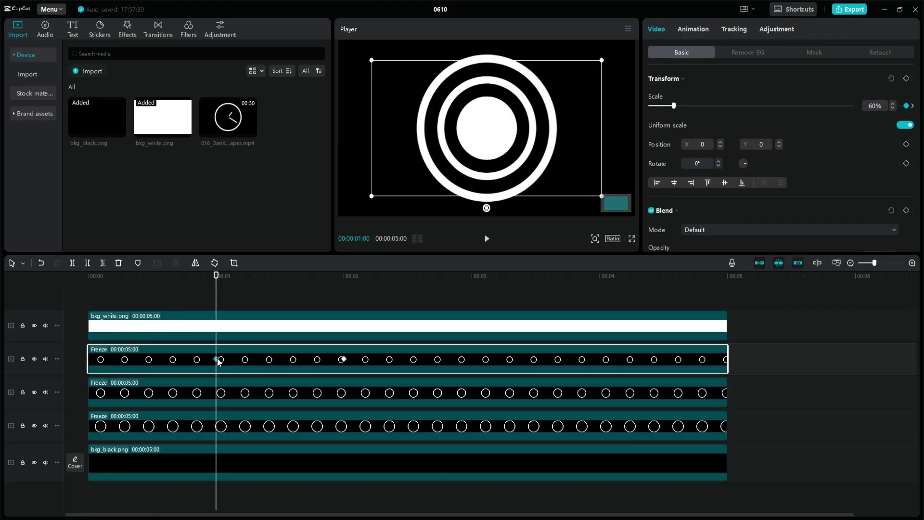
pyautogui.press('q')
# Trim the middle ring's clip so that it starts at its first scale keyframe at 00:00:02:00
pyautogui.click(347, 402)
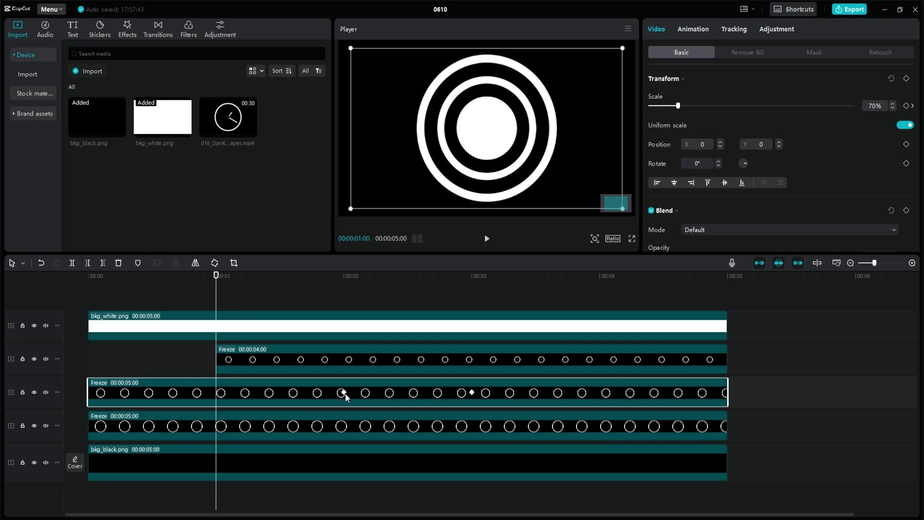
pyautogui.click(345, 394)
pyautogui.press('q')
# Trim the outermost ring's clip so that it starts at its first scale keyframe at 00:00:03:00
pyautogui.click(379, 425)
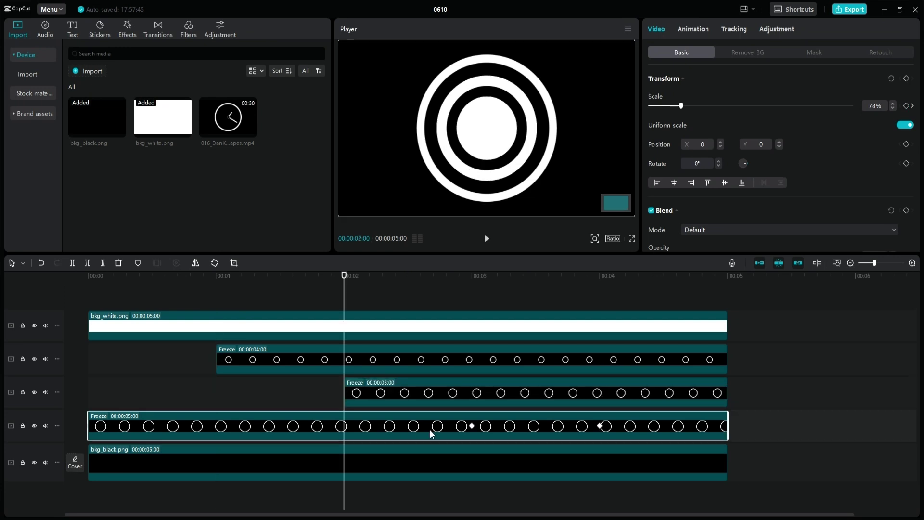
pyautogui.click(473, 426)
pyautogui.press('q')
# Play the staggered ring animation in full screen from the start of the timeline
pyautogui.press('Home')
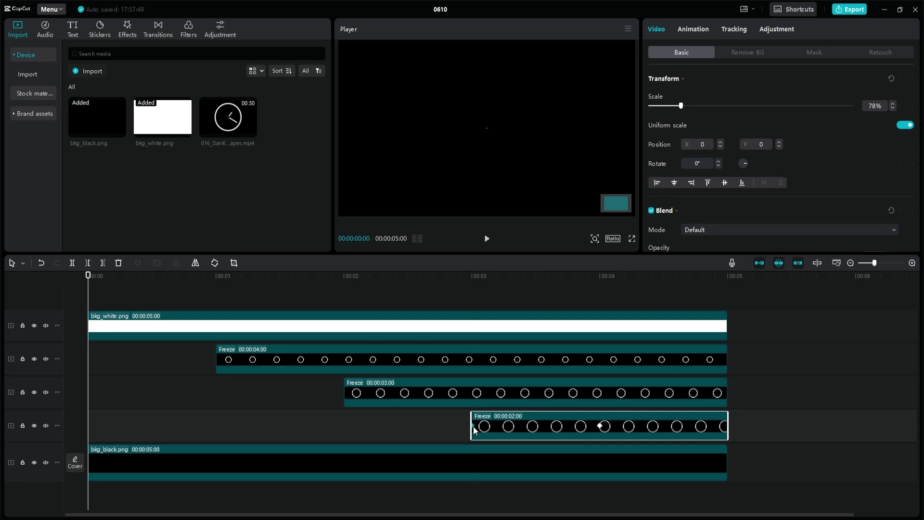
pyautogui.click(631, 241)
pyautogui.press('space')
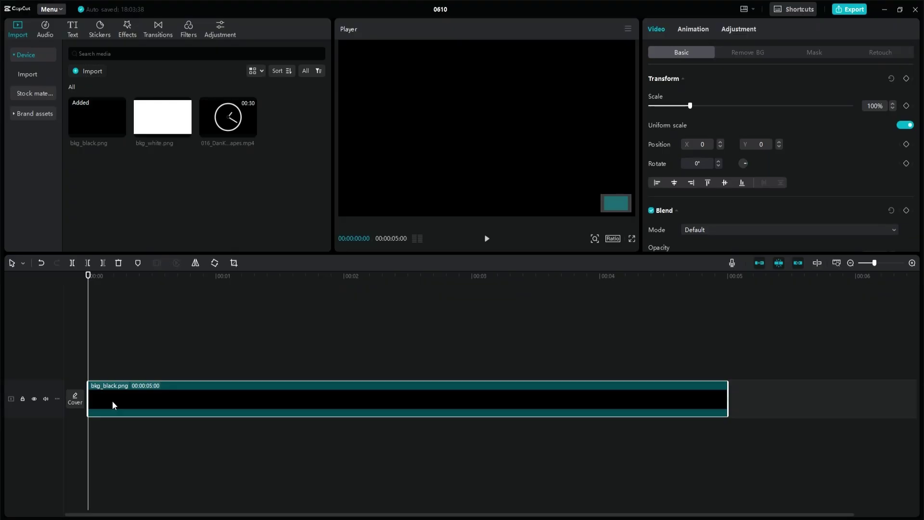
# Place bkg_white.png on a track above the black background, starting at 00:00:00:00
pyautogui.hotkey('ctrl', 'c')
pyautogui.hotkey('ctrl', 'v')
pyautogui.moveTo(159, 173); pyautogui.dragTo(140, 370)
pyautogui.click(488, 353)
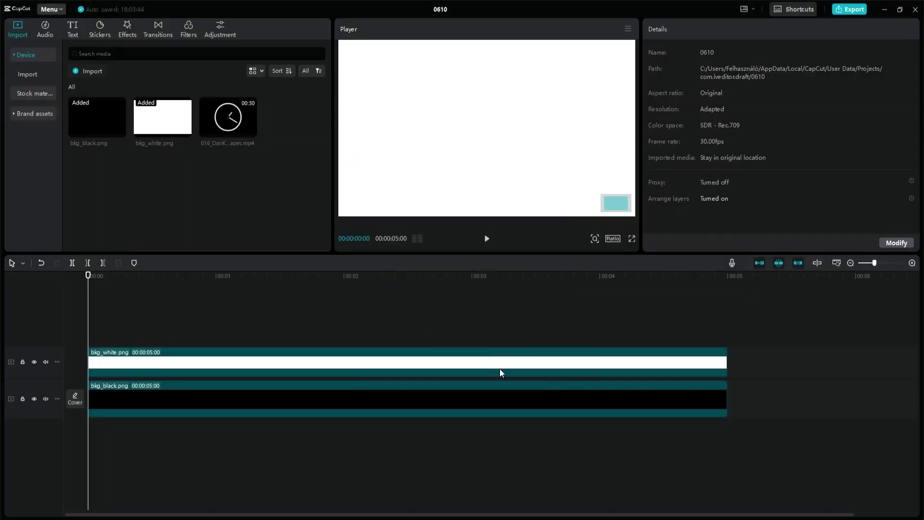
# Apply a circle mask to the white background clip and set the mask's width to 300
pyautogui.click(803, 51)
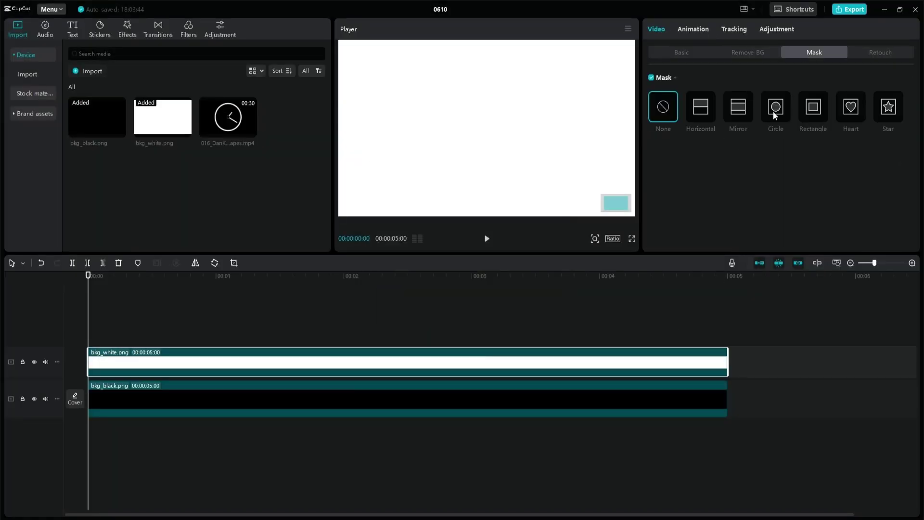
pyautogui.click(774, 111)
pyautogui.click(708, 193)
pyautogui.write('300')
pyautogui.click(46, 30)
pyautogui.click(18, 28)
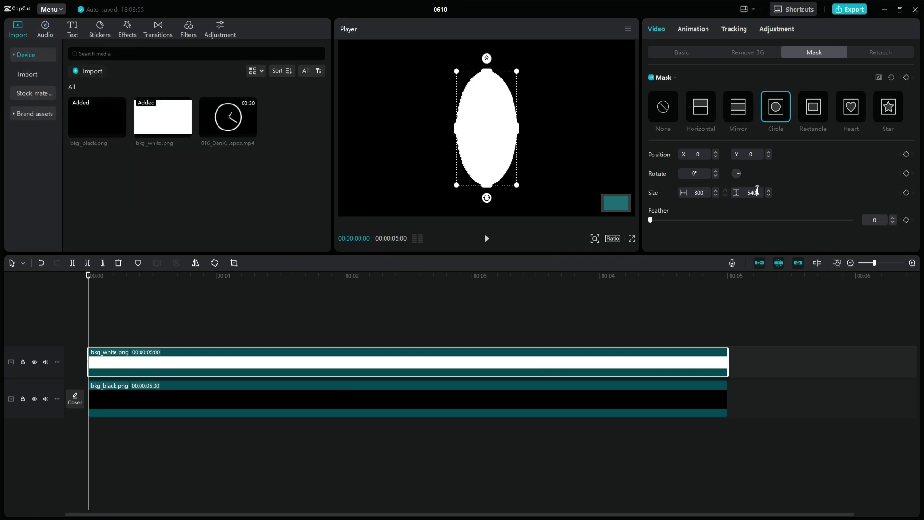
# Set the white clip's circle mask to a width and height of 100 to form a small dot
pyautogui.click(757, 192)
pyautogui.write('300')
pyautogui.press('Return')
pyautogui.moveTo(518, 160); pyautogui.dragTo(498, 141)
pyautogui.click(708, 193)
pyautogui.write('1000')
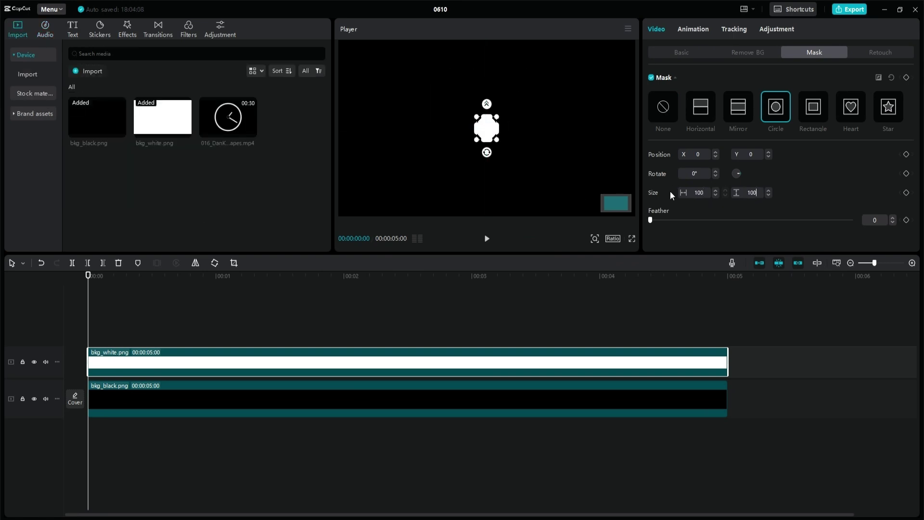
# Add a default text clip above the white clip and extend it to the background's 5-second end
pyautogui.click(73, 29)
pyautogui.click(104, 125)
pyautogui.click(104, 124)
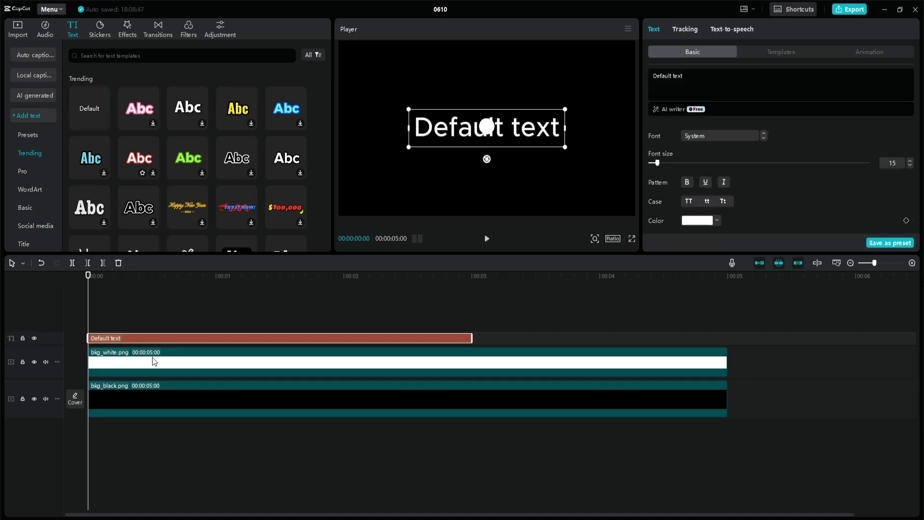
pyautogui.moveTo(472, 339); pyautogui.dragTo(728, 339)
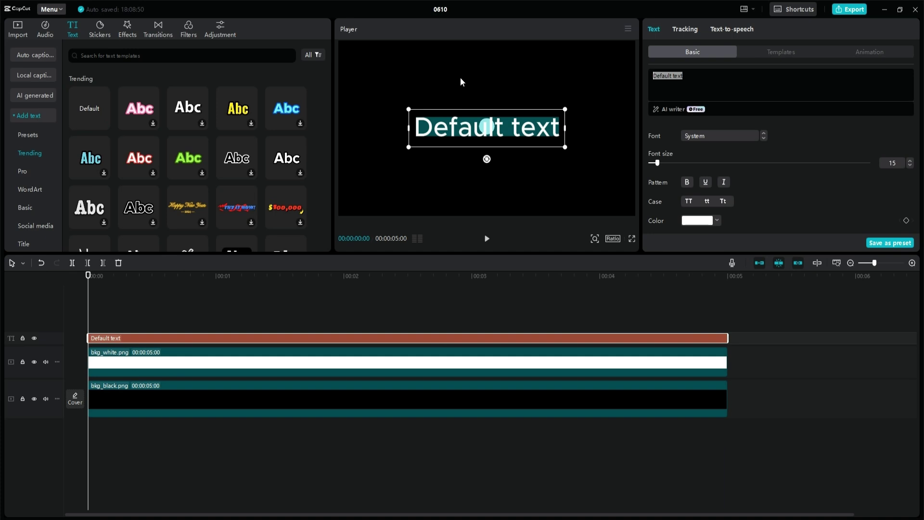
# Replace the default text with the letter O in the Kabel font at font size 100
pyautogui.write('o')
pyautogui.click(719, 137)
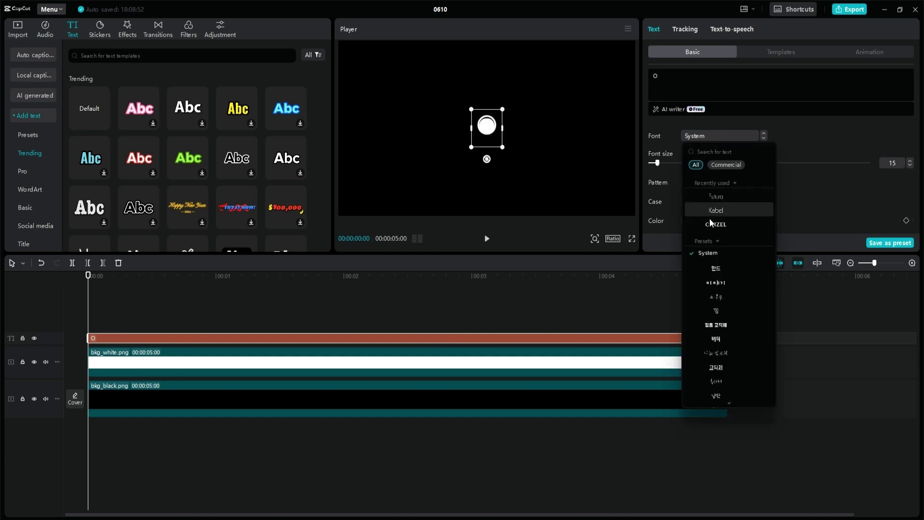
pyautogui.click(729, 208)
pyautogui.press('BackSpace')
pyautogui.press('BackSpace')
pyautogui.write('100')
pyautogui.press('Return')
# Move the O ring so it is centred around the dot, and set the dot mask's vertical position to 0
pyautogui.moveTo(482, 146); pyautogui.dragTo(481, 154)
pyautogui.click(526, 368)
pyautogui.click(752, 154)
pyautogui.write('0')
pyautogui.press('Return')
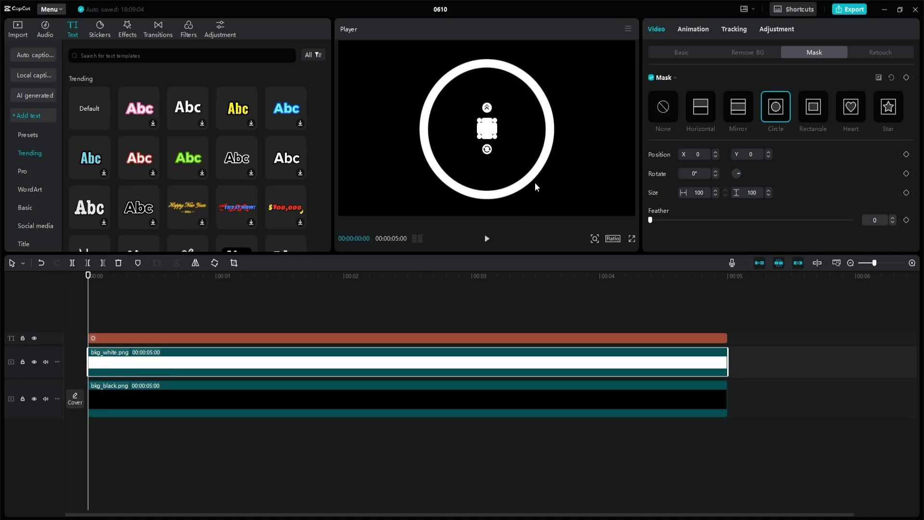
# Inspect the ring and centre dot in full screen at 00:00:02:20
pyautogui.click(430, 345)
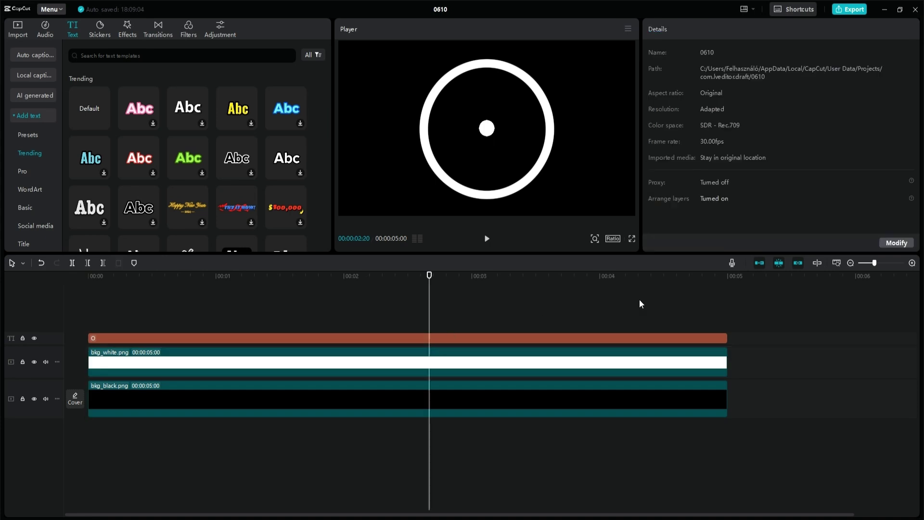
pyautogui.click(632, 238)
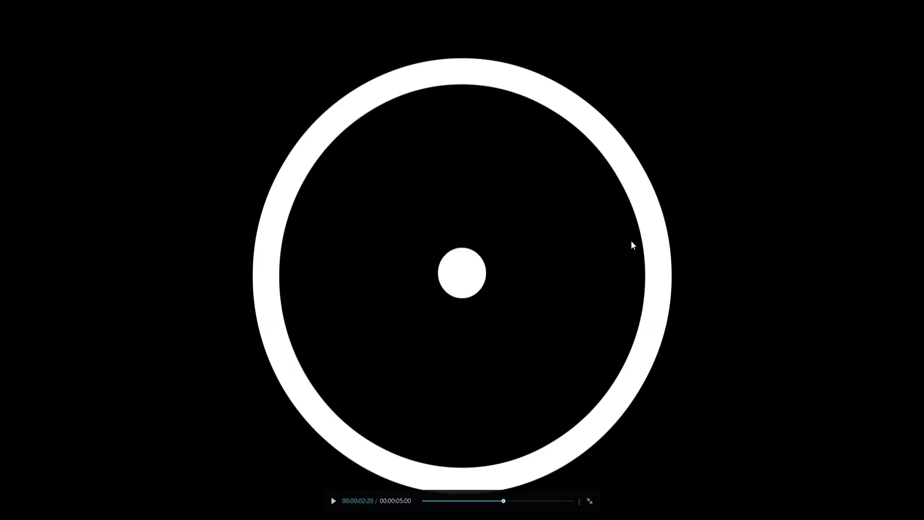
pyautogui.press('Escape')
# Enable a white glow on the O text with an intensity of 40 and a range of 80
pyautogui.click(334, 349)
pyautogui.click(333, 339)
pyautogui.scroll(-5, 890, 144)
pyautogui.scroll(-4, 910, 144)
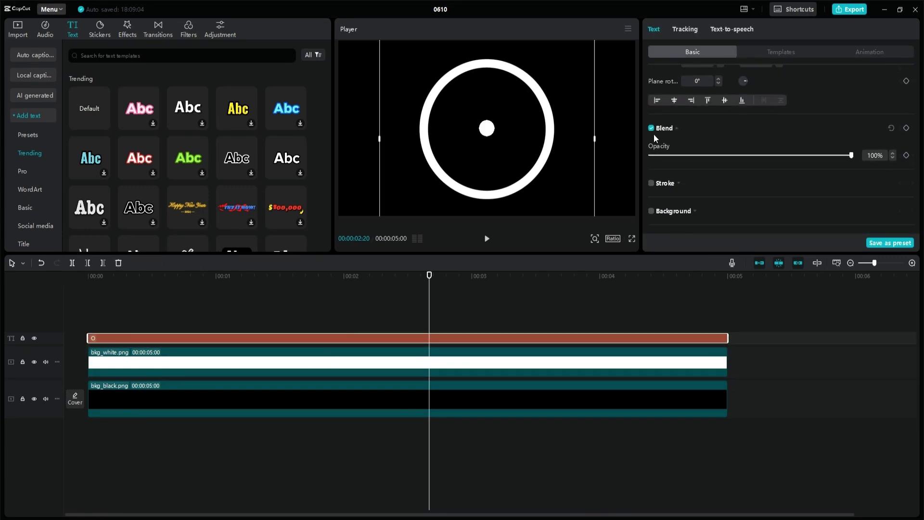
pyautogui.scroll(-4, 654, 134)
pyautogui.click(651, 77)
pyautogui.write('4')
pyautogui.press('Return')
pyautogui.moveTo(876, 185); pyautogui.dragTo(817, 183)
pyautogui.write('8')
pyautogui.press('Return')
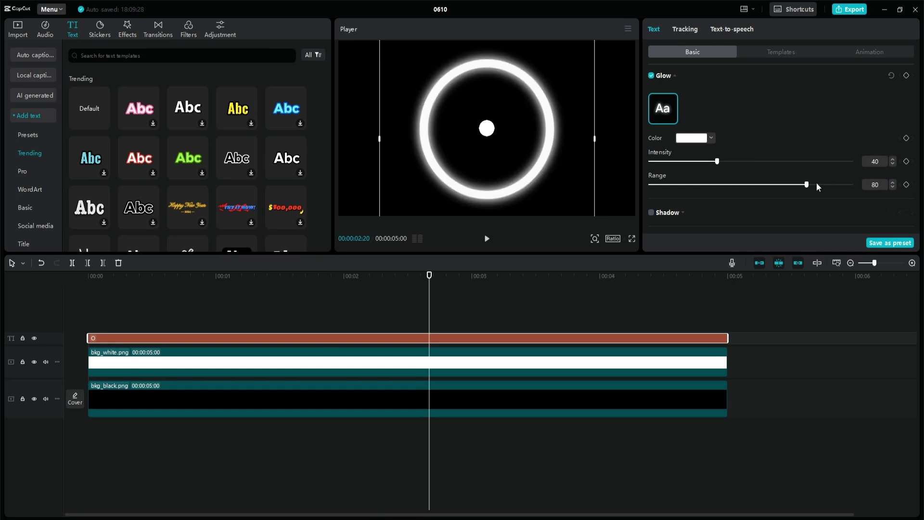
# Convert the glowing O text clip into a compound clip
pyautogui.rightClick(162, 338)
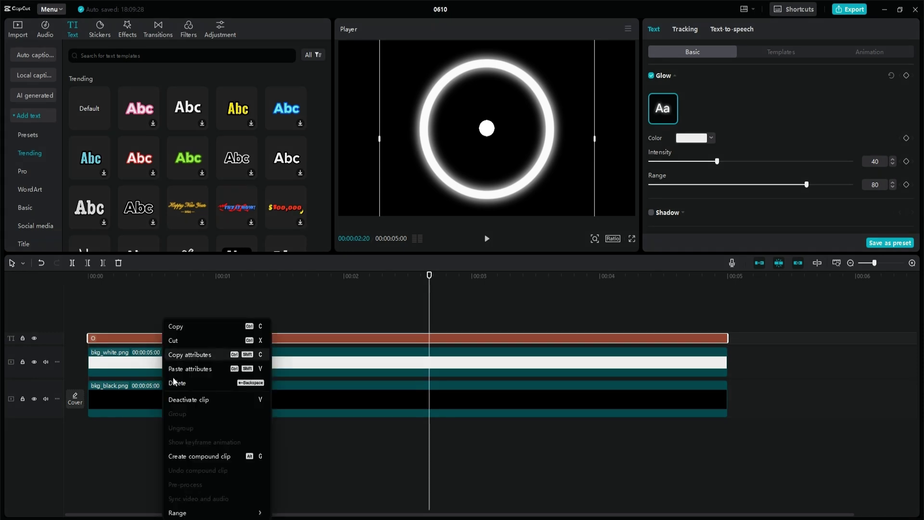
pyautogui.click(190, 460)
pyautogui.hotkey('ctrl', 'z')
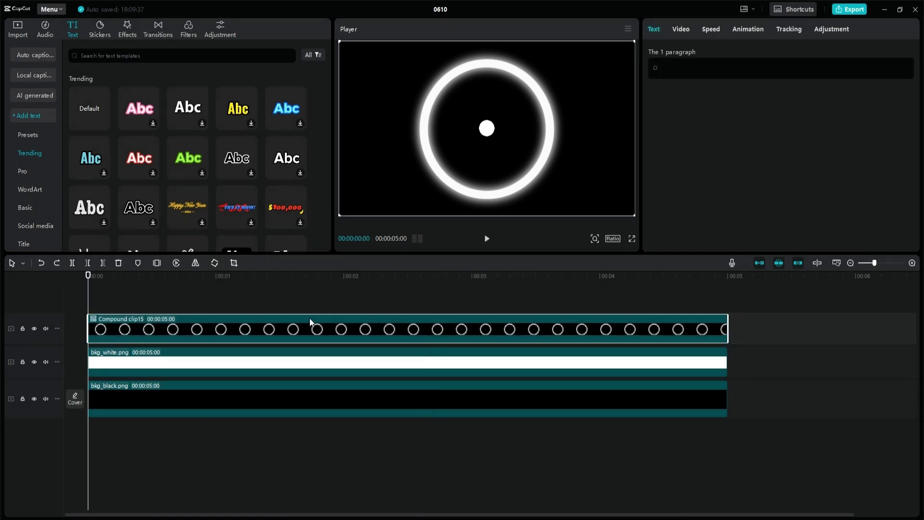